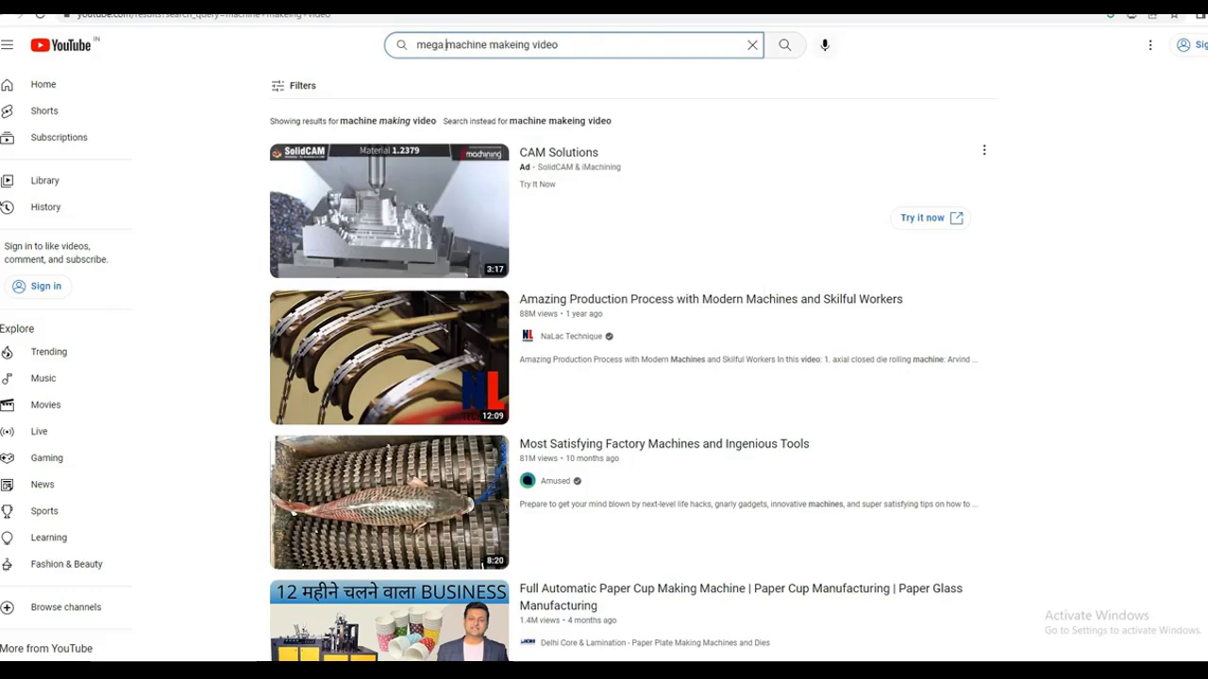
Shorten the video search query to "mega machine" and run the search.
{"action": "scroll", "coordinate": [632, 377], "scroll_direction": "down", "scroll_amount": 6}
{"action": "scroll", "coordinate": [632, 189], "scroll_direction": "down", "scroll_amount": 5}
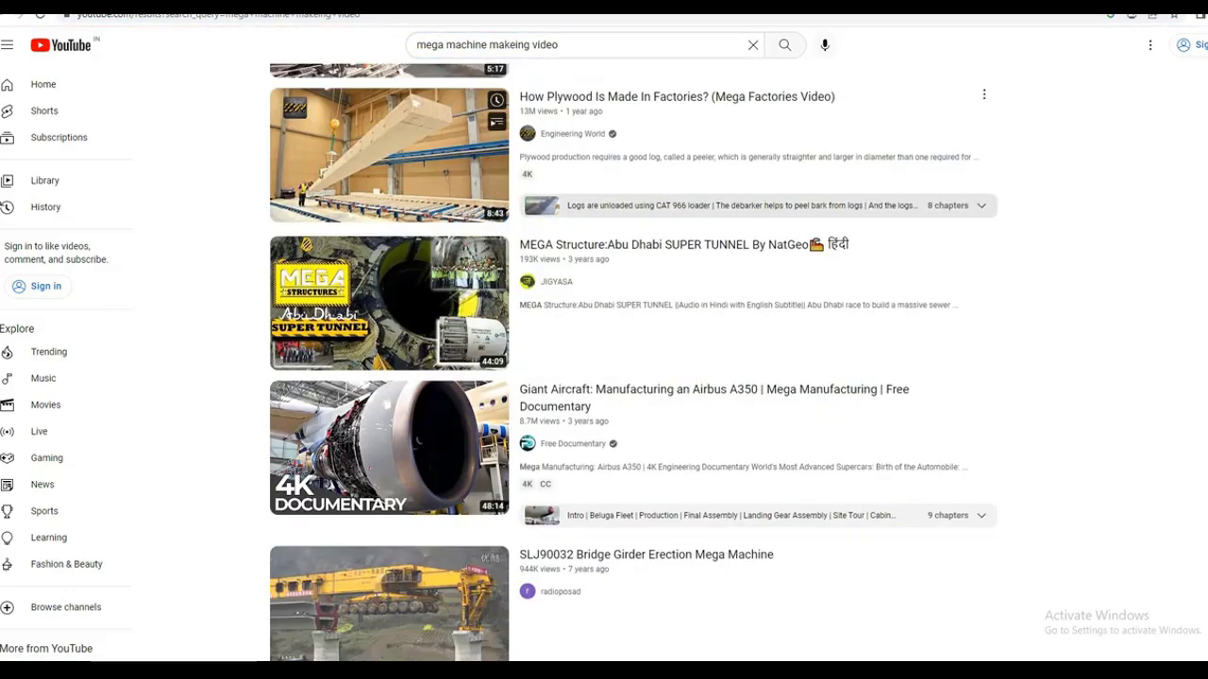
{"action": "left_click_drag", "start_coordinate": [560, 45], "coordinate": [530, 45]}
{"action": "key", "text": "BackSpace"}
{"action": "key", "text": "BackSpace"}
{"action": "key", "text": "BackSpace"}
{"action": "key", "text": "BackSpace"}
{"action": "key", "text": "BackSpace"}
{"action": "key", "text": "BackSpace"}
{"action": "key", "text": "BackSpace"}
{"action": "key", "text": "BackSpace"}
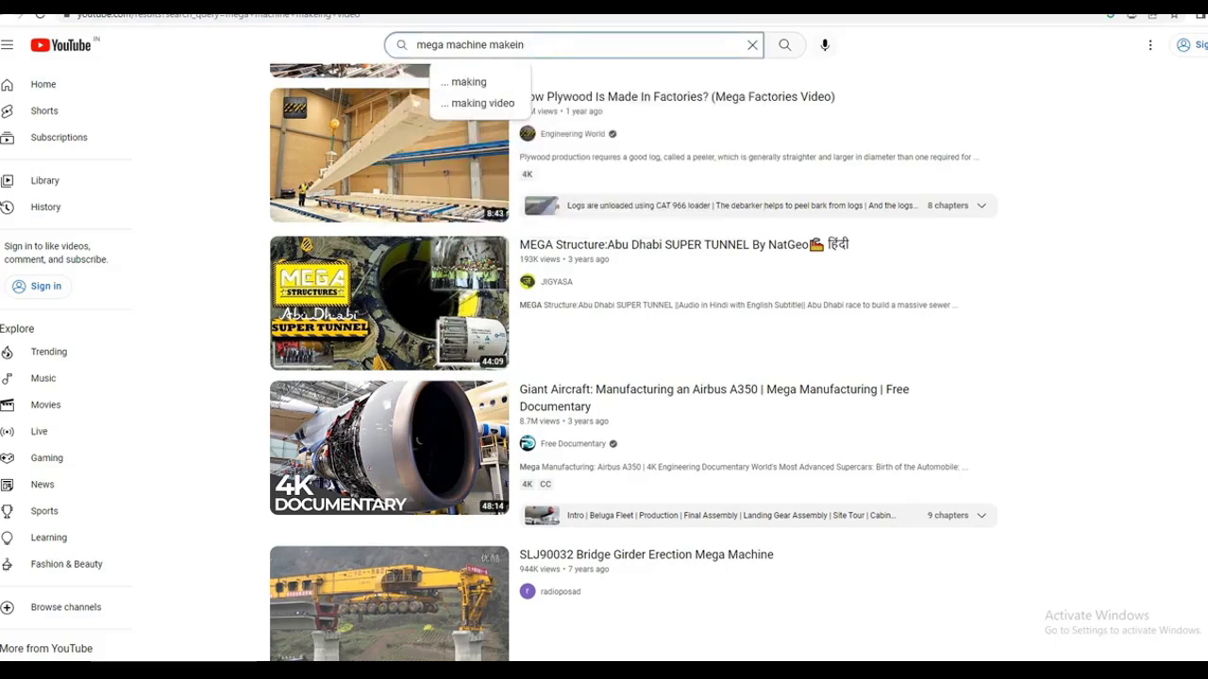
{"action": "key", "text": "Return"}
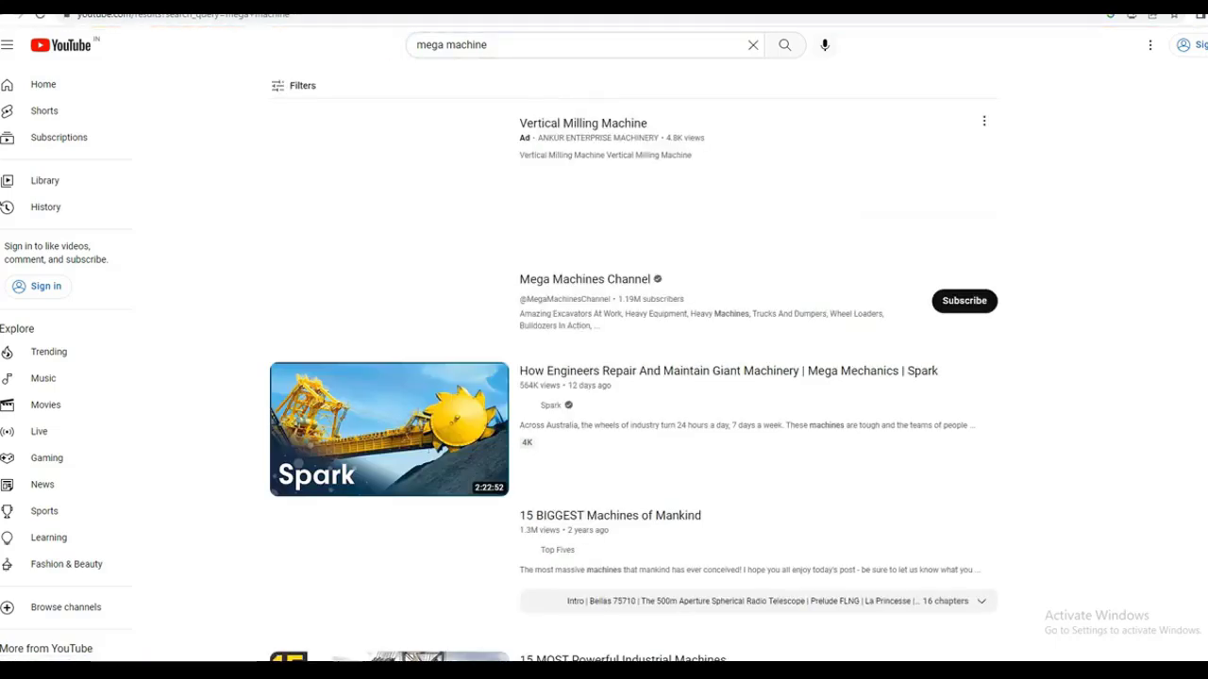
Open the Mega Machines Channel's videos, sort them by Popular and browse the most viewed ones.
{"action": "left_click", "coordinate": [585, 279]}
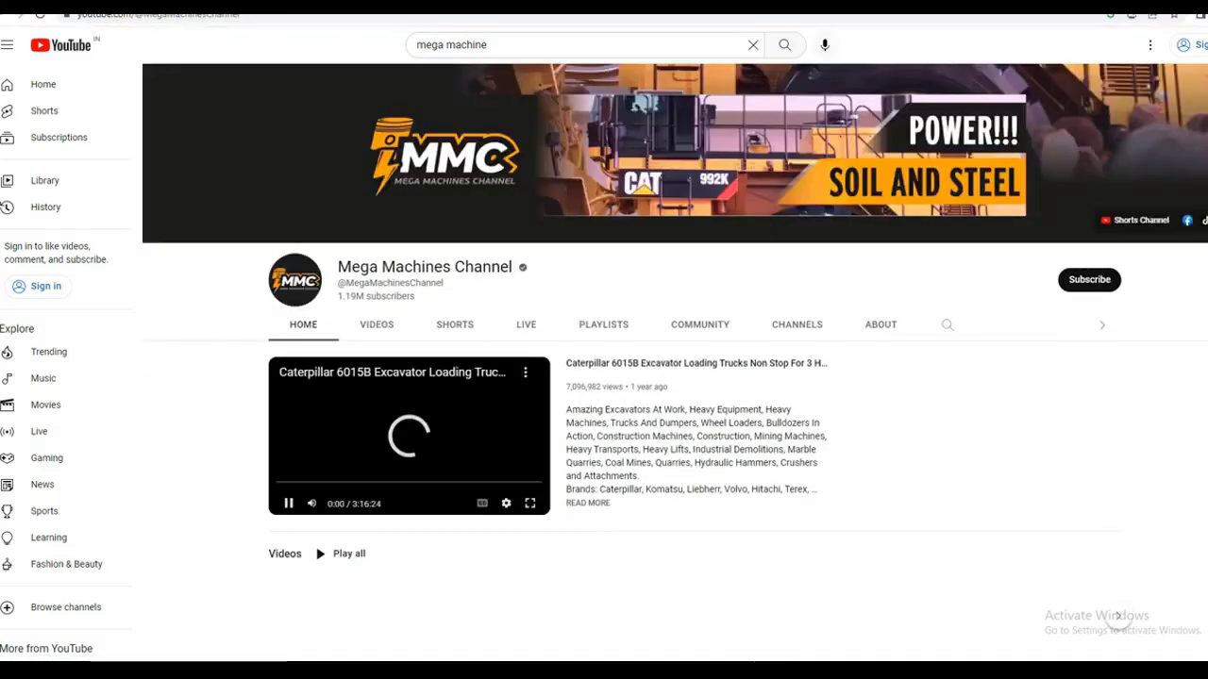
{"action": "left_click", "coordinate": [377, 323]}
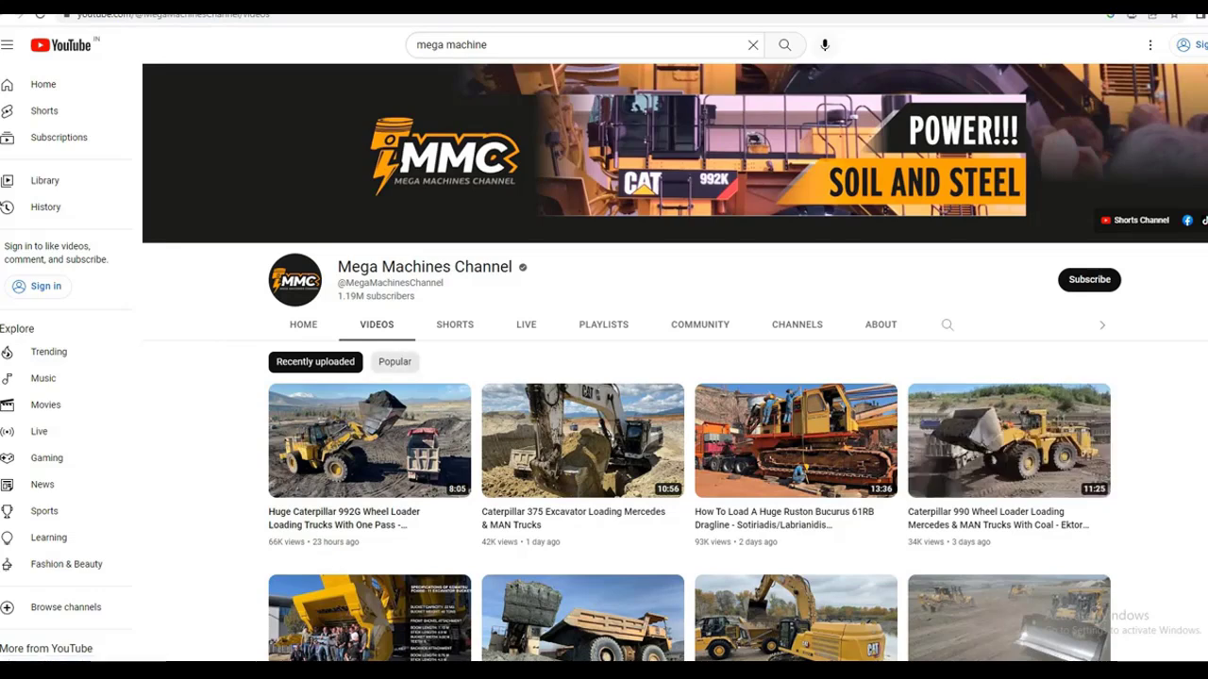
{"action": "left_click", "coordinate": [395, 363]}
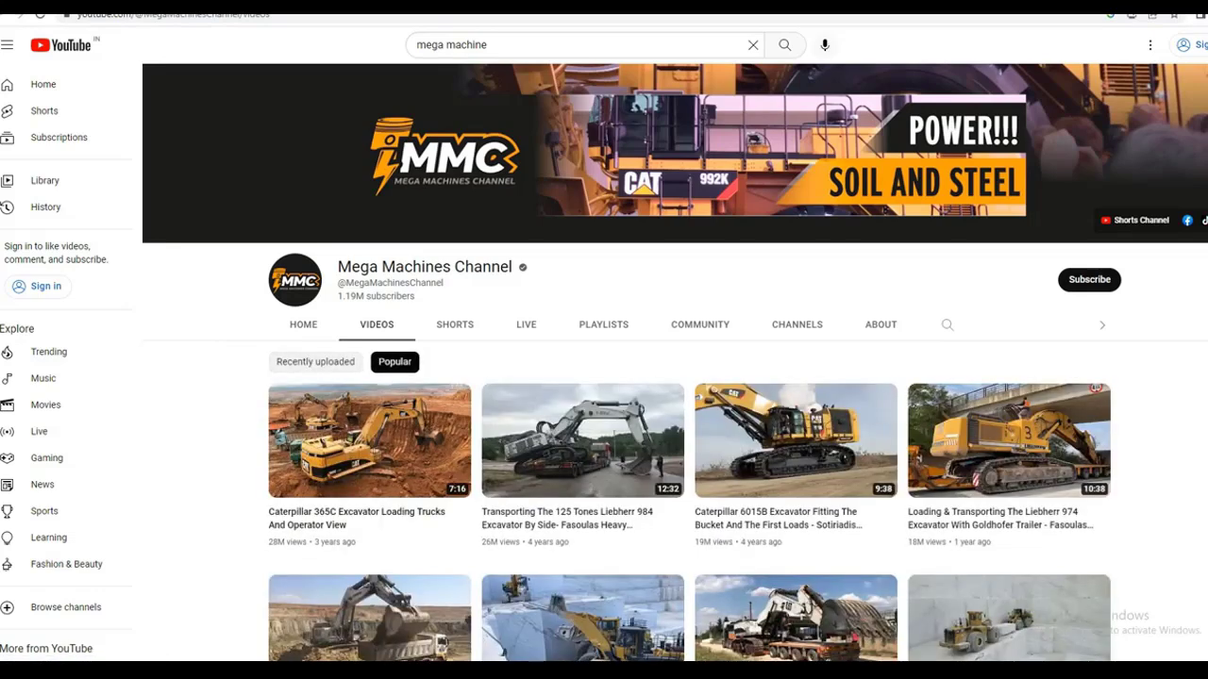
{"action": "scroll", "coordinate": [674, 363], "scroll_direction": "down", "scroll_amount": 2}
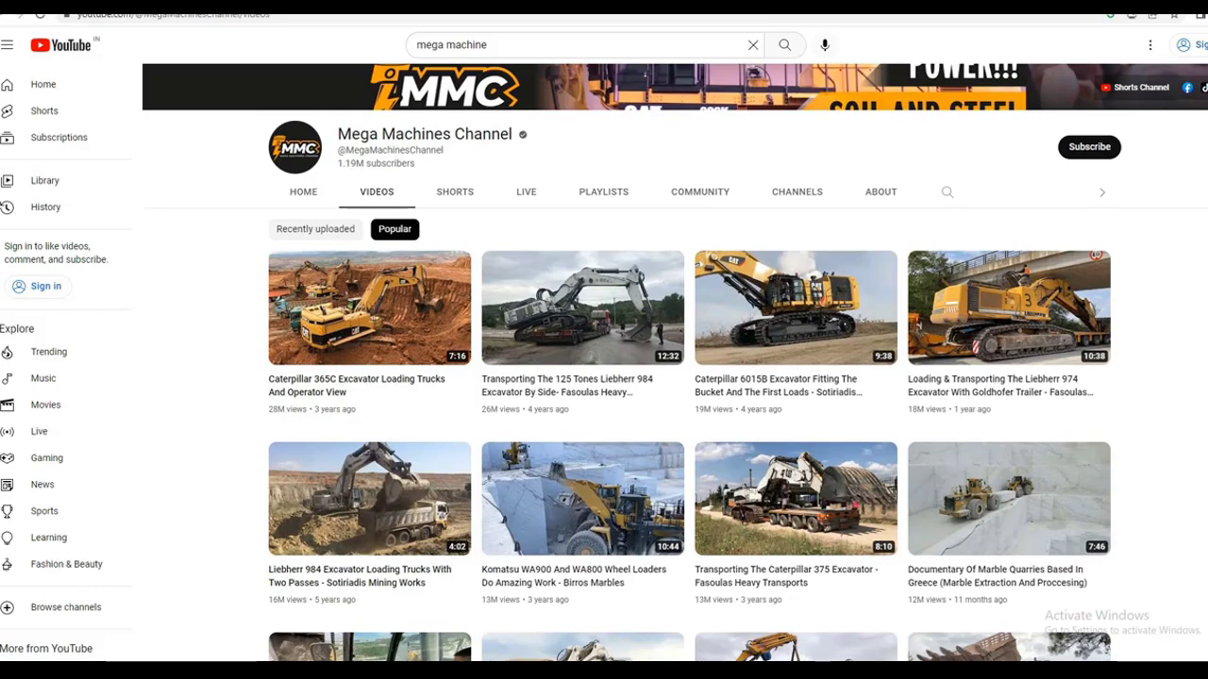
{"action": "scroll", "coordinate": [674, 363], "scroll_direction": "down", "scroll_amount": 1}
{"action": "scroll", "coordinate": [674, 363], "scroll_direction": "up", "scroll_amount": 3}
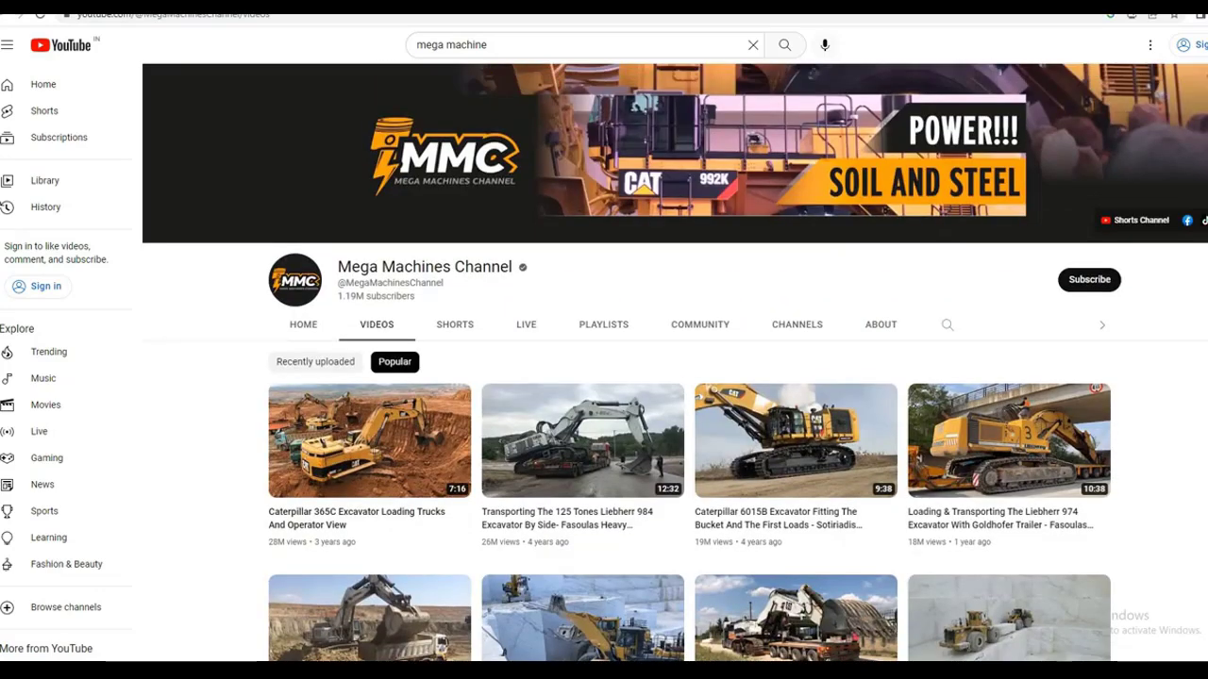
{"action": "scroll", "coordinate": [378, 311], "scroll_direction": "down", "scroll_amount": 2}
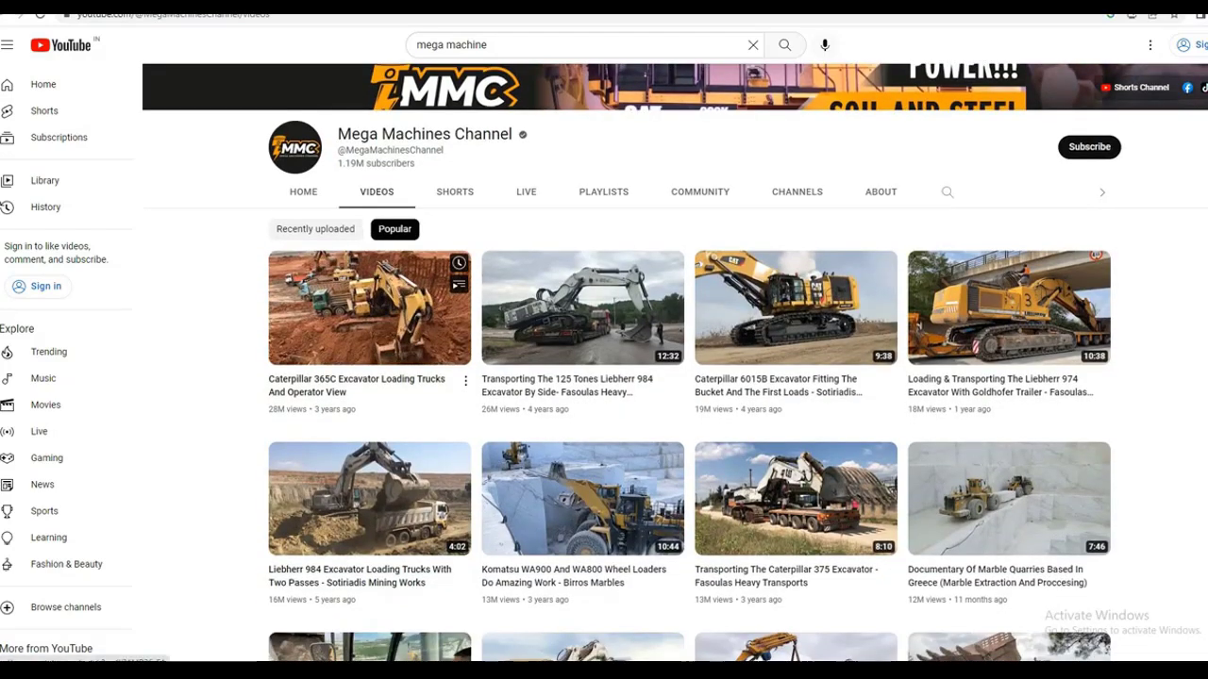
Play the video "Caterpillar 365C Excavator Loading Trucks And Operator View" muted and decline the YouTube Premium trial offer.
{"action": "left_click", "coordinate": [369, 308]}
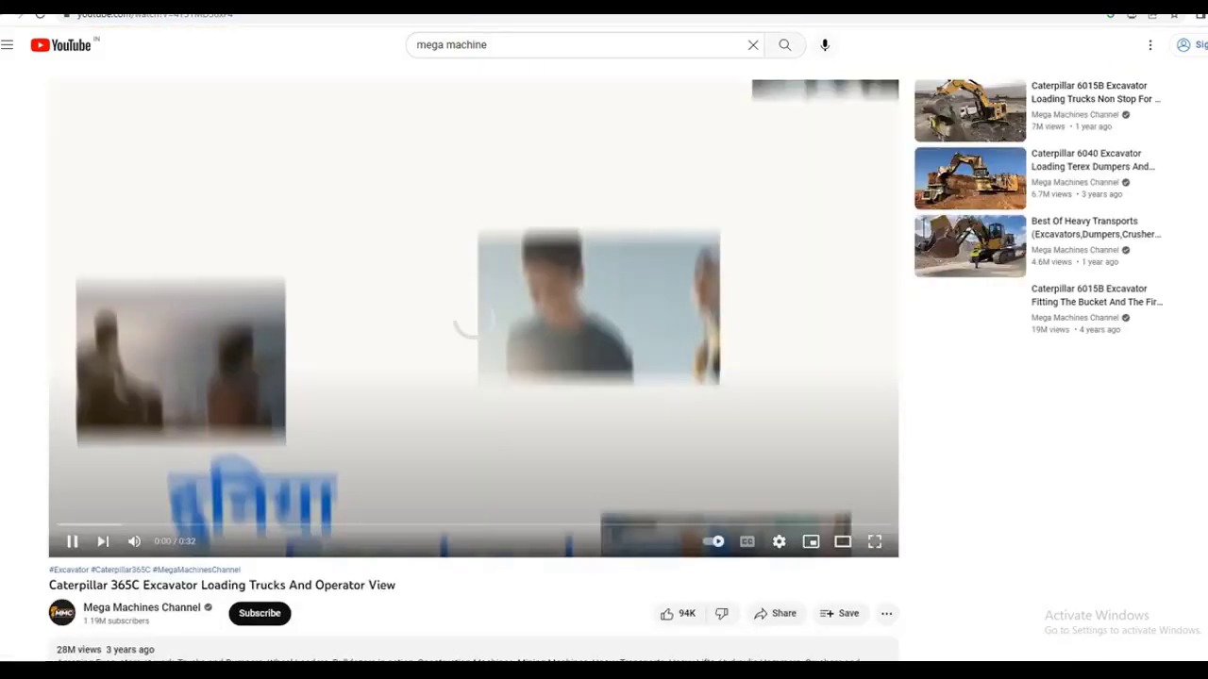
{"action": "left_click", "coordinate": [134, 541]}
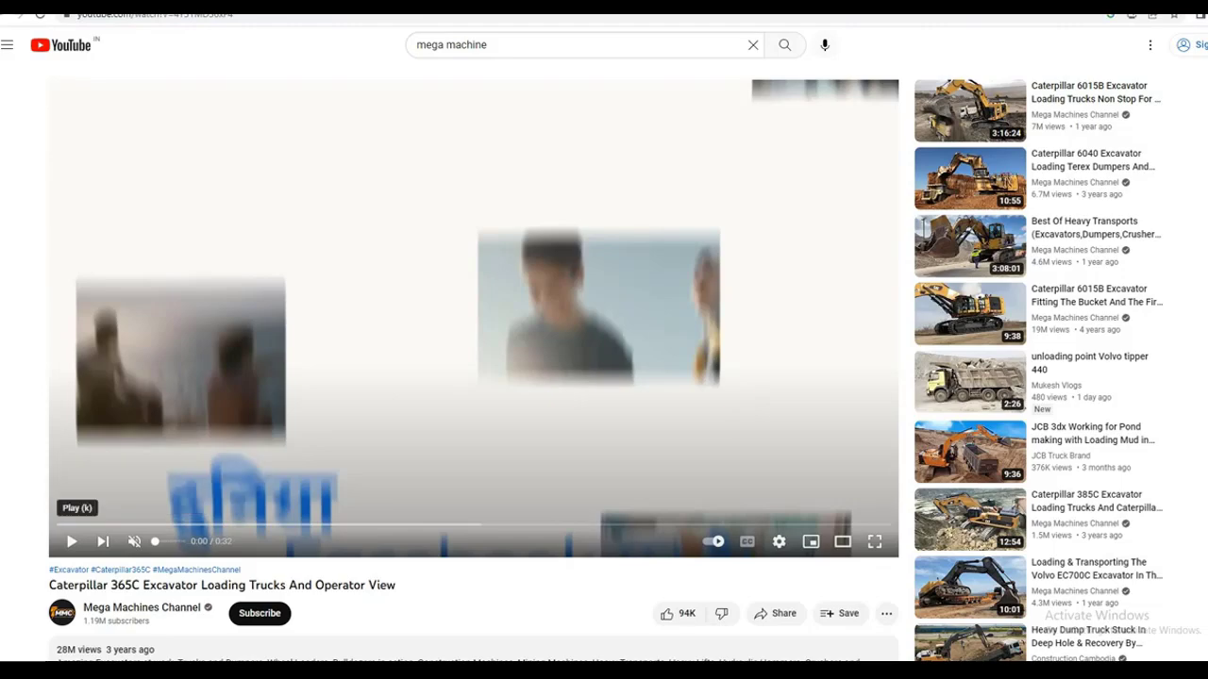
{"action": "left_click", "coordinate": [71, 541]}
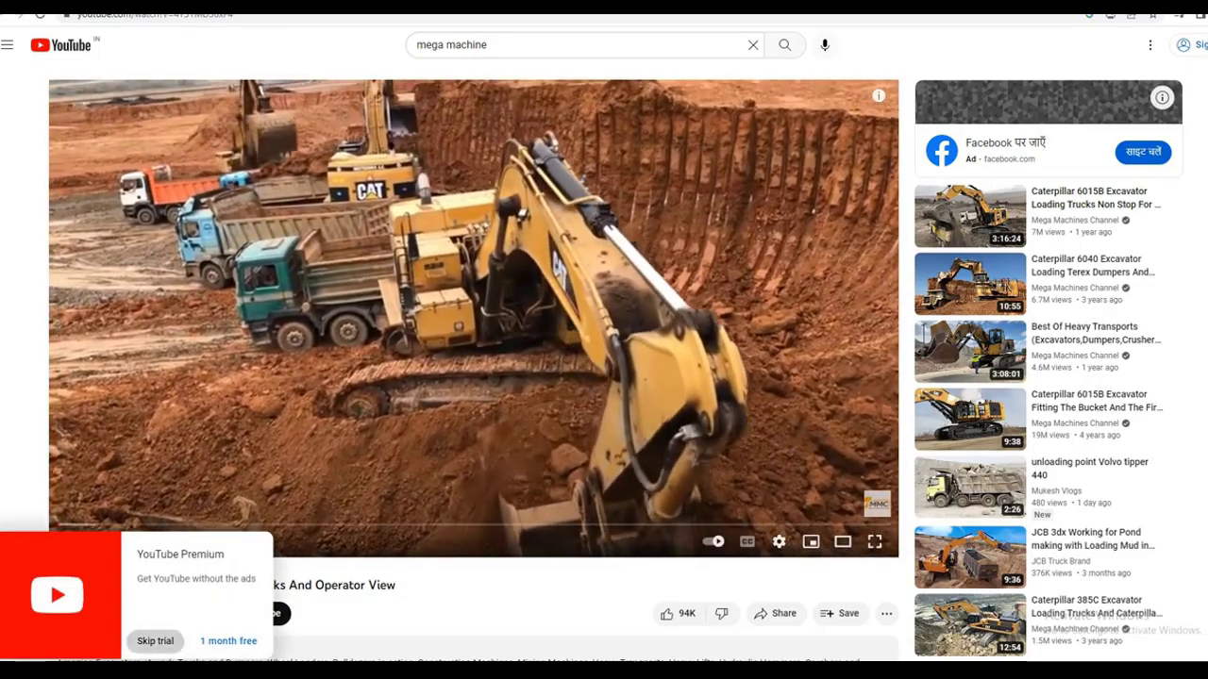
{"action": "left_click", "coordinate": [155, 641]}
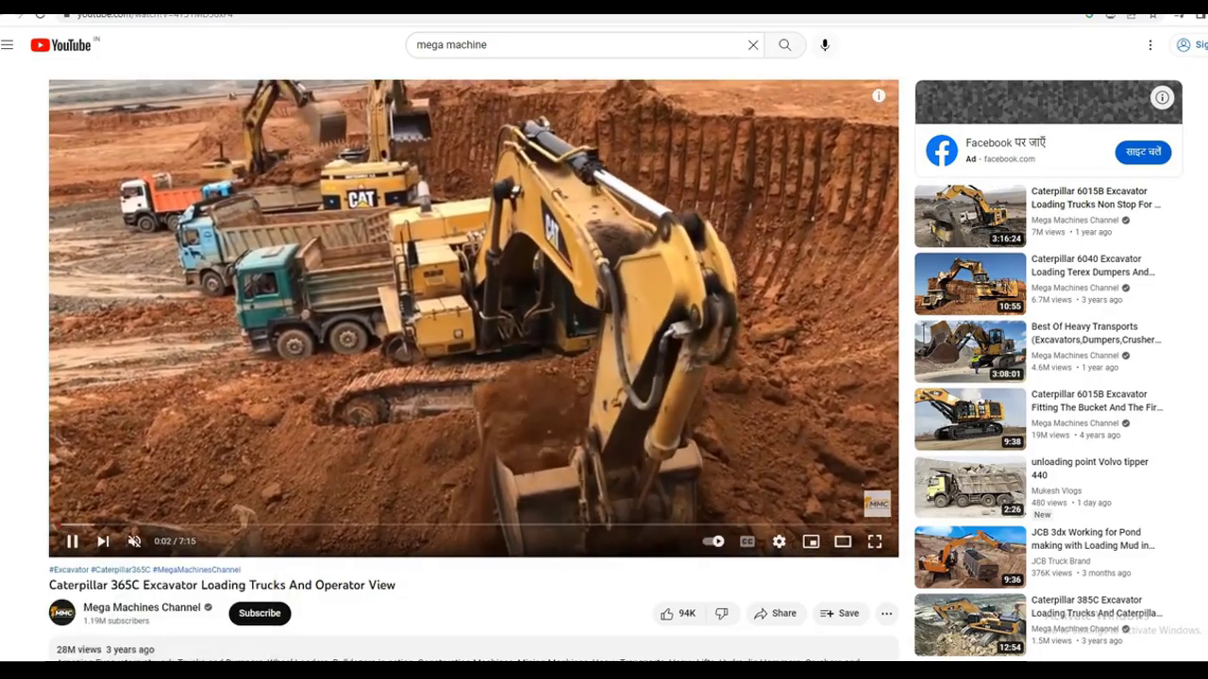
Pause the excavator video and copy its share link.
{"action": "key", "text": "space"}
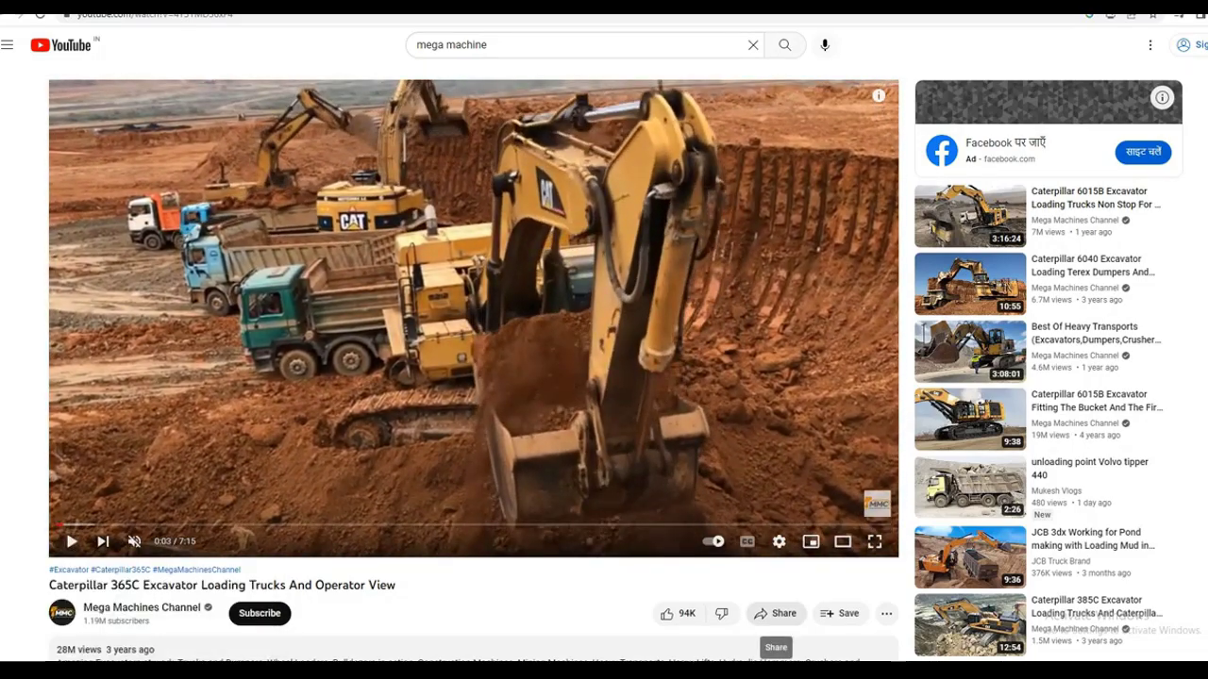
{"action": "left_click", "coordinate": [775, 613]}
{"action": "left_click", "coordinate": [749, 373]}
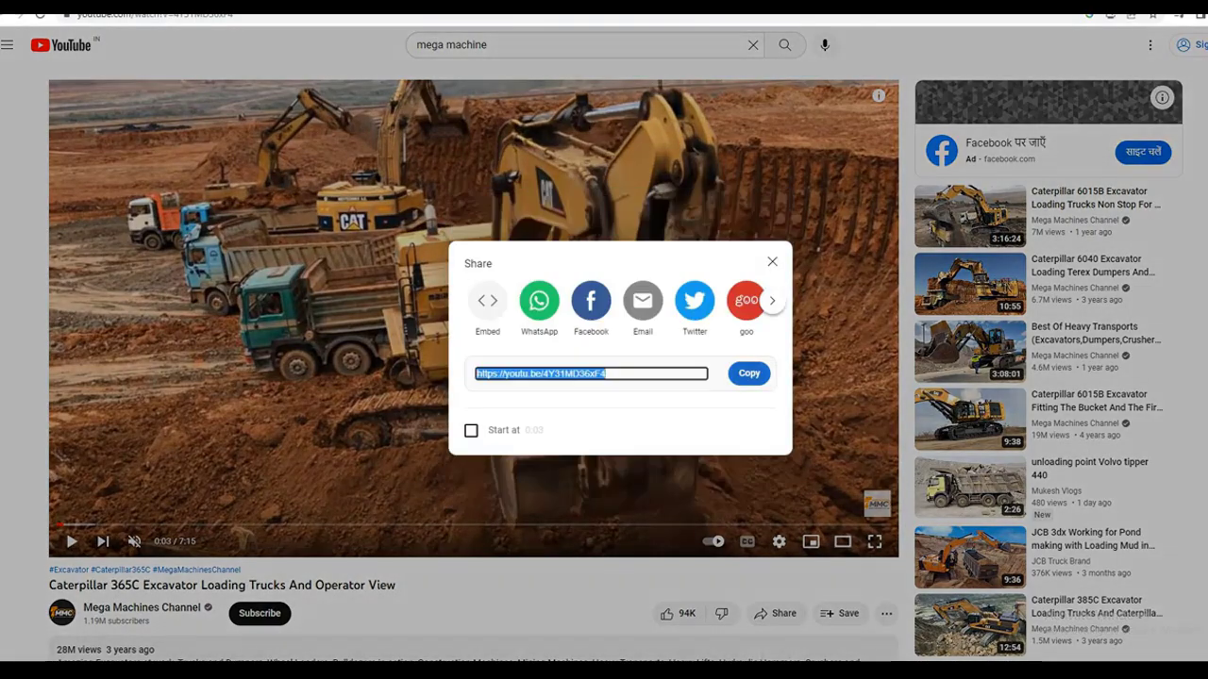
Search the web for "save for net" in a new tab and open the Savefrom.net site.
{"action": "key", "text": "ctrl+t"}
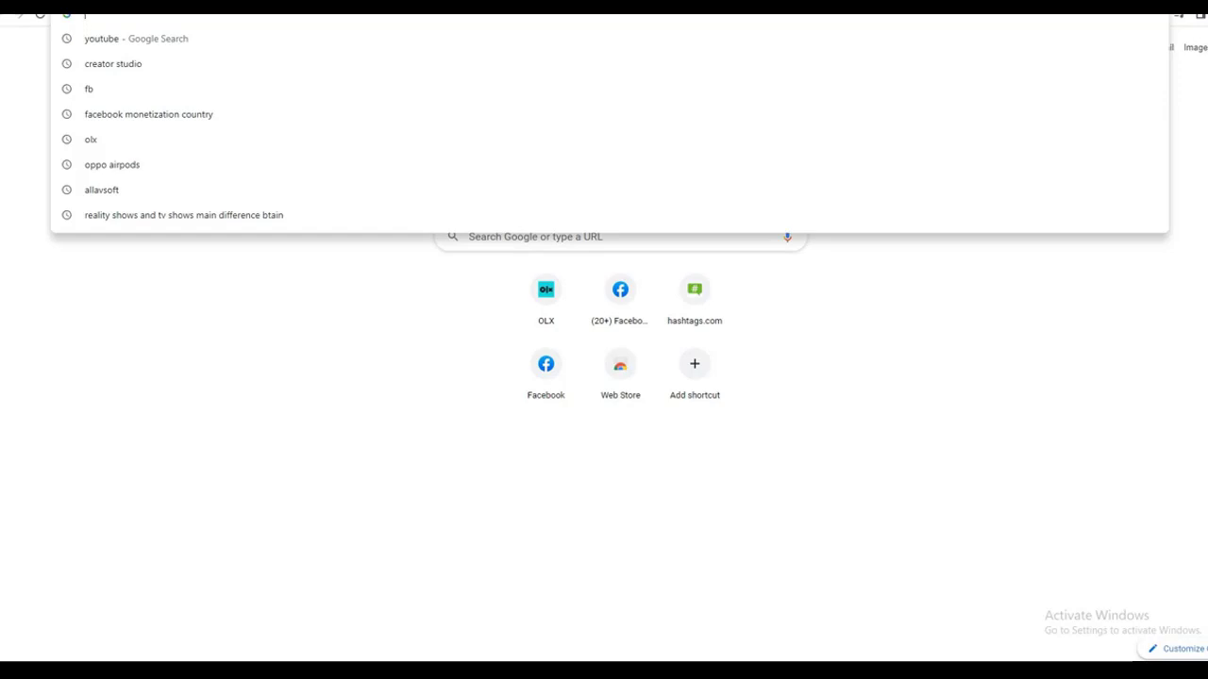
{"action": "type", "text": "sav"}
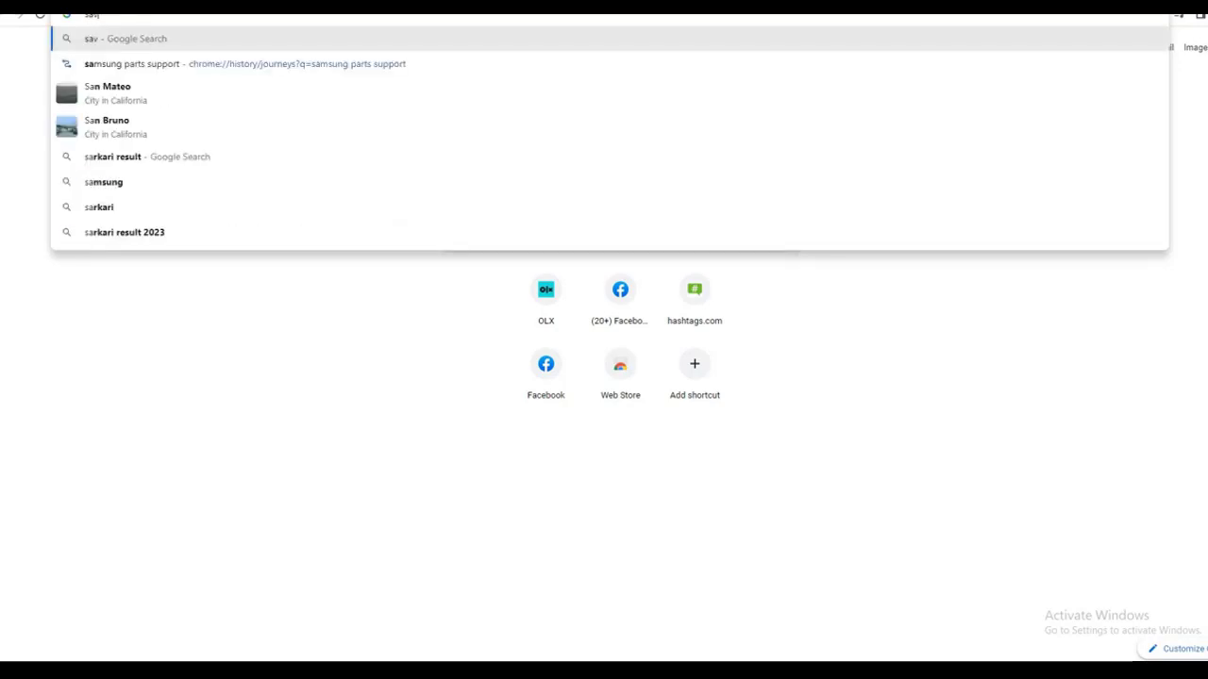
{"action": "type", "text": "e for net"}
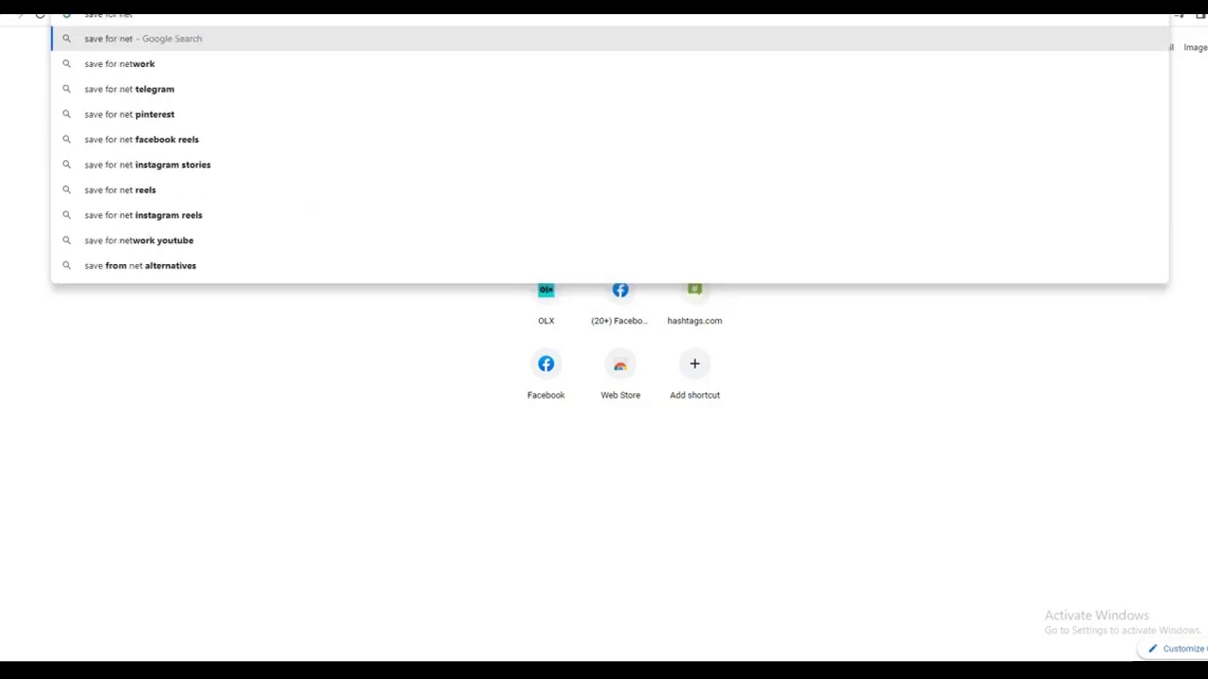
{"action": "key", "text": "Return"}
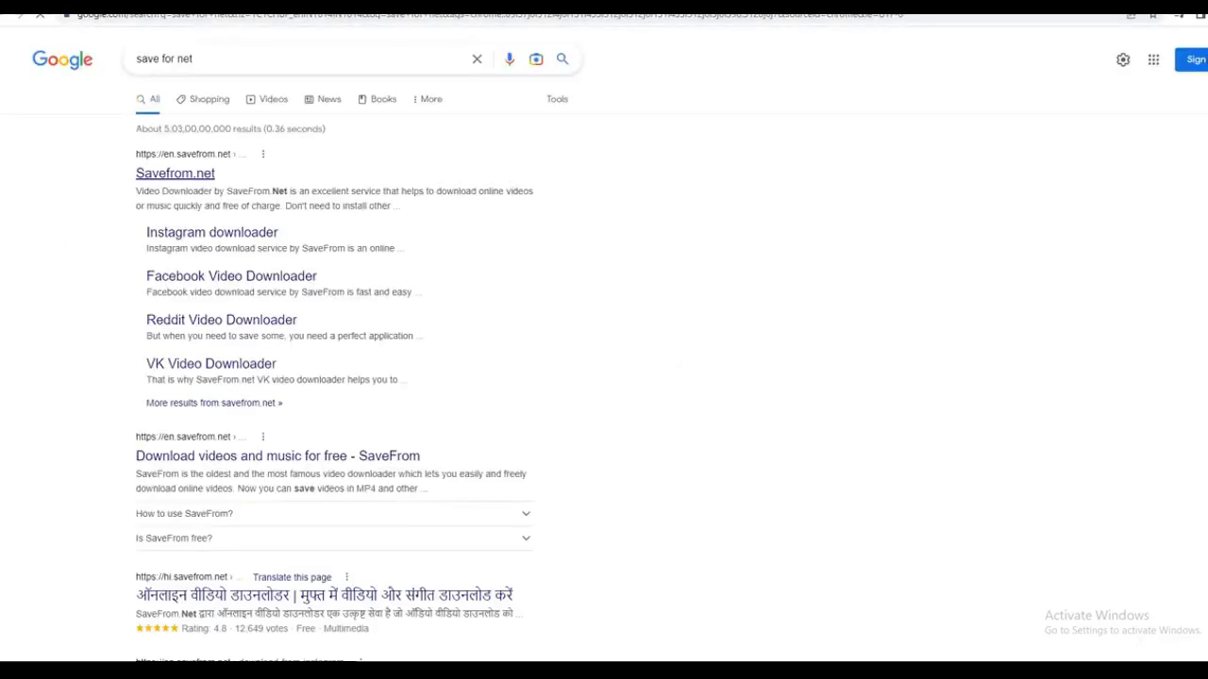
{"action": "left_click", "coordinate": [174, 173]}
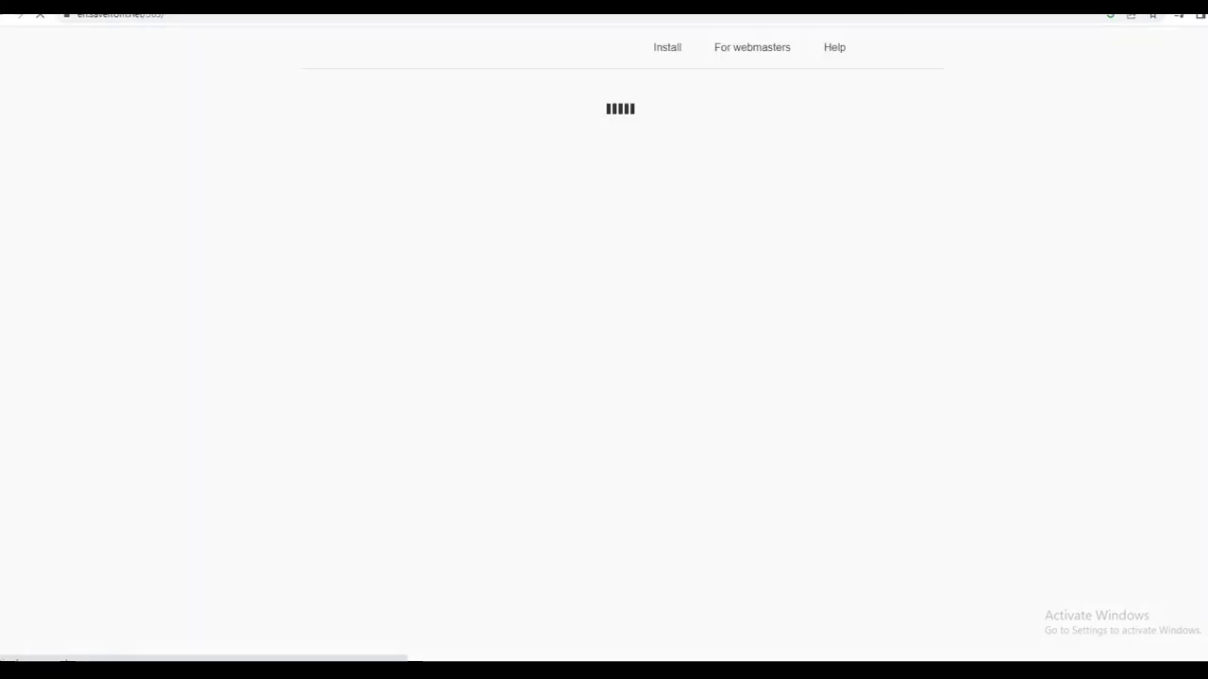
Search for "yt5s" in another new tab, open YT5s.io and submit the copied video link there.
{"action": "key", "text": "ctrl+t"}
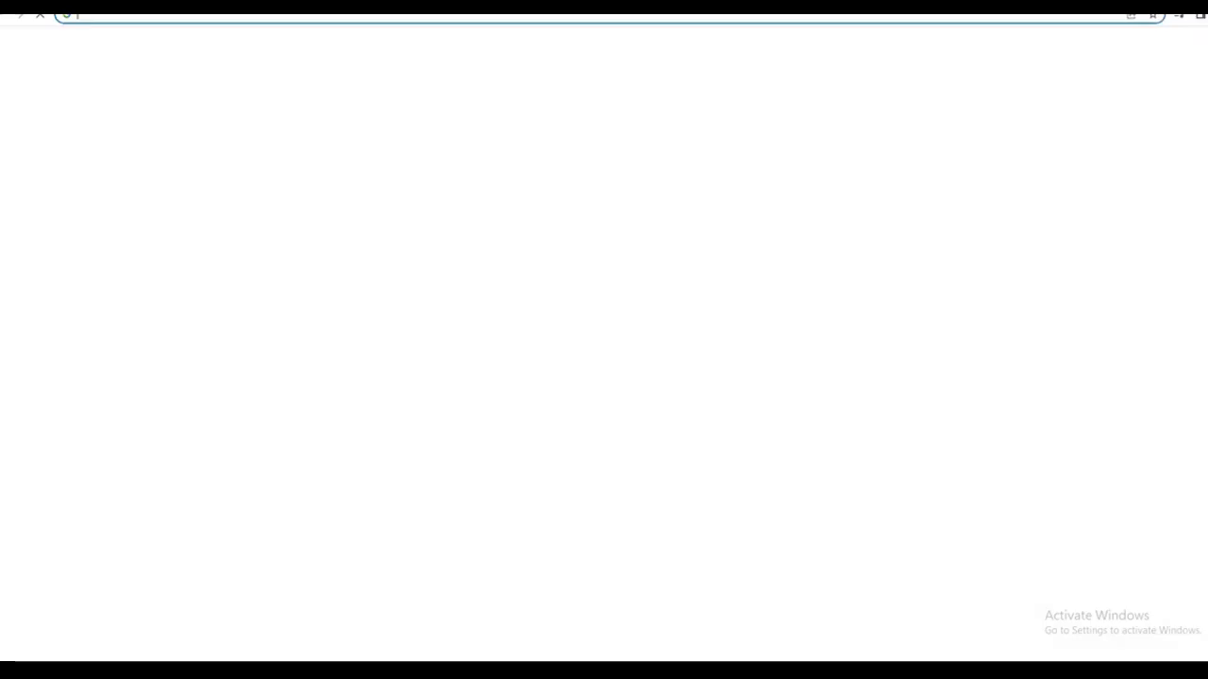
{"action": "type", "text": "yt5s"}
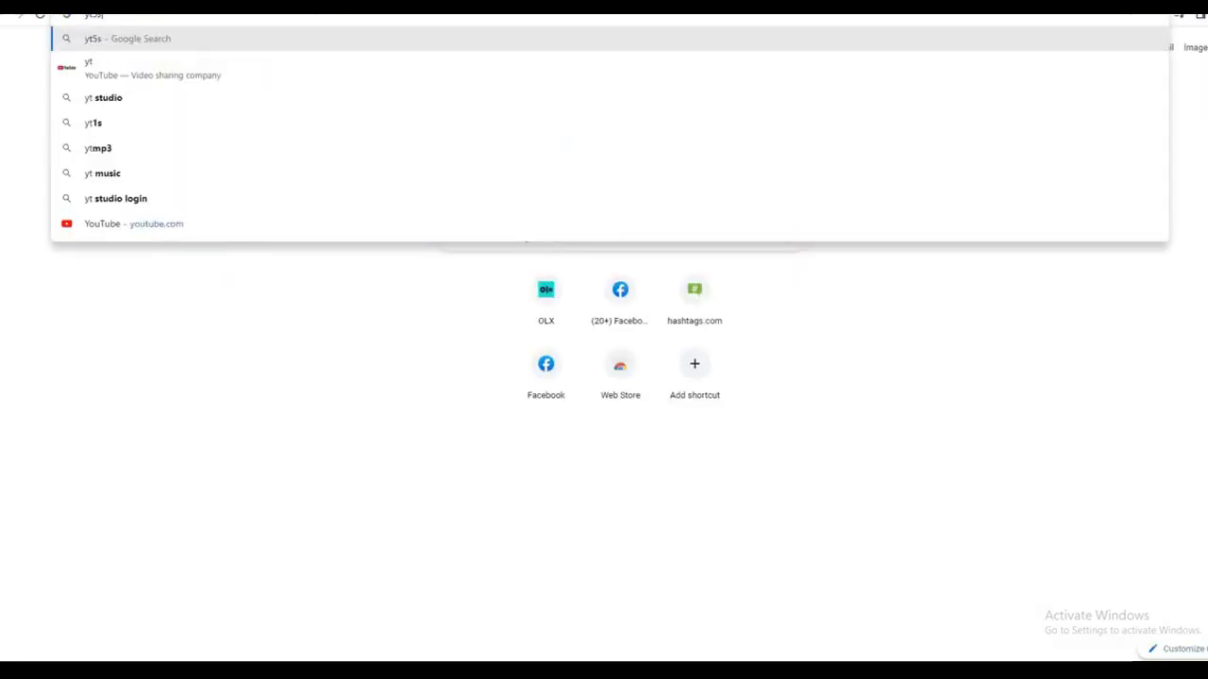
{"action": "key", "text": "Return"}
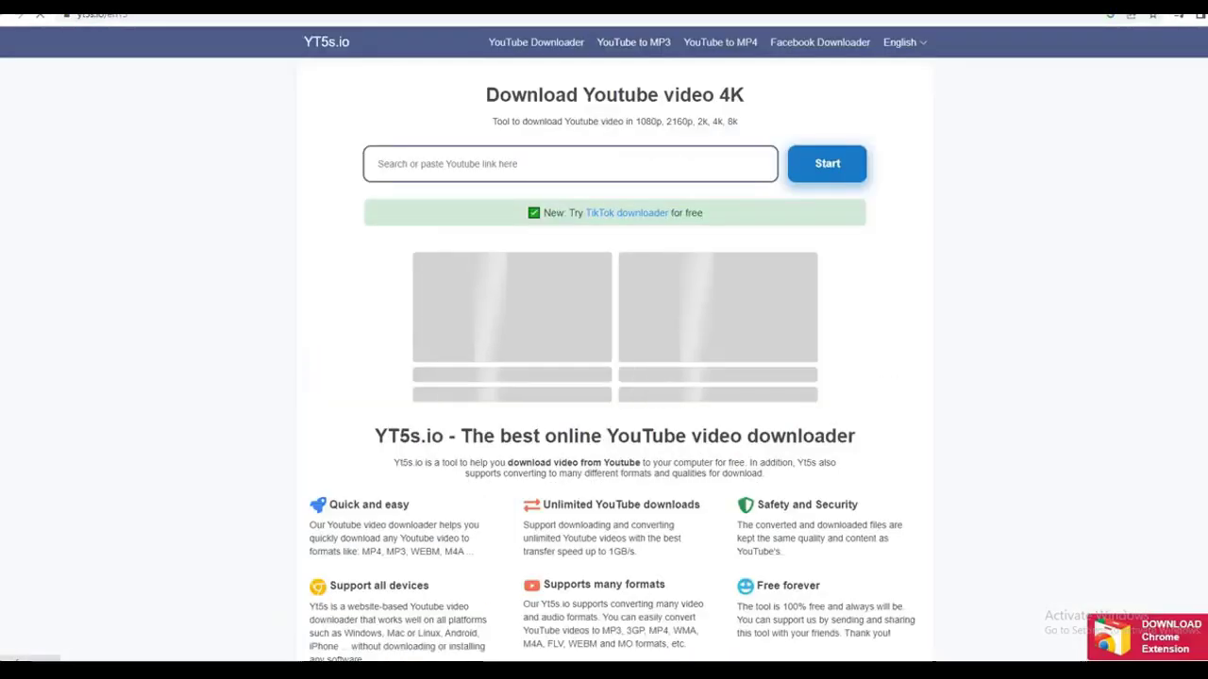
{"action": "key", "text": "ctrl+v"}
{"action": "key", "text": "Return"}
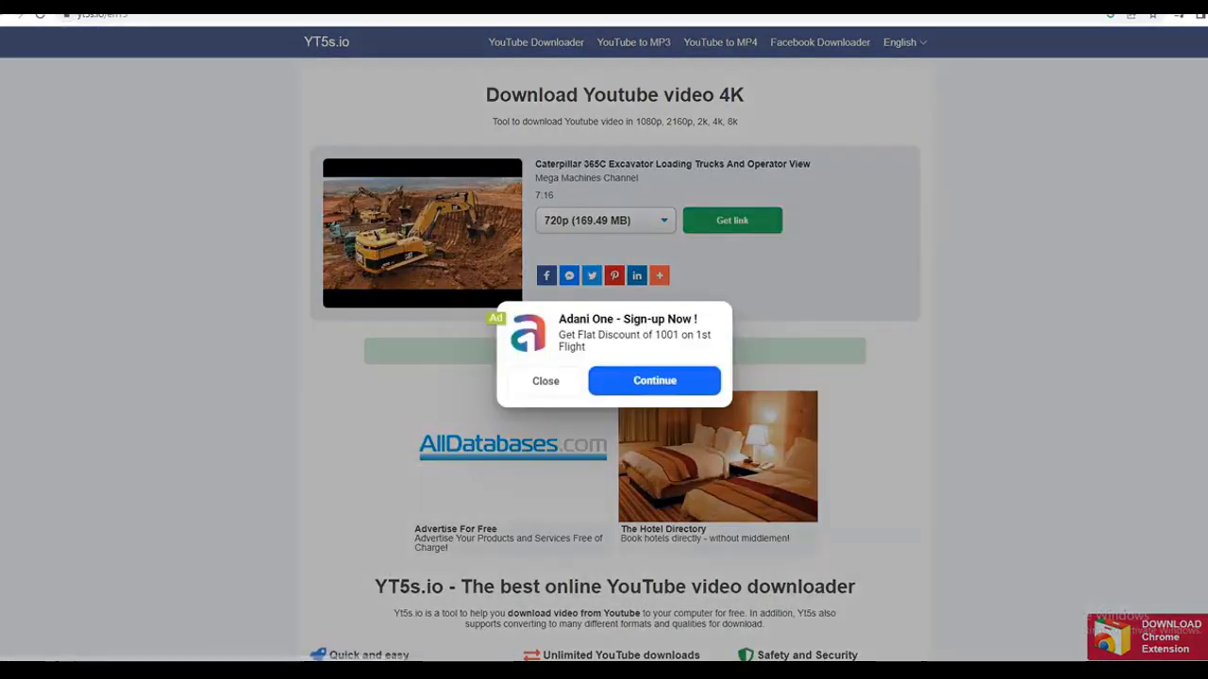
Close the ad, choose the 720p60 MP4 format and download the excavator video from YT5s.io.
{"action": "left_click", "coordinate": [545, 381]}
{"action": "left_click", "coordinate": [606, 221]}
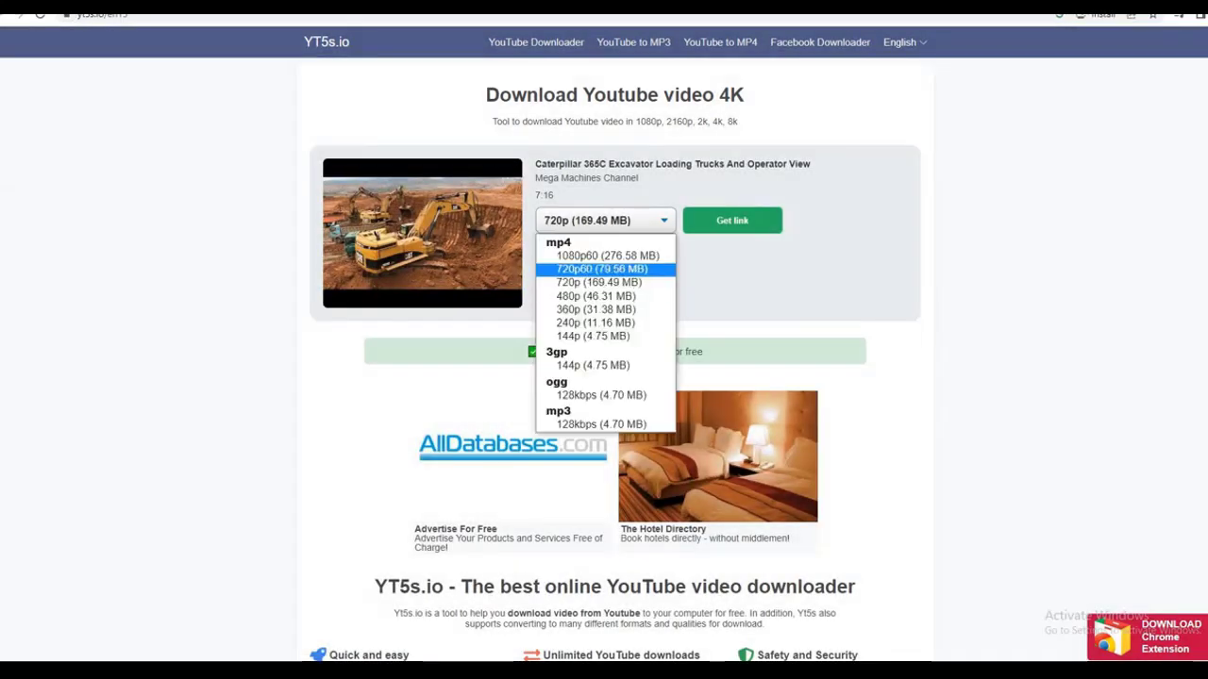
{"action": "left_click", "coordinate": [601, 268]}
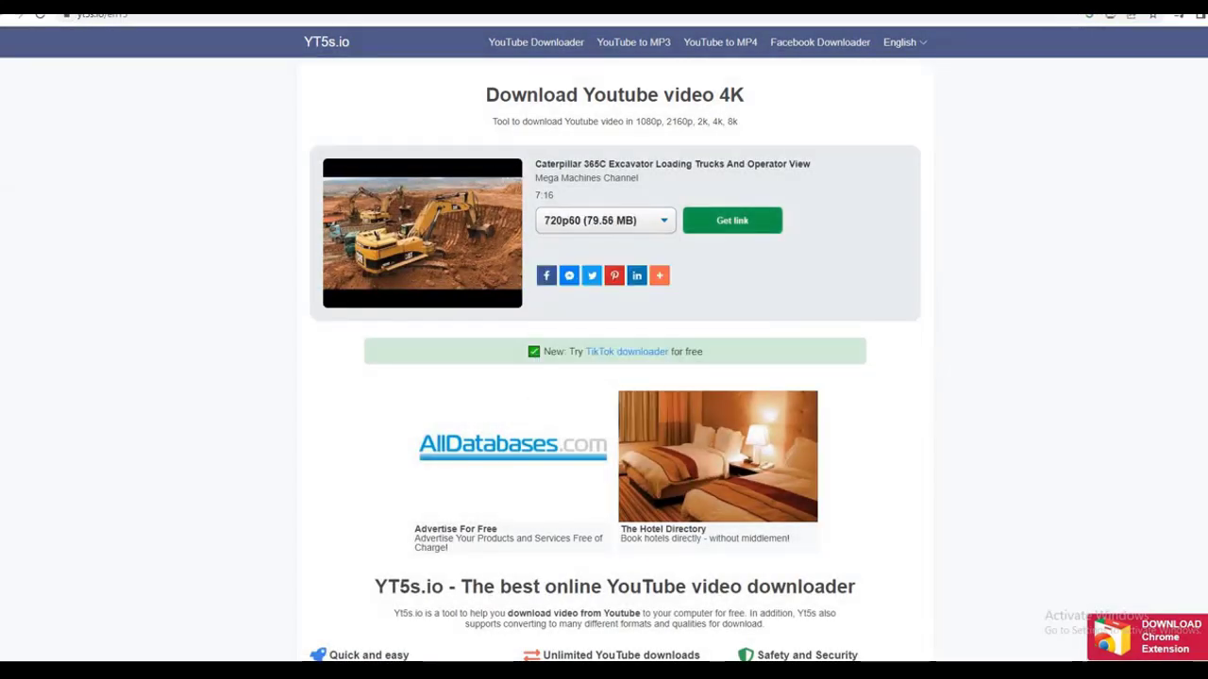
{"action": "left_click", "coordinate": [732, 220]}
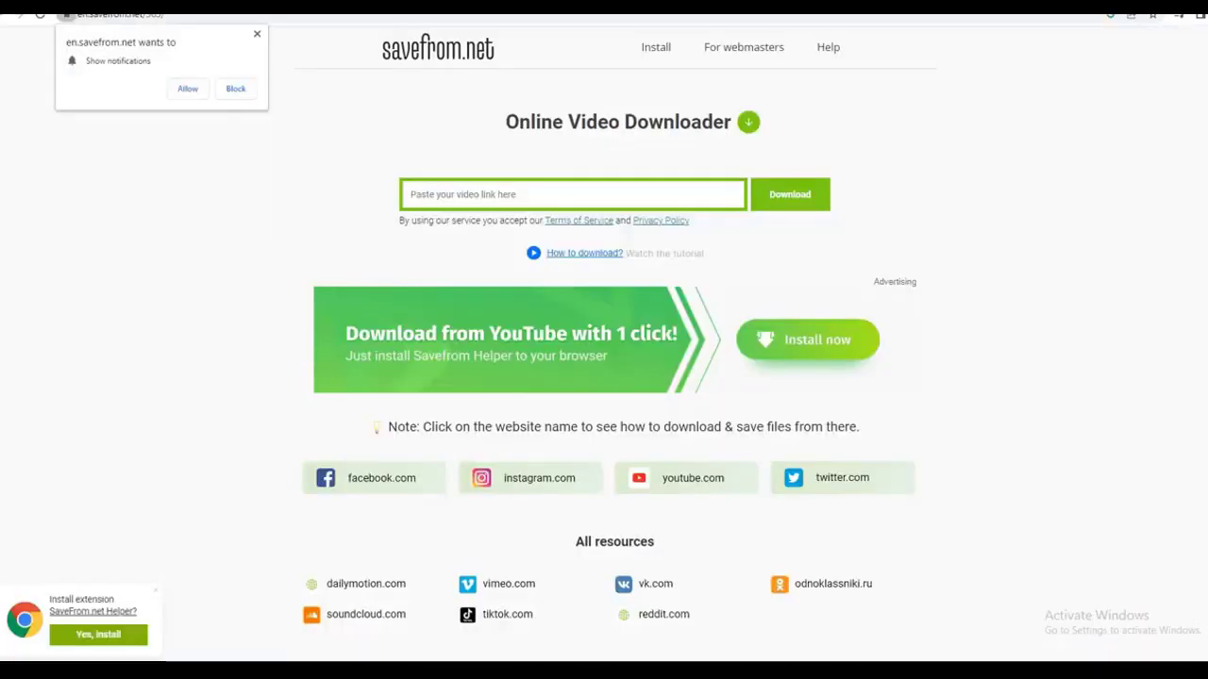
{"action": "key", "text": "ctrl+v"}
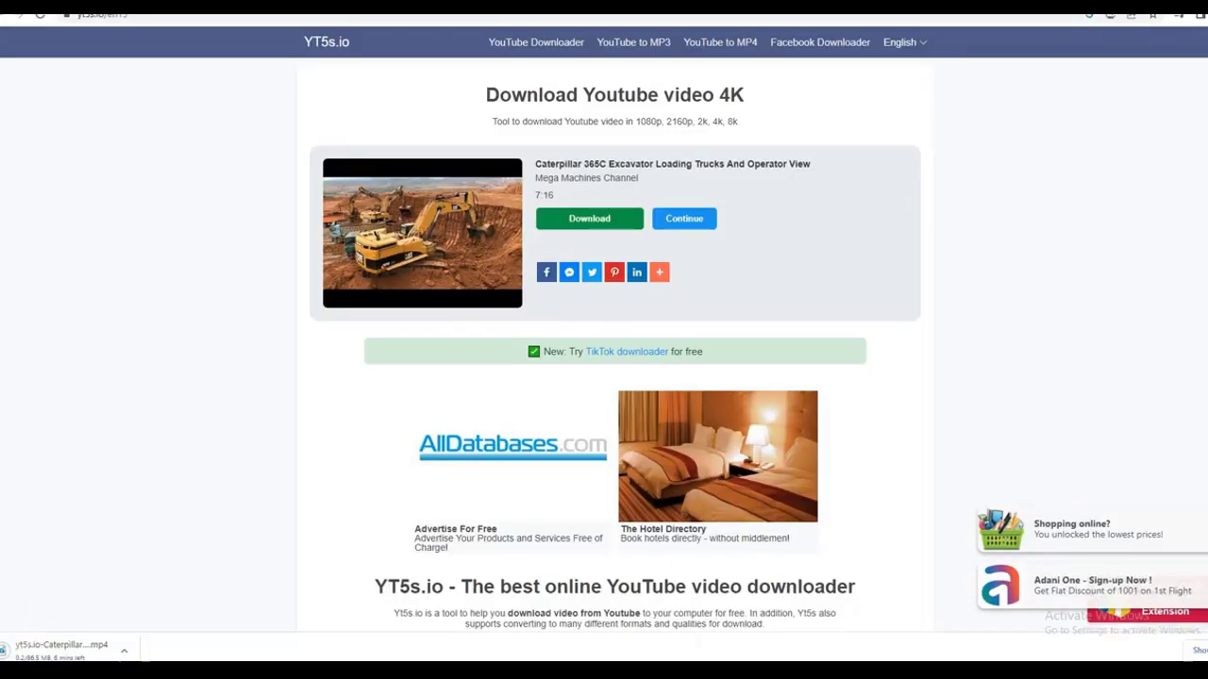
{"action": "key", "text": "ctrl+j"}
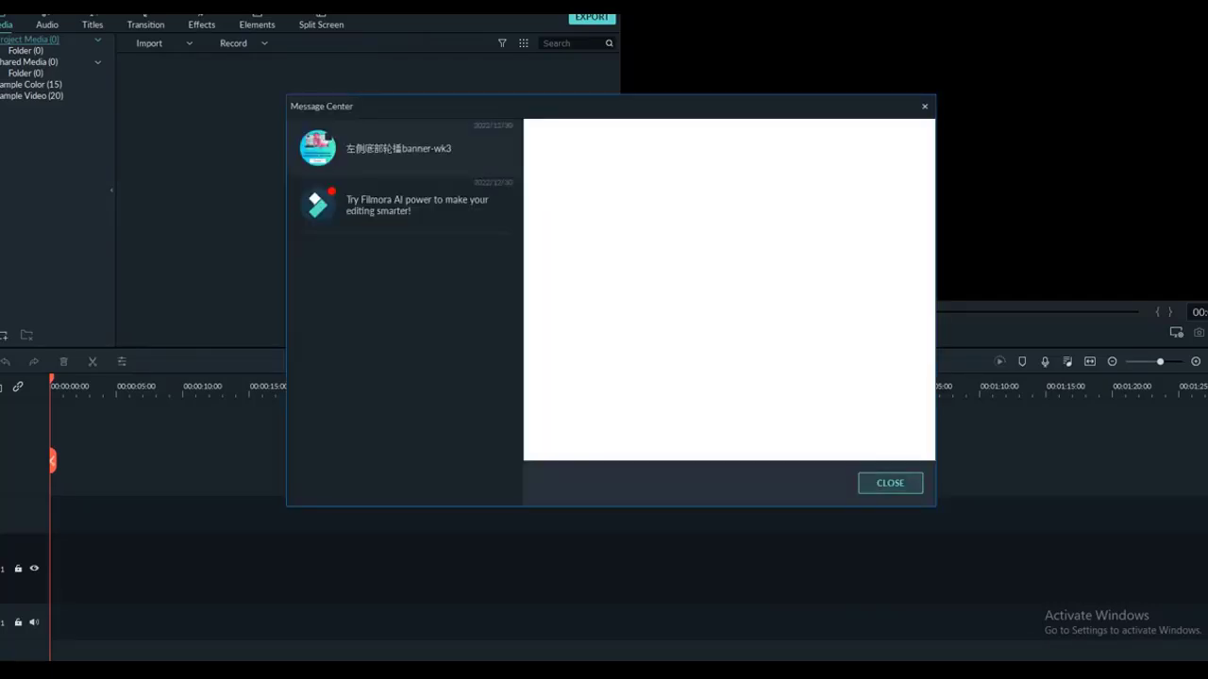
In Filmora, close the Message Center and import the downloaded Caterpillar 365C video from the Downloads folder.
{"action": "left_click", "coordinate": [889, 483]}
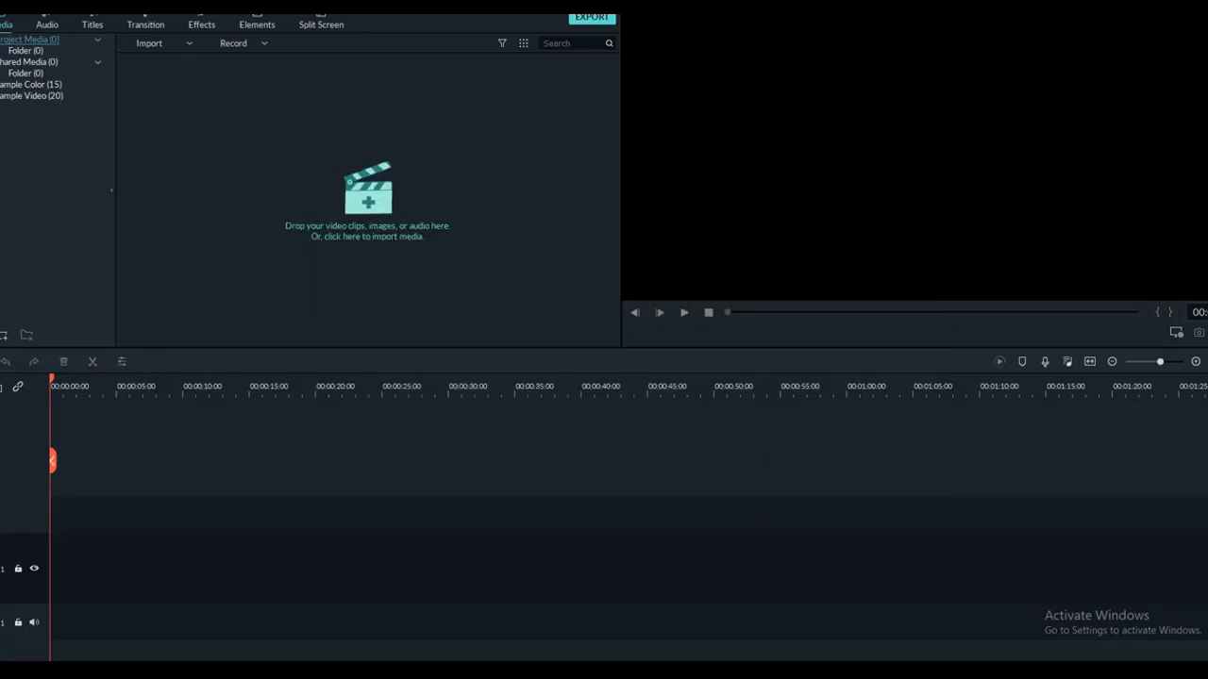
{"action": "left_click", "coordinate": [368, 203]}
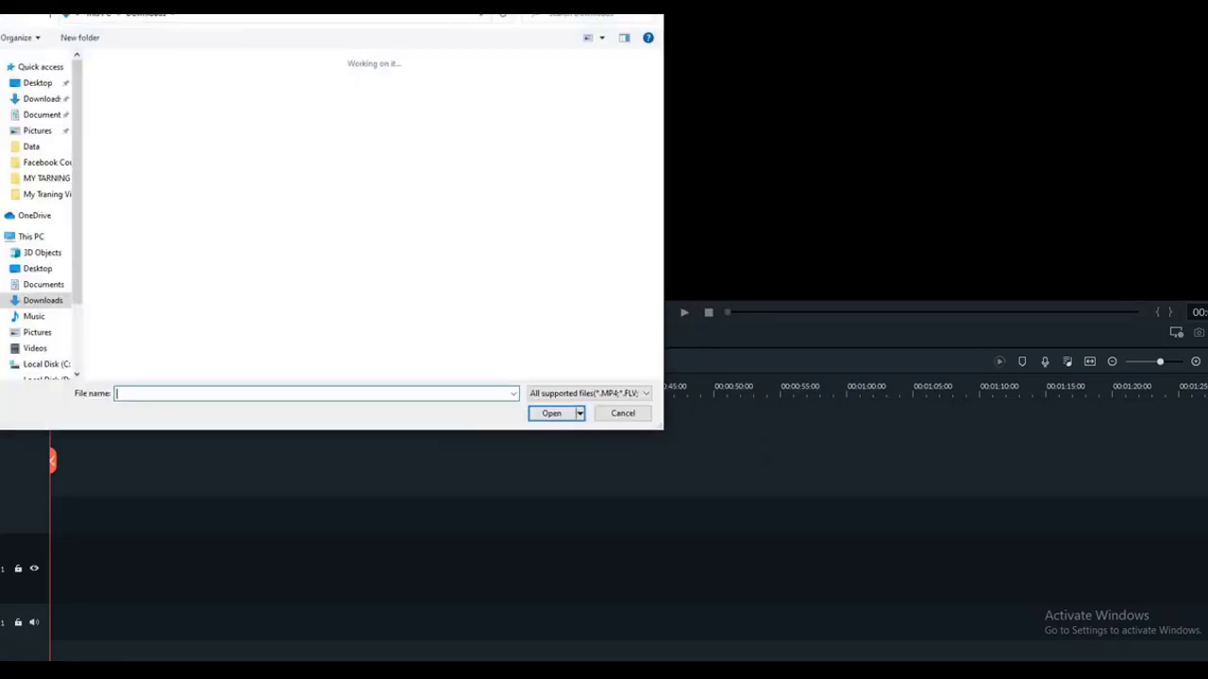
{"action": "left_click", "coordinate": [129, 122]}
{"action": "key", "text": "Return"}
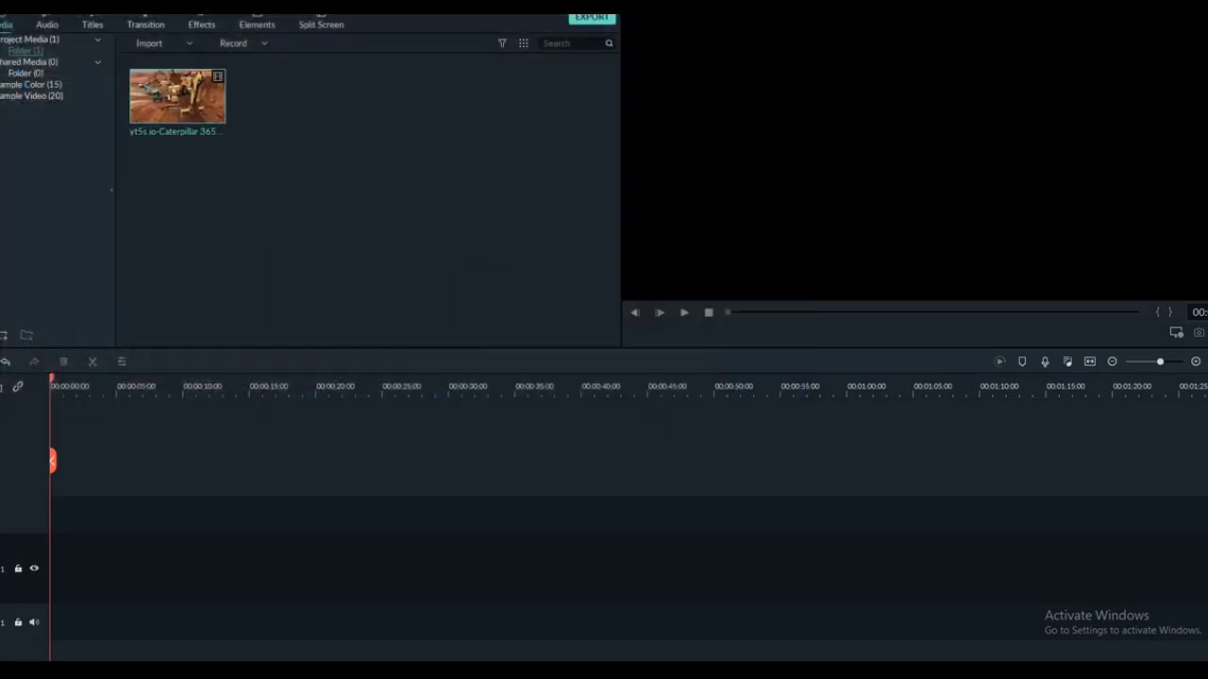
Place the Caterpillar clip at the start of video track 1, keeping the project settings at 1920 x 1080 25fps.
{"action": "left_click_drag", "start_coordinate": [178, 96], "coordinate": [52, 569]}
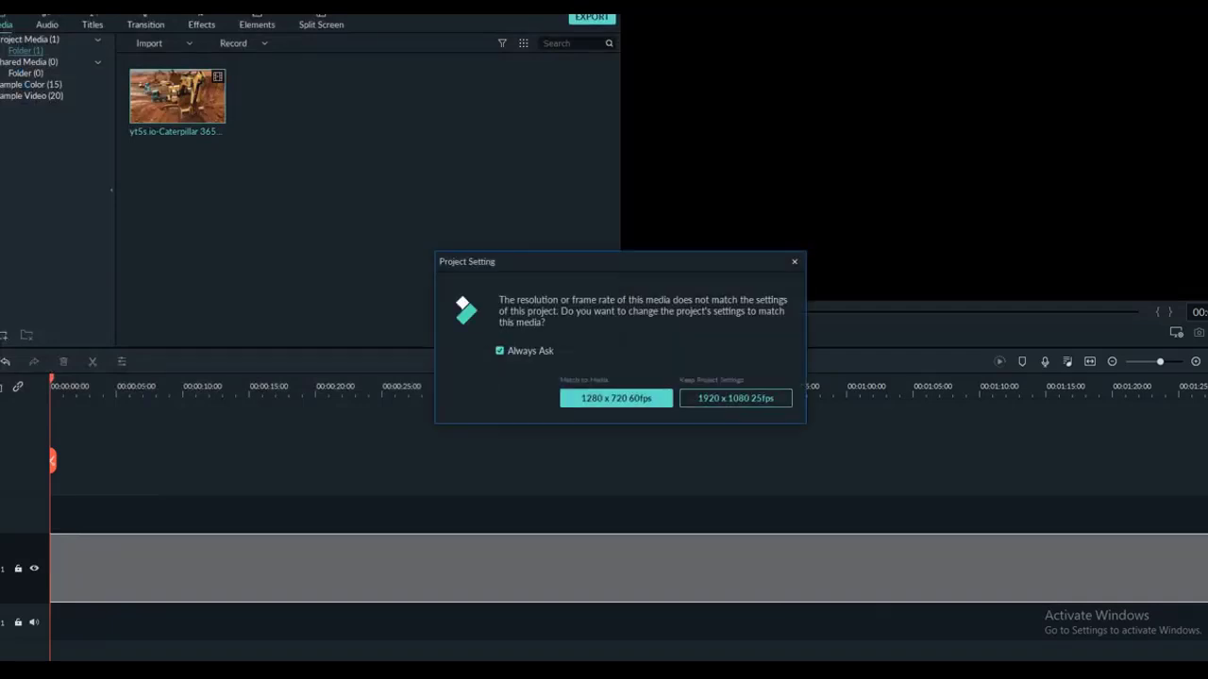
{"action": "left_click", "coordinate": [736, 398]}
{"action": "scroll", "coordinate": [604, 472], "scroll_direction": "down", "scroll_amount": 5}
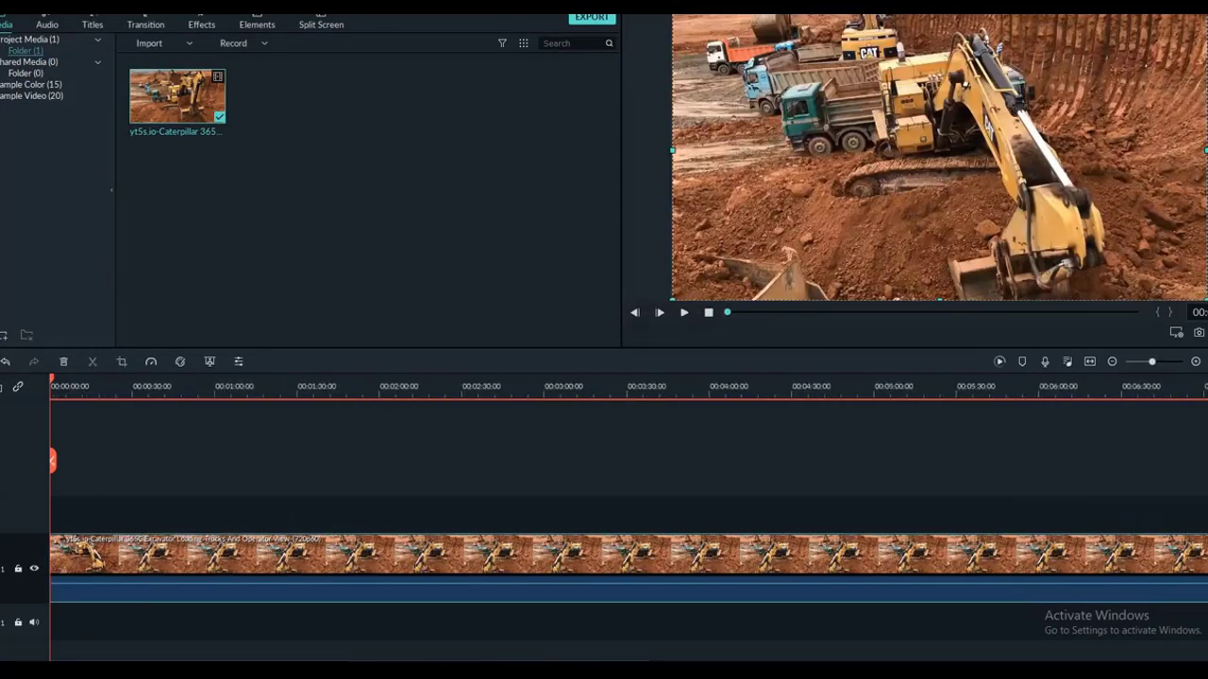
{"action": "mouse_move", "coordinate": [51, 380]}
{"action": "left_mouse_down"}
{"action": "mouse_move", "coordinate": [841, 379]}
{"action": "mouse_move", "coordinate": [51, 379]}
{"action": "left_mouse_up"}
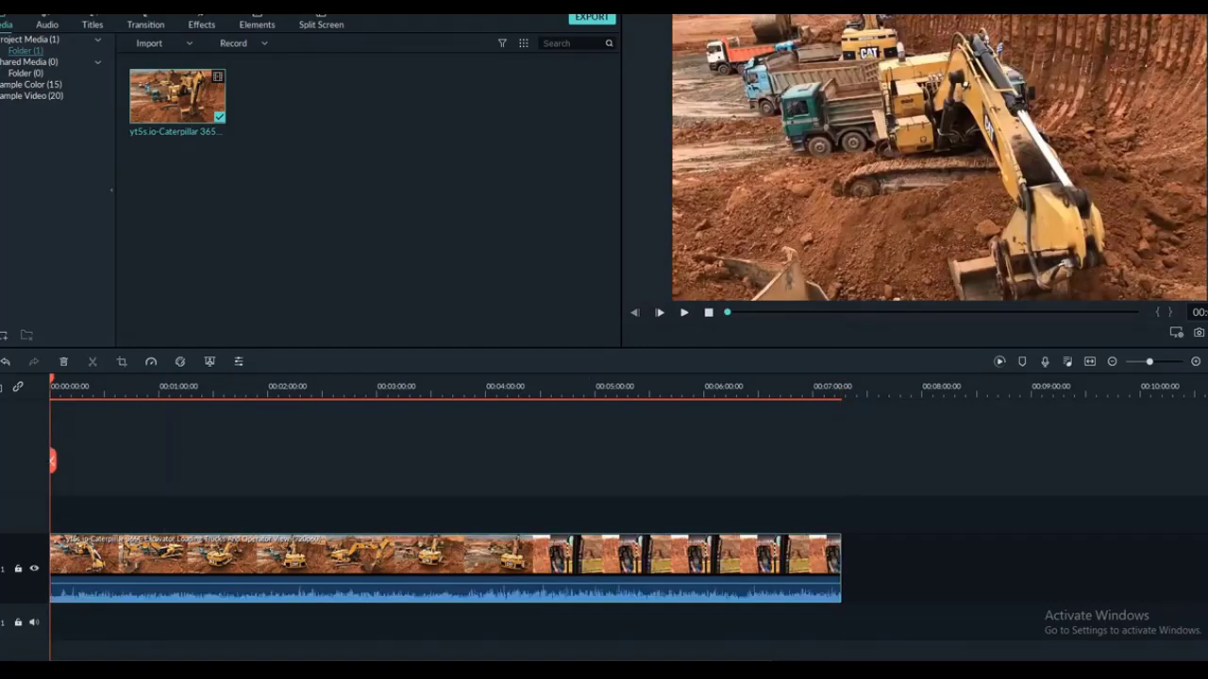
Change the project aspect ratio to 1:1 (Instagram) at 1080 x 1080 and 25 fps.
{"action": "mouse_move", "coordinate": [716, 674]}
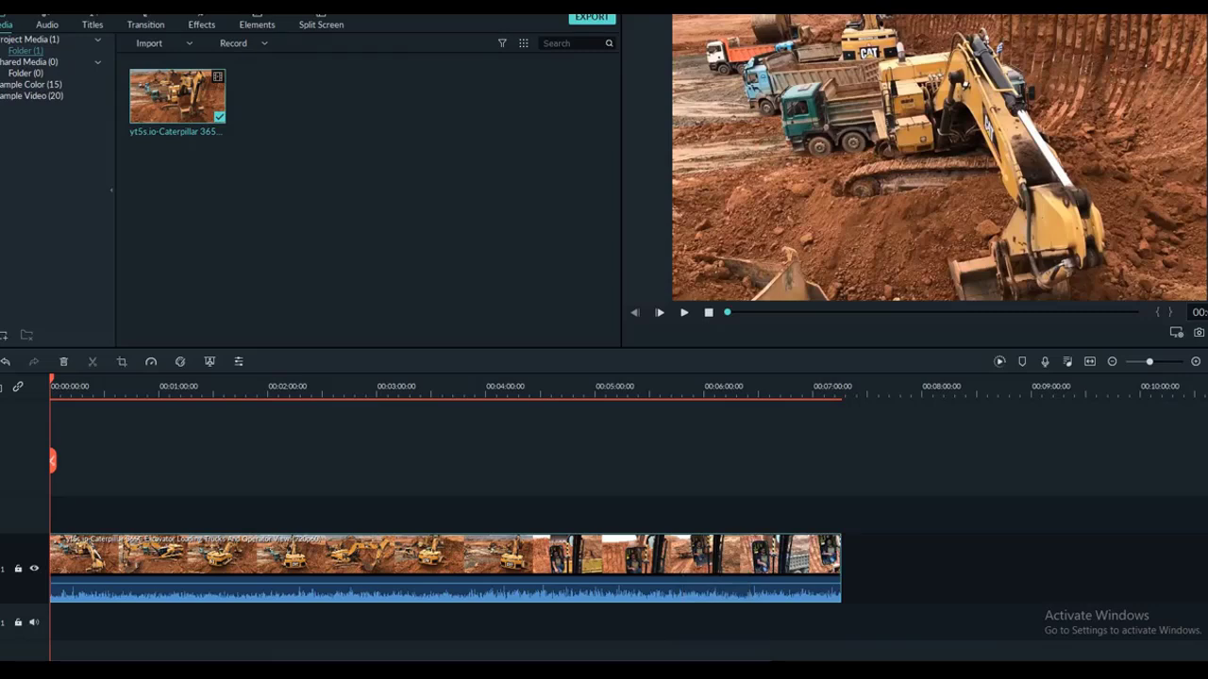
{"action": "left_click", "coordinate": [1175, 332]}
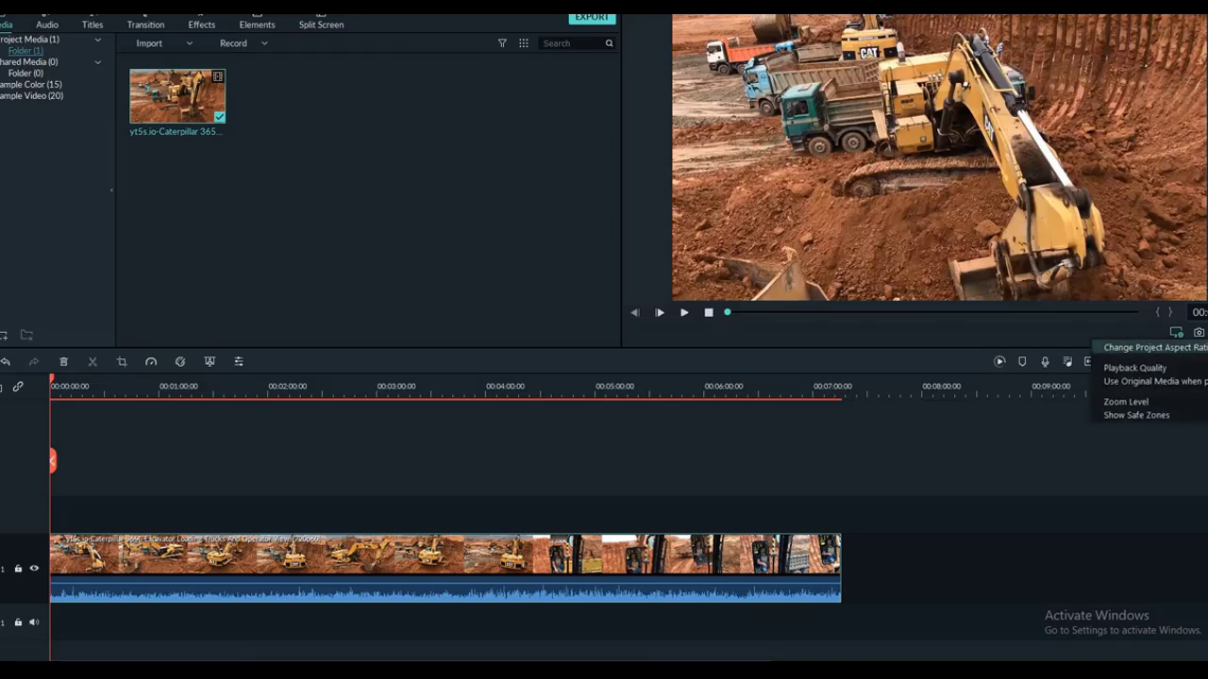
{"action": "left_click", "coordinate": [1153, 347]}
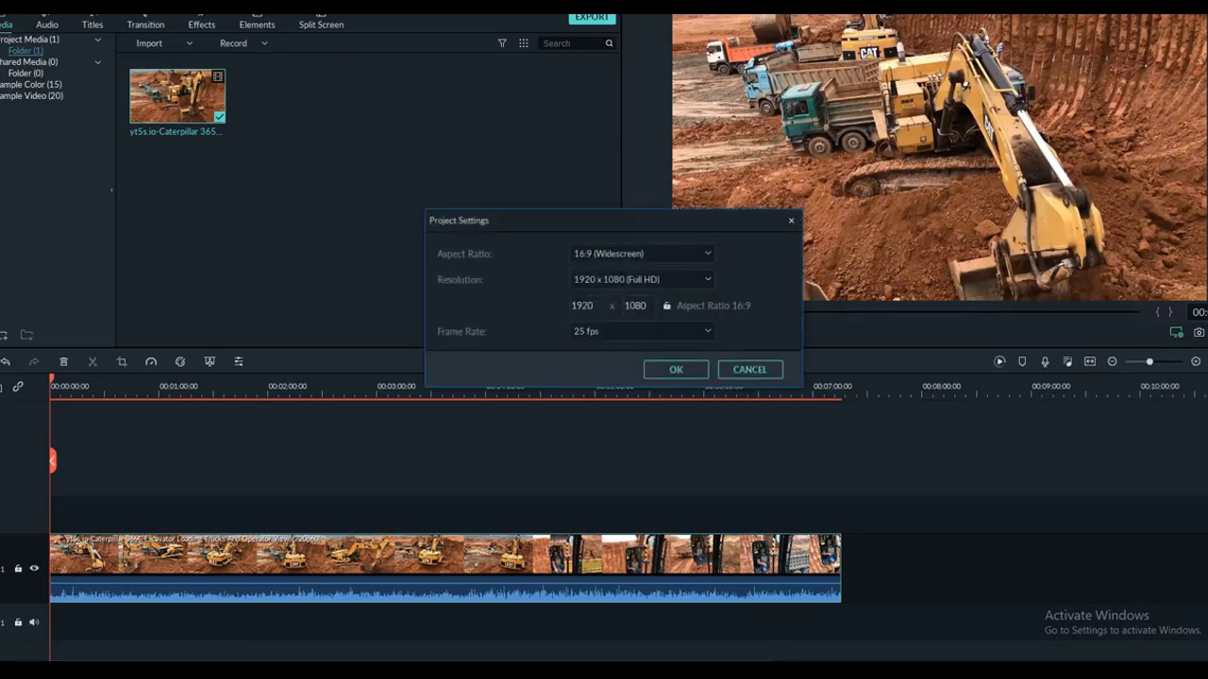
{"action": "left_click", "coordinate": [706, 254]}
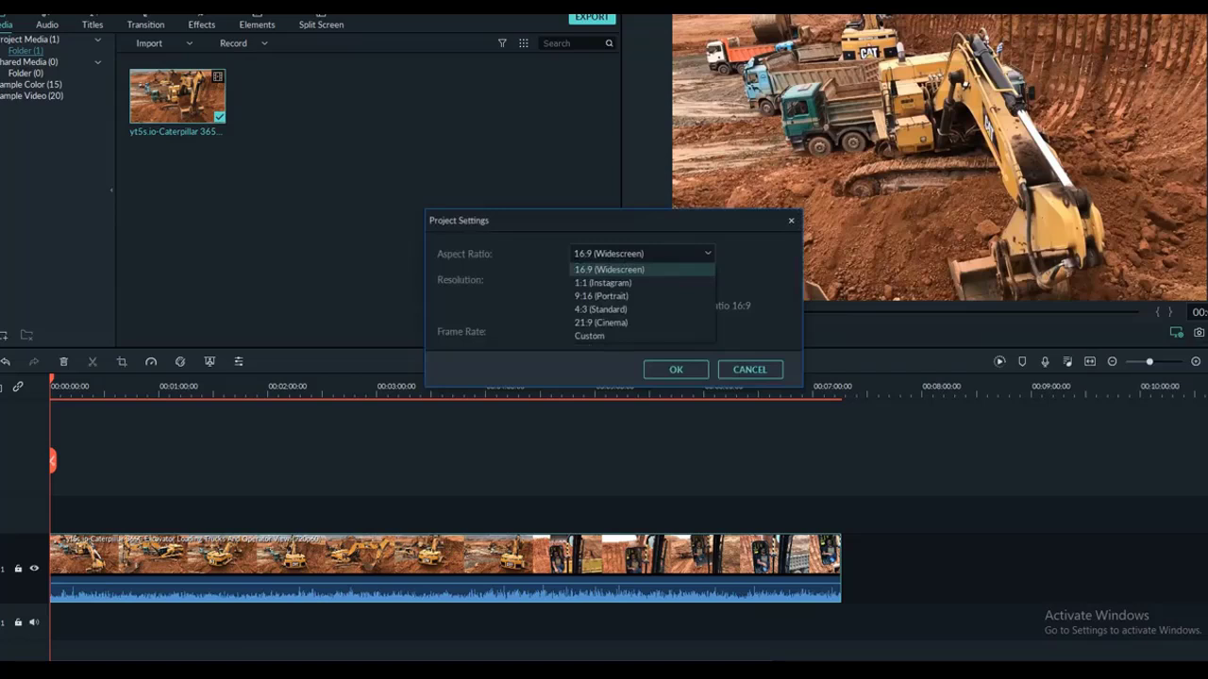
{"action": "left_click", "coordinate": [603, 282]}
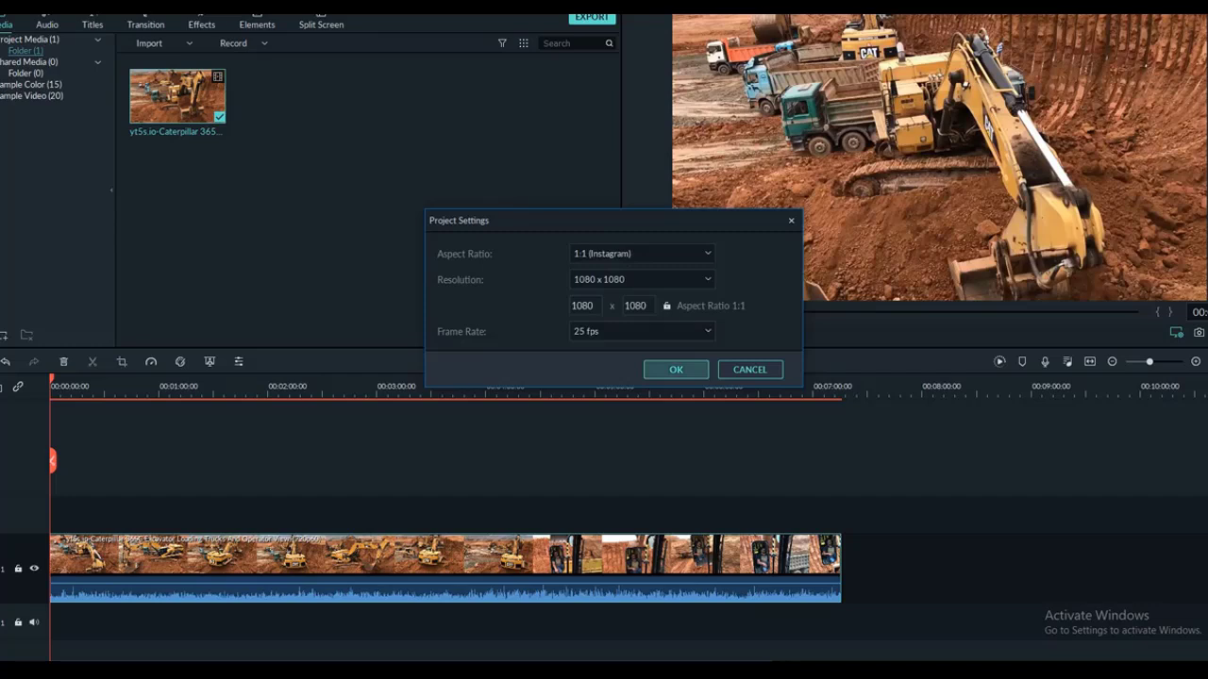
{"action": "left_click", "coordinate": [676, 369]}
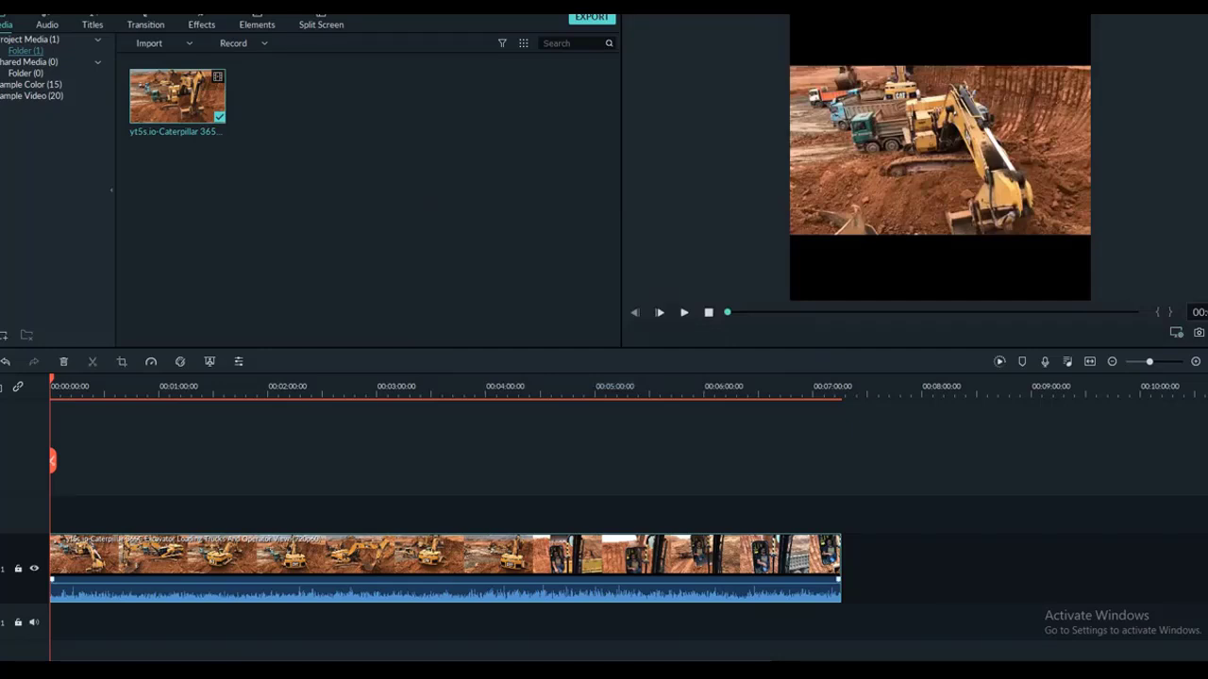
Crop the Caterpillar clip on the timeline to a 1:1 ratio, 720 x 720, so it fills the square frame.
{"action": "right_click", "coordinate": [488, 552]}
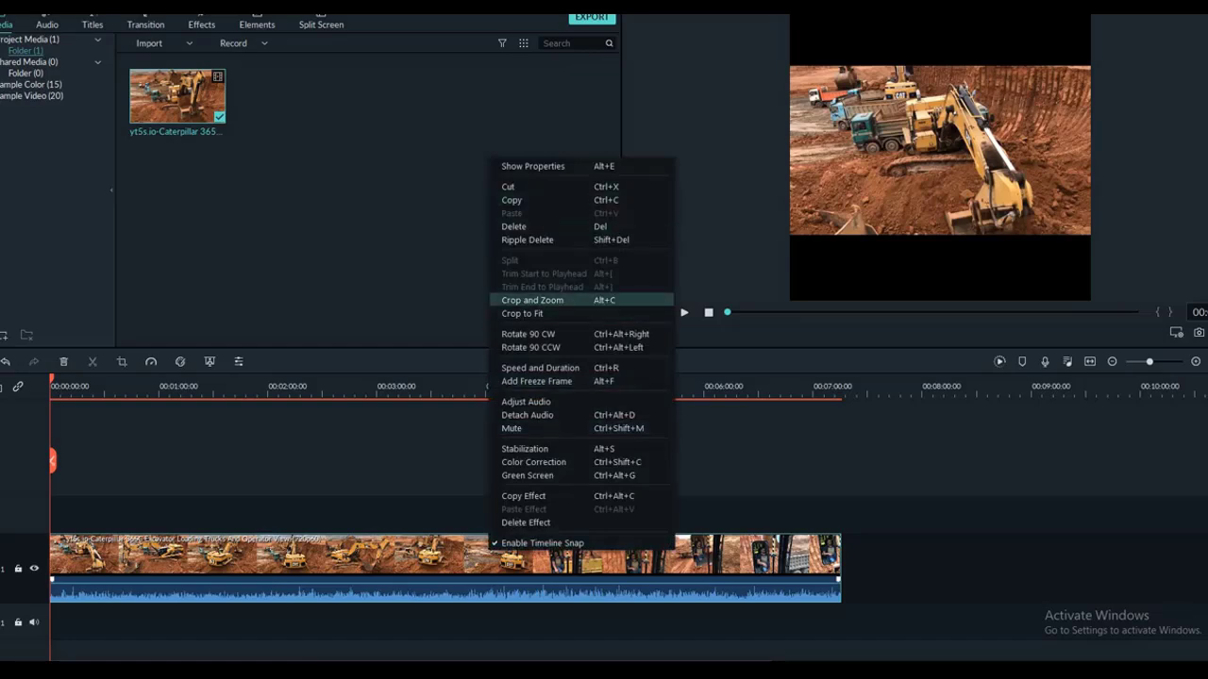
{"action": "left_click", "coordinate": [533, 300]}
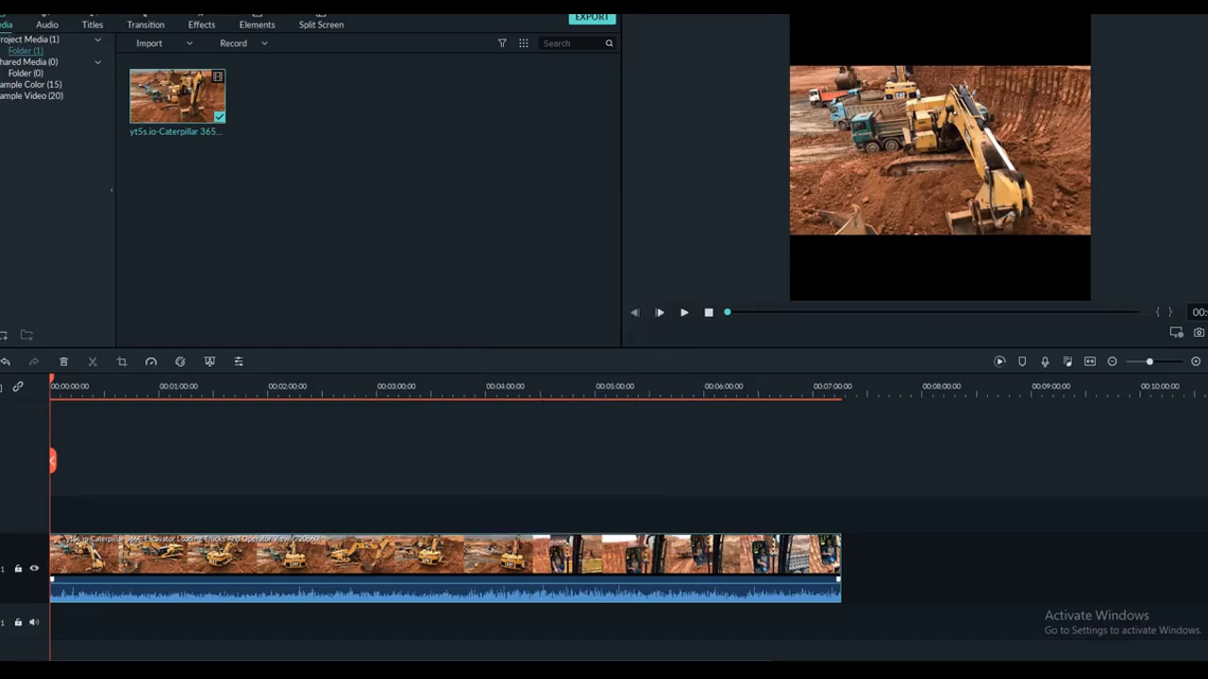
{"action": "left_click", "coordinate": [461, 449]}
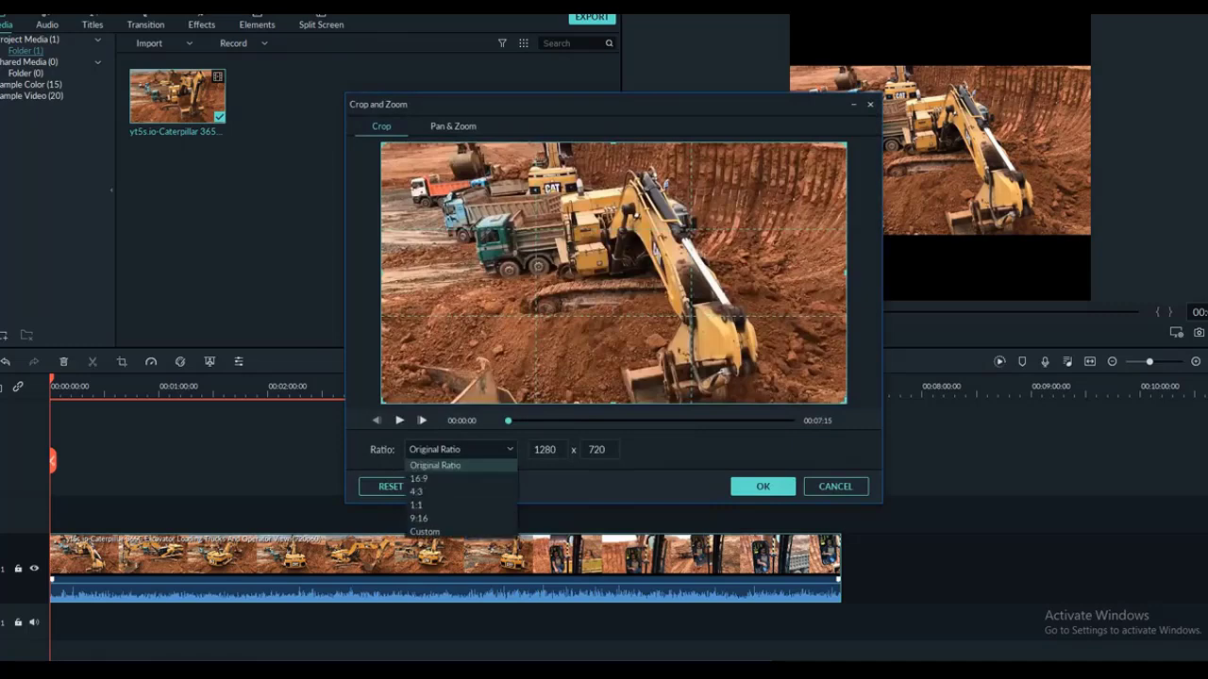
{"action": "left_click", "coordinate": [416, 505]}
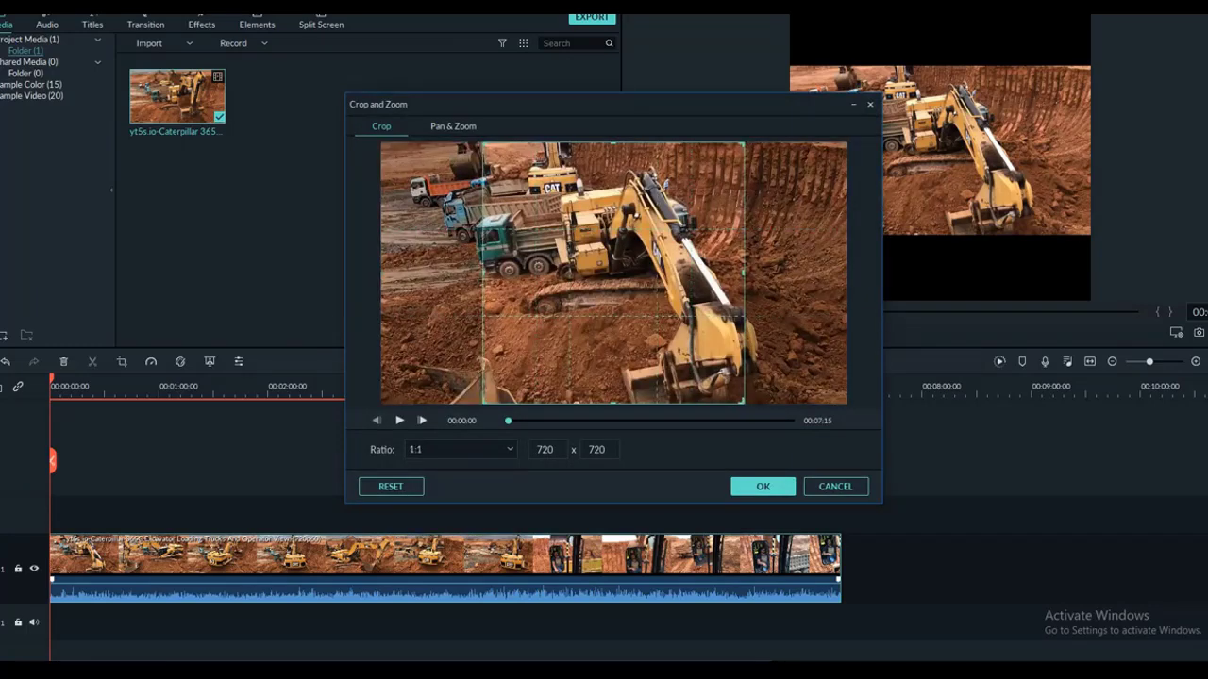
{"action": "left_click", "coordinate": [763, 486]}
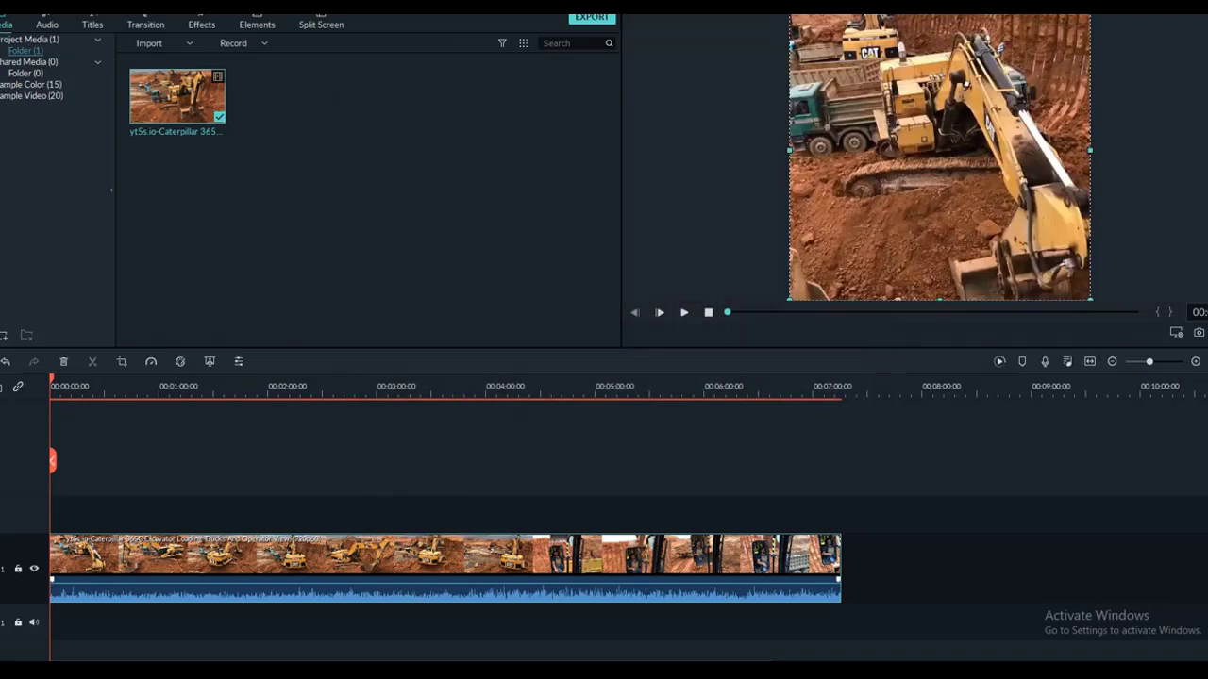
{"action": "left_click", "coordinate": [569, 441]}
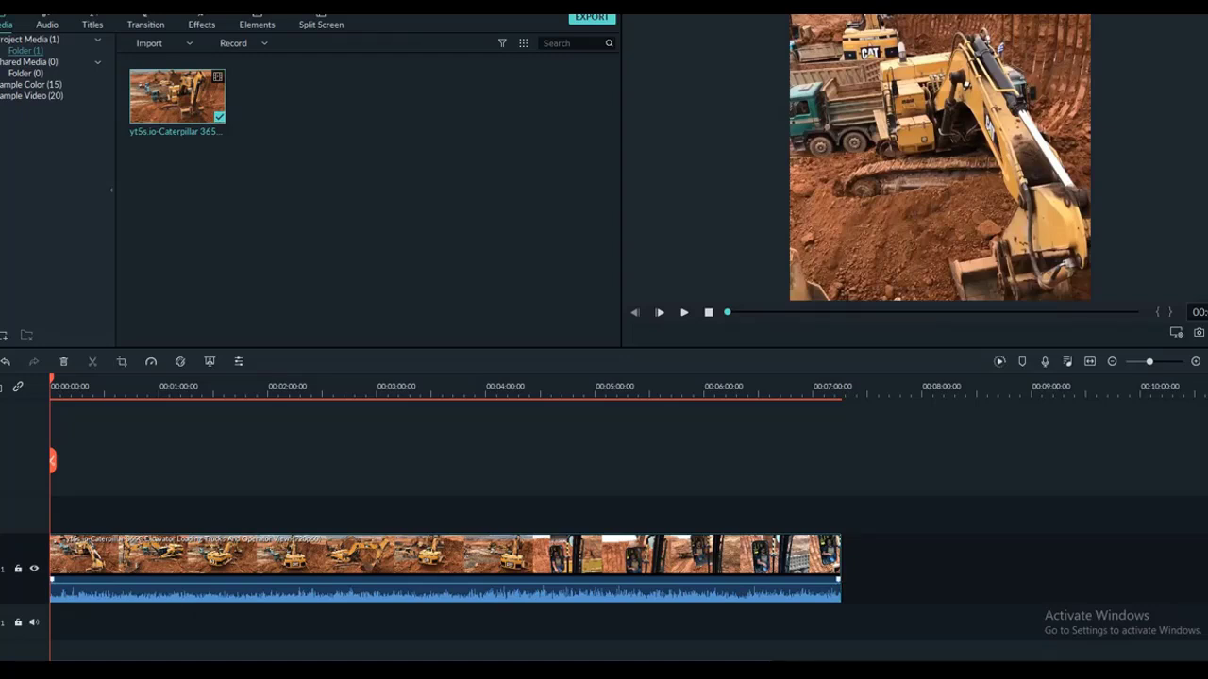
Adjust the Caterpillar clip's audio with the Classic equalizer preset and background noise removal enabled.
{"action": "right_click", "coordinate": [509, 552]}
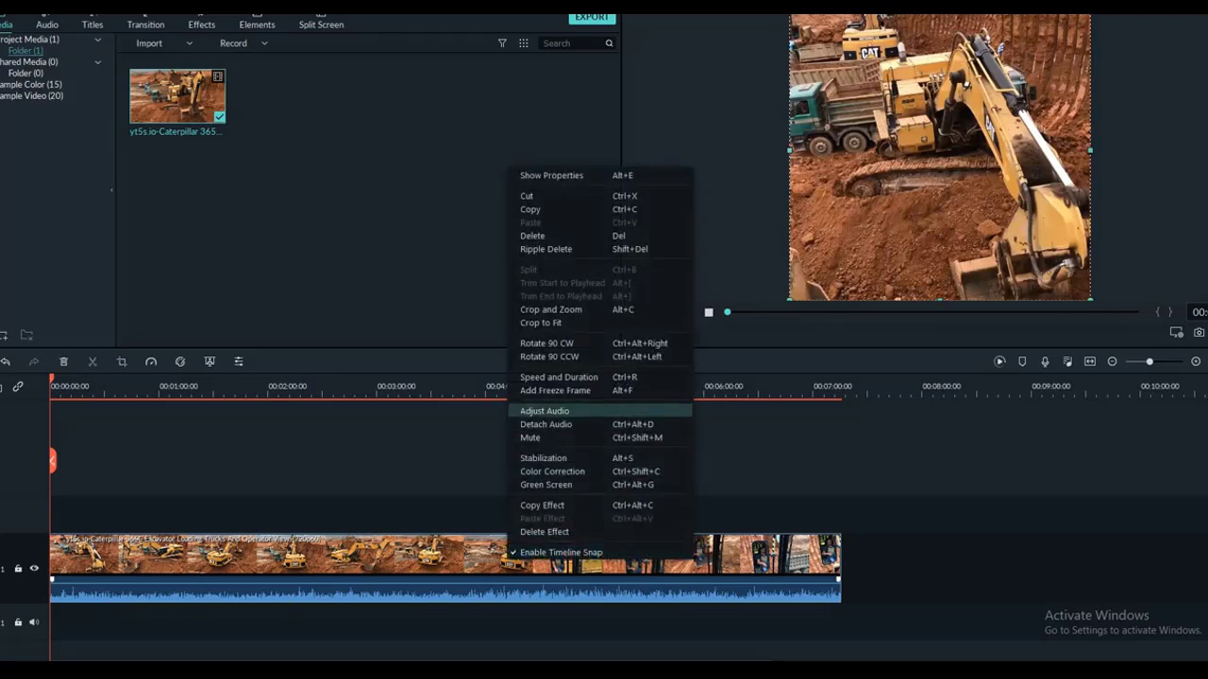
{"action": "left_click", "coordinate": [544, 411]}
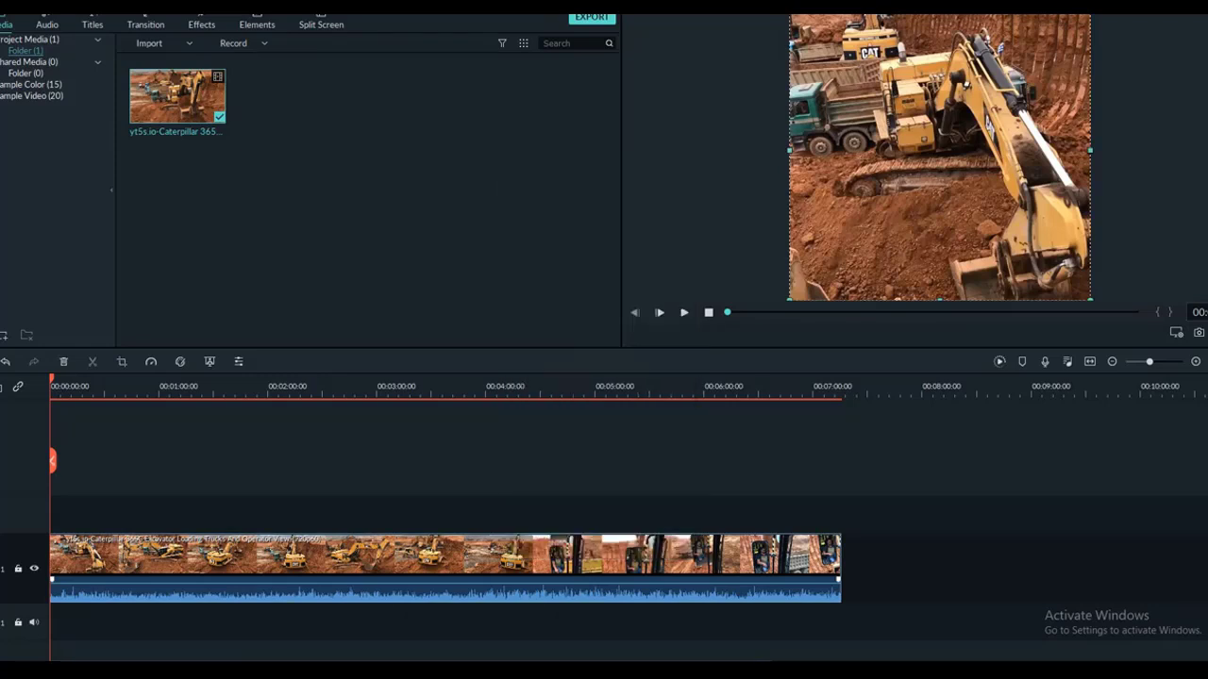
{"action": "left_click", "coordinate": [337, 153]}
{"action": "left_click", "coordinate": [283, 182]}
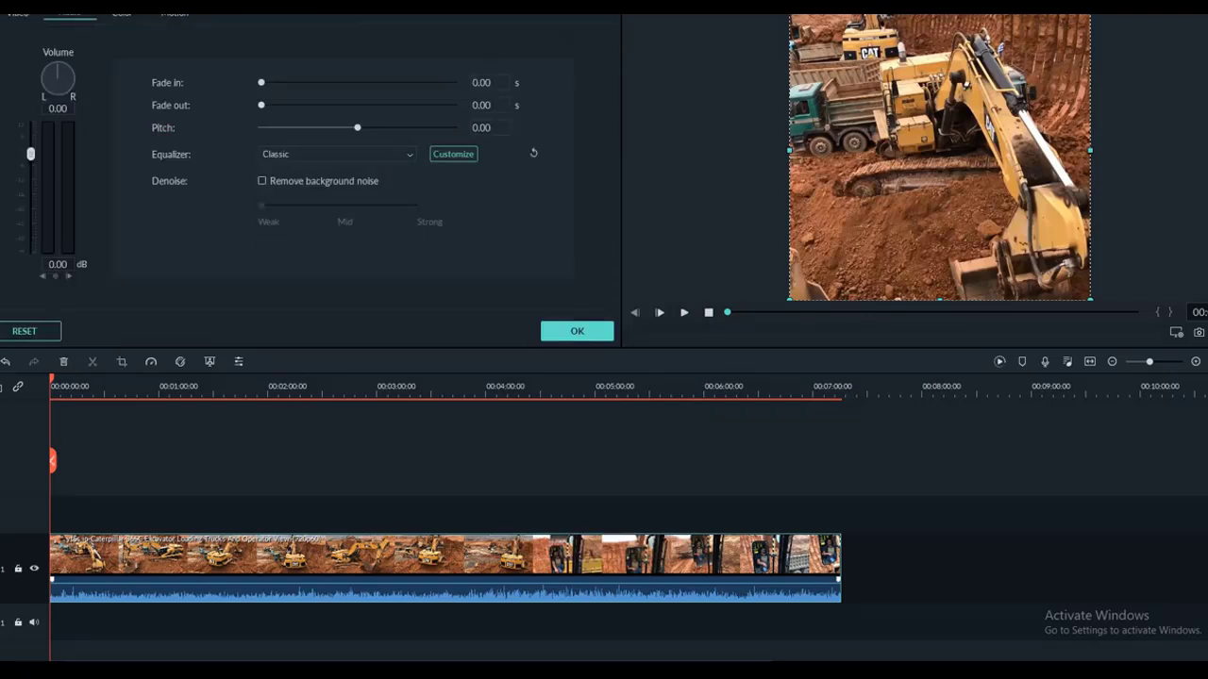
{"action": "left_click", "coordinate": [262, 182]}
{"action": "left_click", "coordinate": [576, 331]}
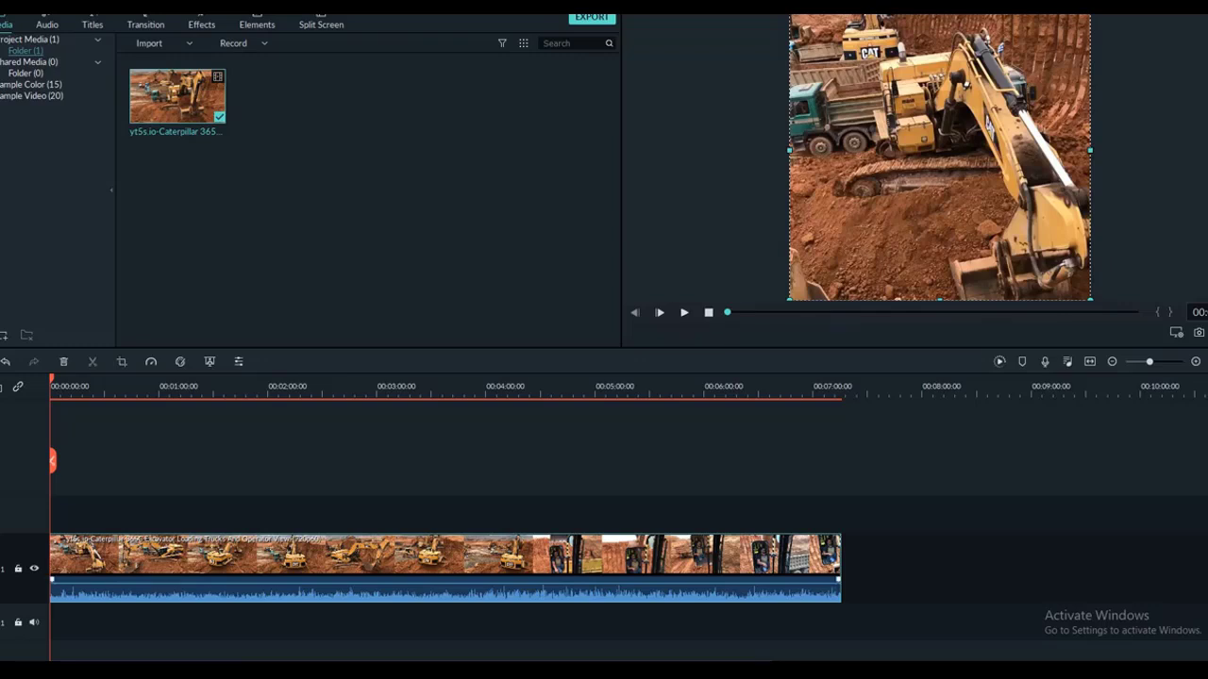
Set the Caterpillar clip's playback speed to 1.15 with ripple edit kept on.
{"action": "right_click", "coordinate": [511, 556]}
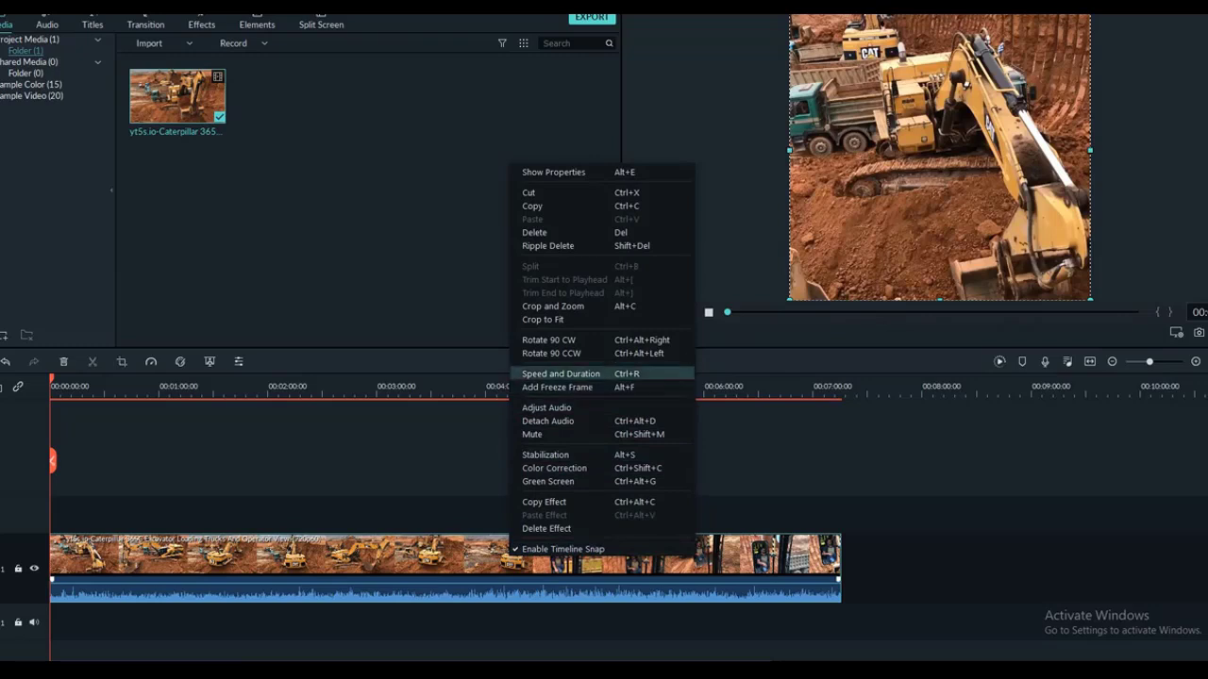
{"action": "left_click", "coordinate": [560, 374]}
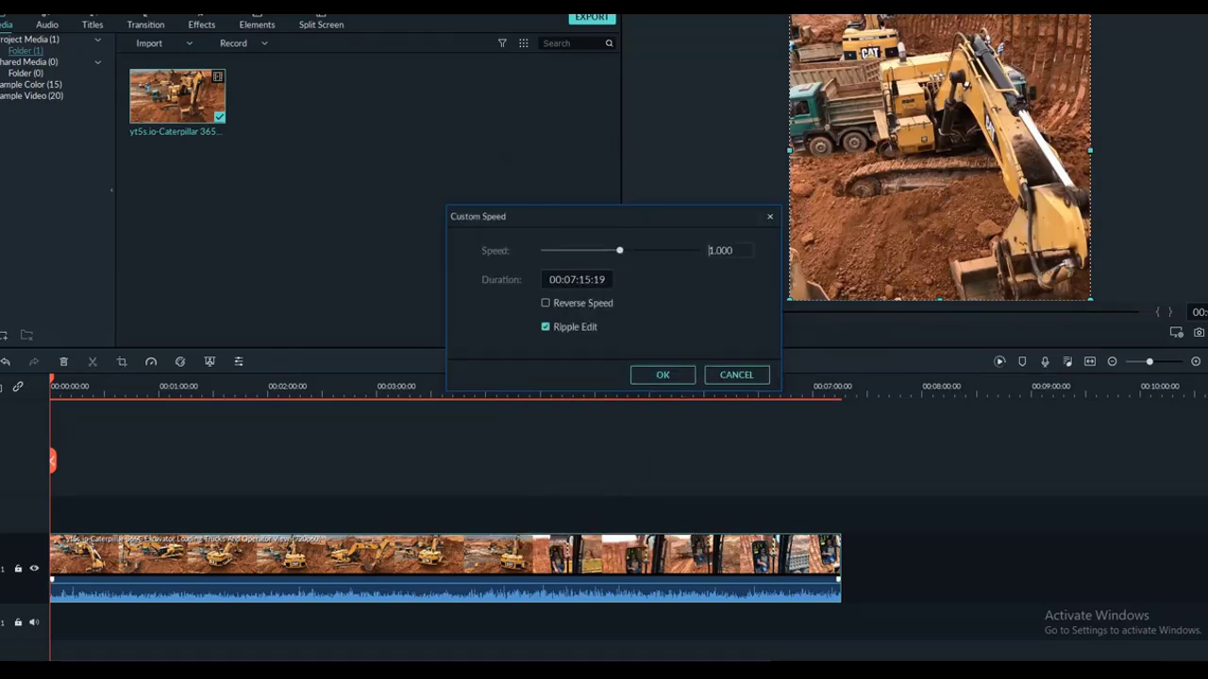
{"action": "left_click_drag", "start_coordinate": [709, 251], "coordinate": [736, 370]}
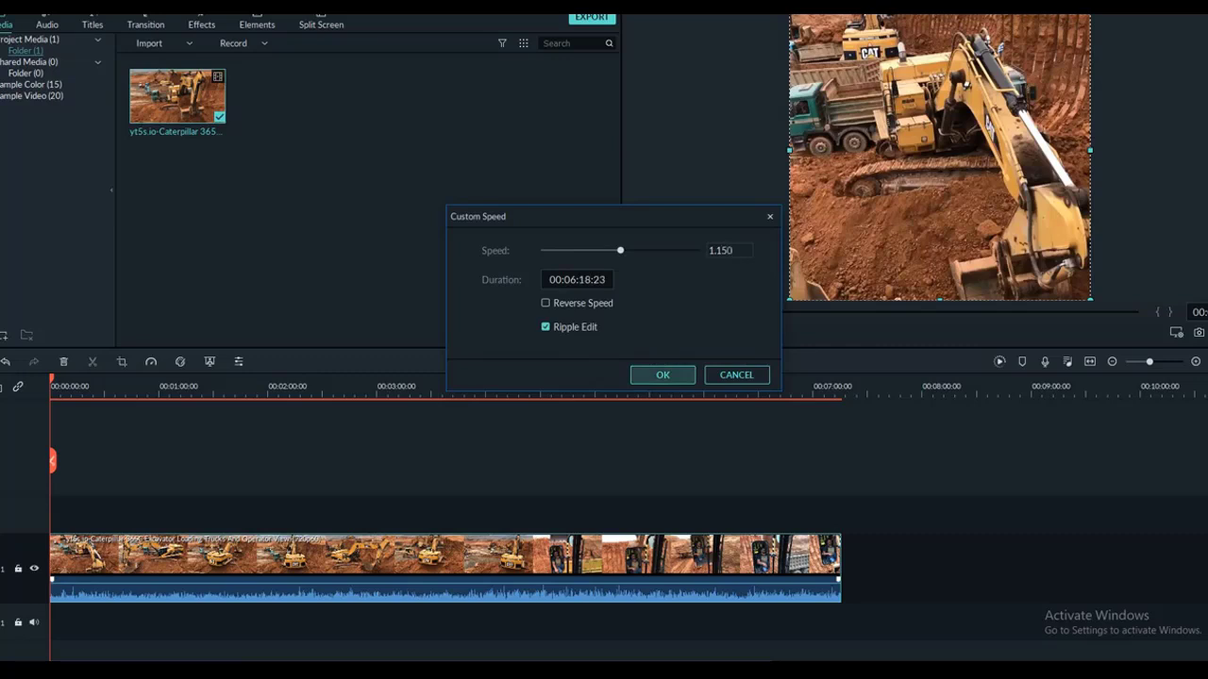
{"action": "key", "text": "Return"}
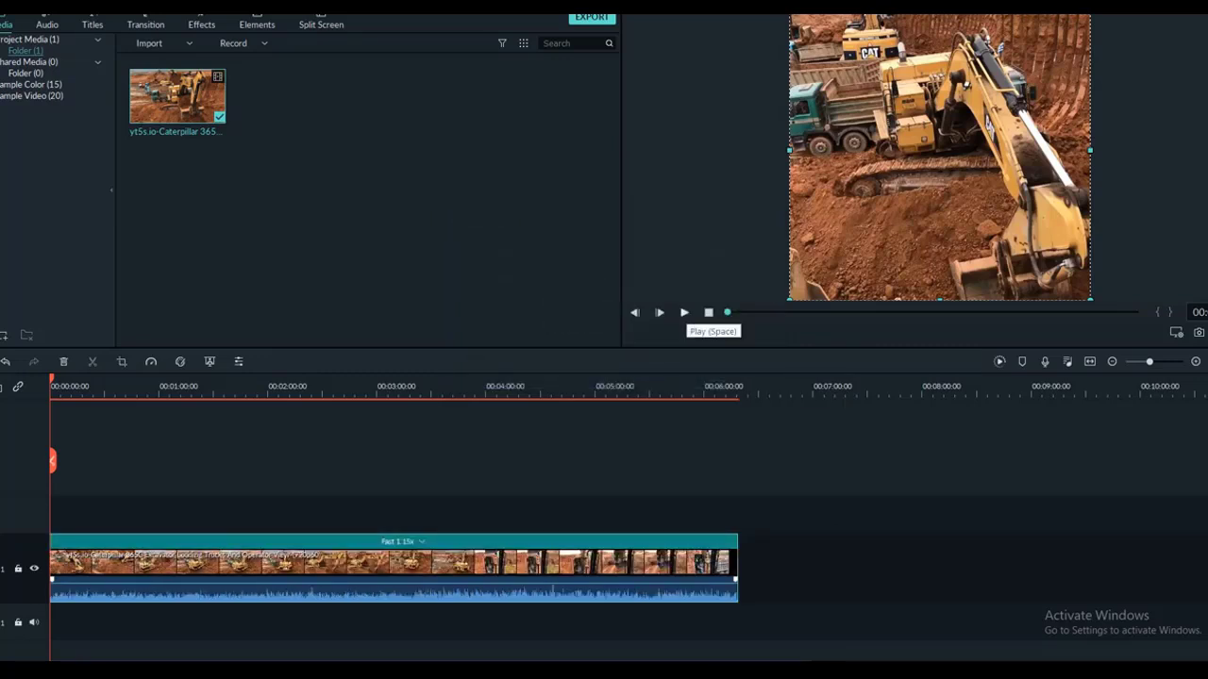
Play the opening seconds of the sped-up clip to check it and return the playhead to the start.
{"action": "left_click", "coordinate": [684, 312]}
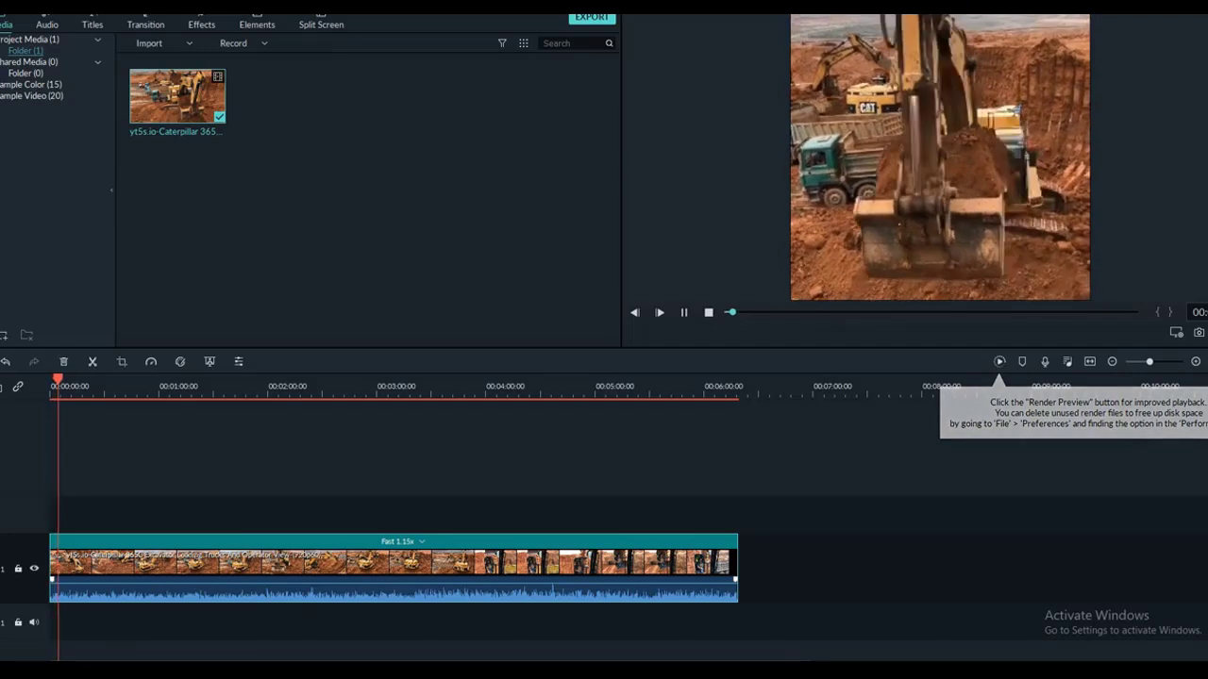
{"action": "key", "text": "space"}
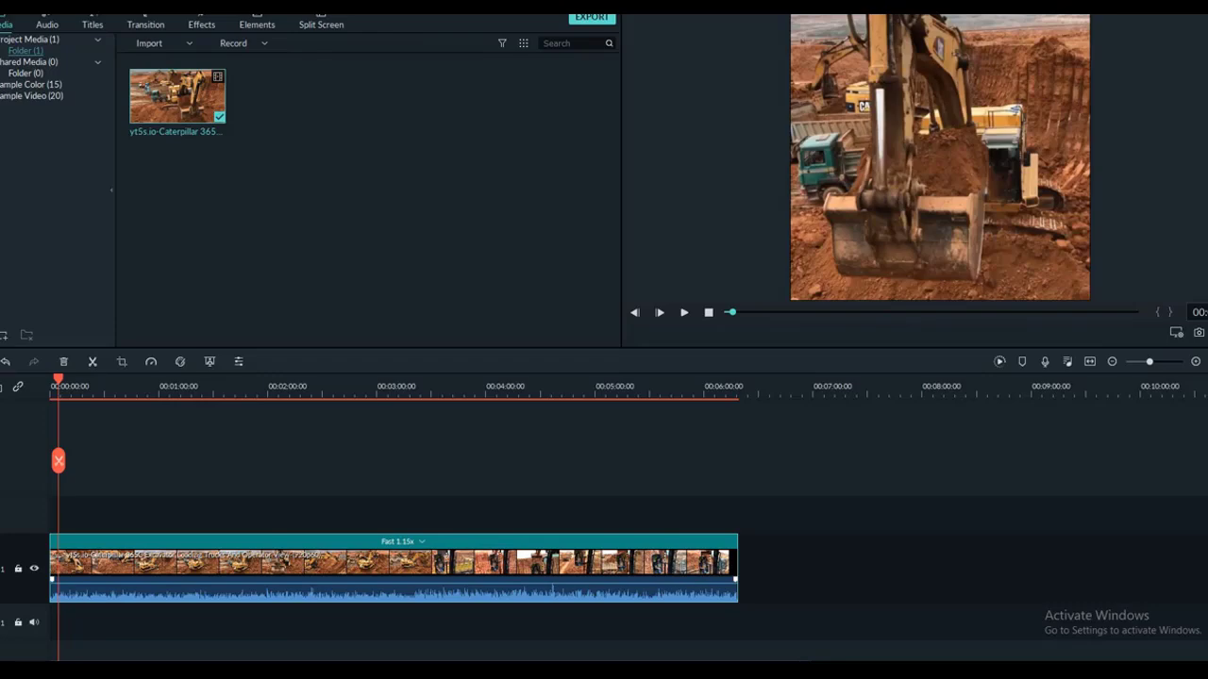
{"action": "scroll", "coordinate": [623, 566], "scroll_direction": "up", "scroll_amount": 3}
{"action": "scroll", "coordinate": [623, 566], "scroll_direction": "down", "scroll_amount": 2}
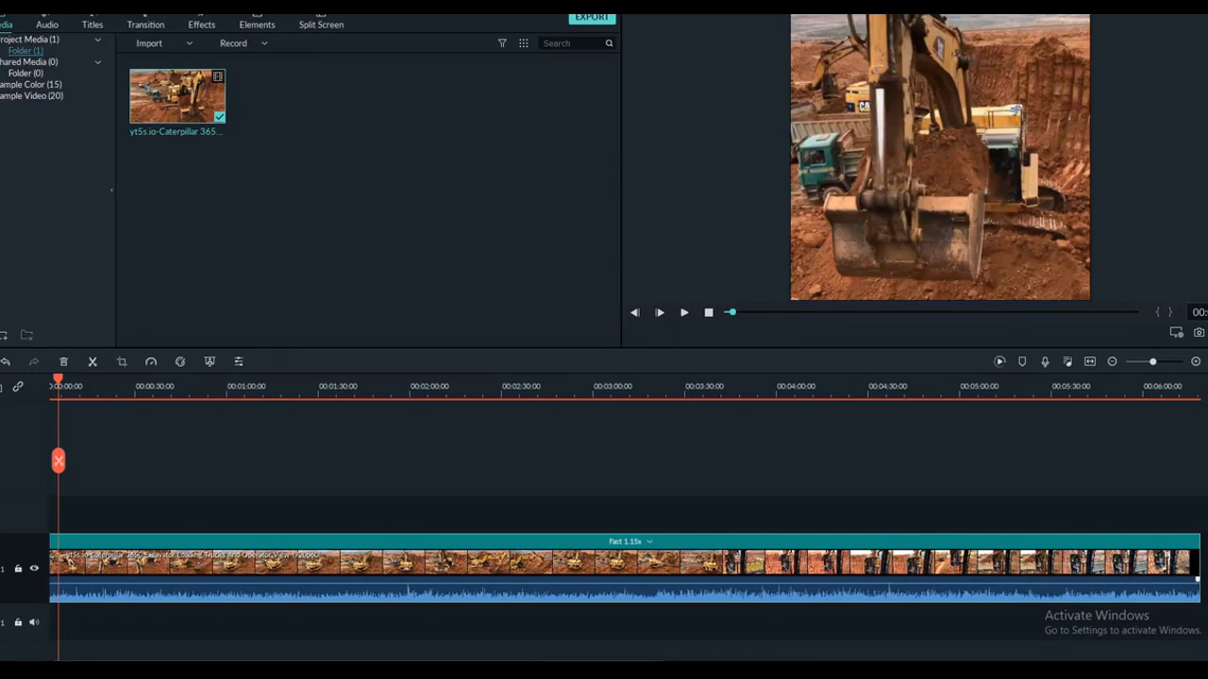
{"action": "key", "text": "Home"}
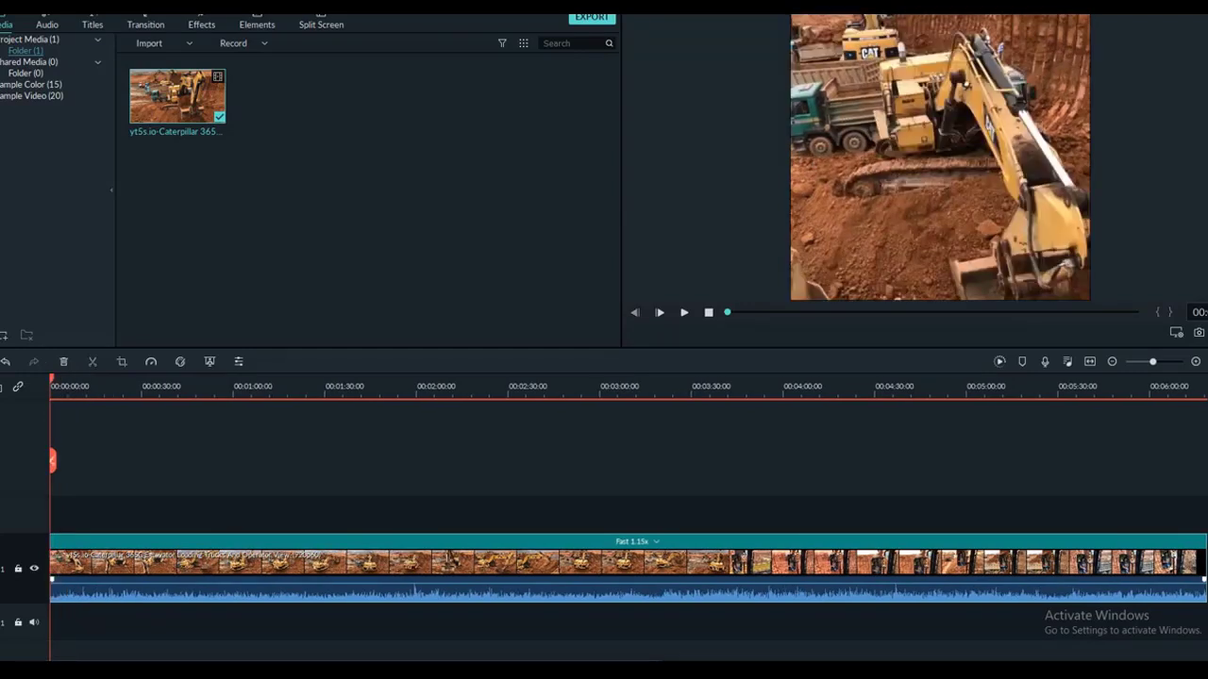
Split the Caterpillar clip on video track 1 at about 00:00:44.
{"action": "left_click_drag", "start_coordinate": [51, 379], "coordinate": [104, 379]}
{"action": "left_click_drag", "start_coordinate": [104, 460], "coordinate": [224, 461]}
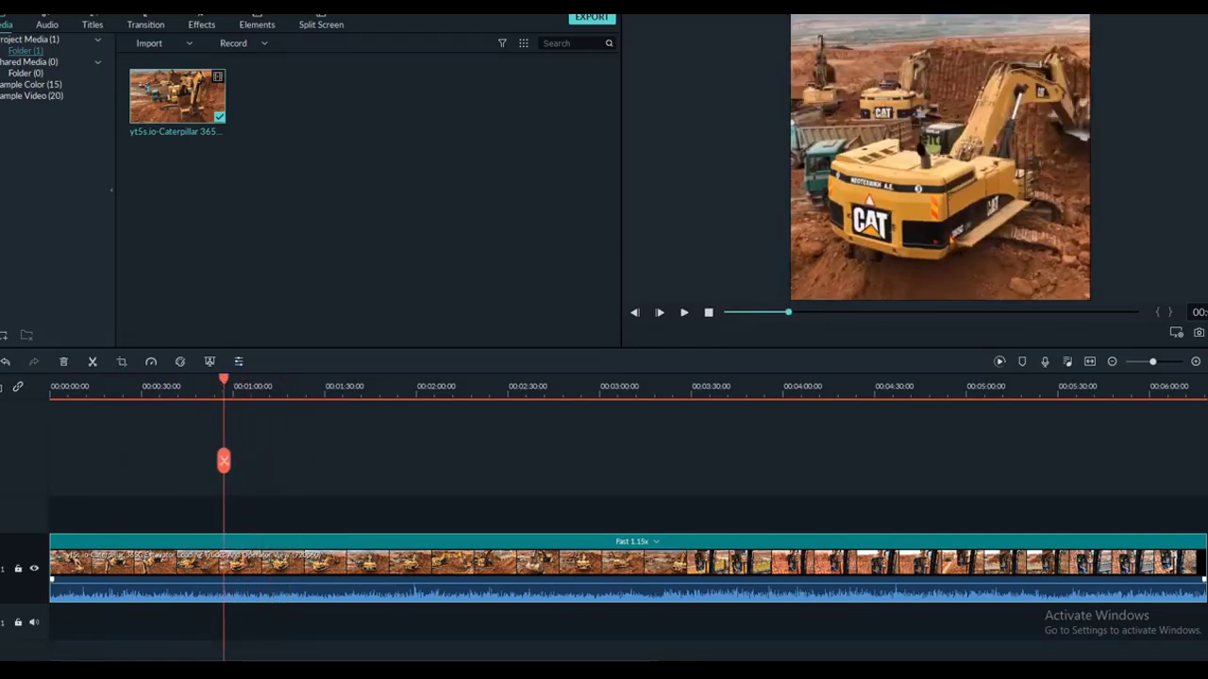
{"action": "scroll", "coordinate": [224, 461], "scroll_direction": "up", "scroll_amount": 5}
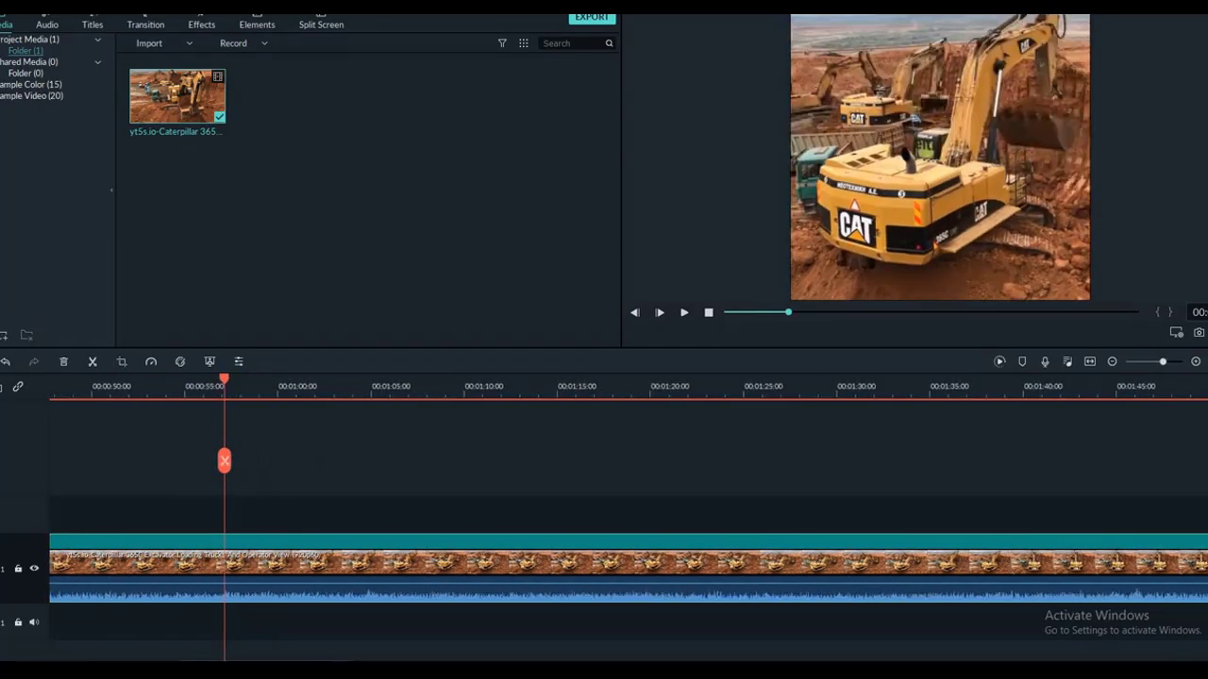
{"action": "left_click_drag", "start_coordinate": [264, 662], "coordinate": [222, 662]}
{"action": "mouse_move", "coordinate": [525, 460]}
{"action": "left_mouse_down"}
{"action": "mouse_move", "coordinate": [262, 461]}
{"action": "mouse_move", "coordinate": [284, 461]}
{"action": "left_mouse_up"}
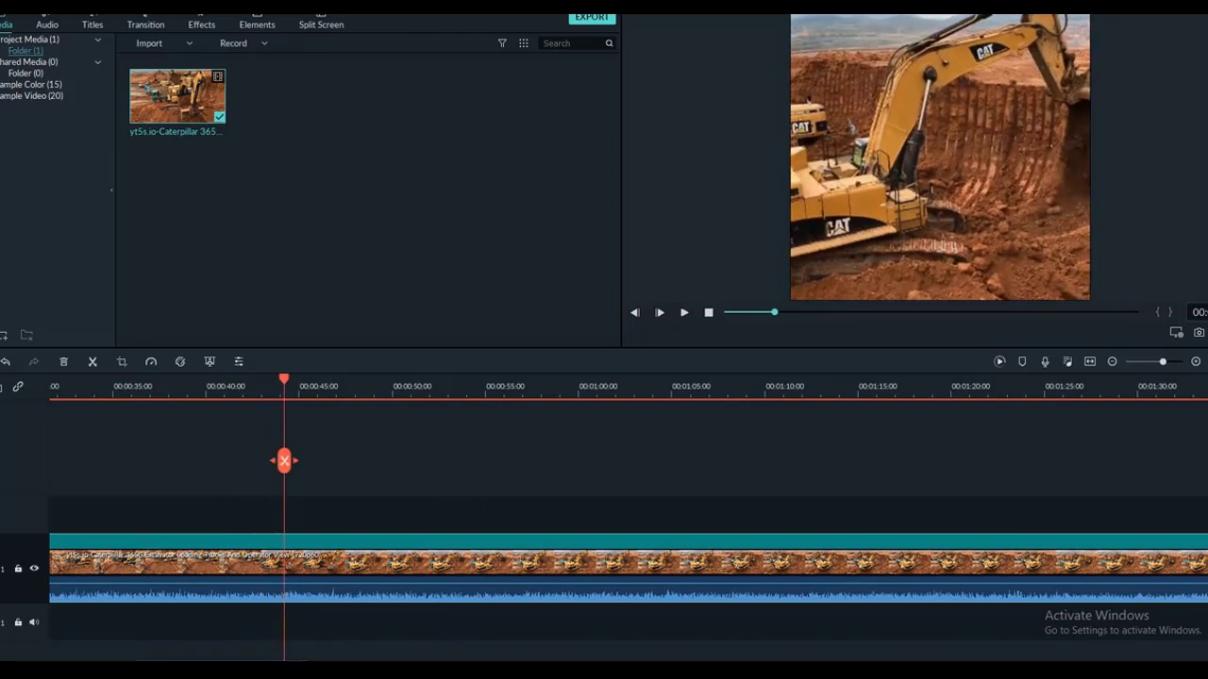
{"action": "left_click", "coordinate": [284, 460]}
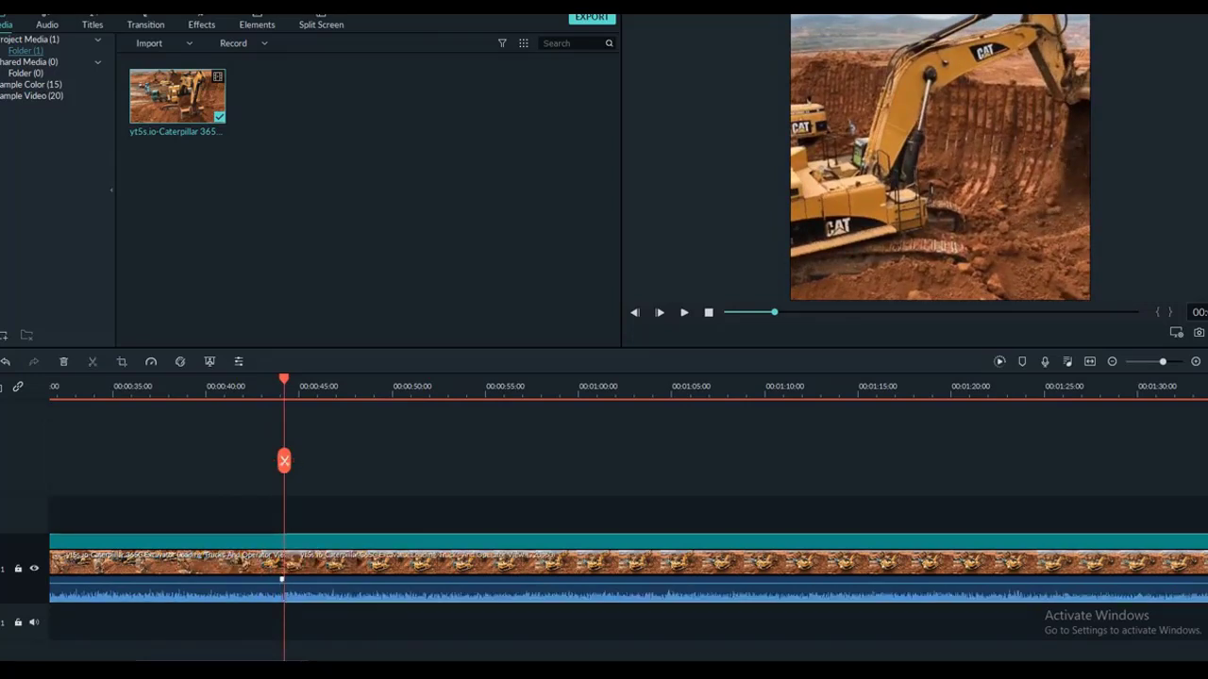
Move the first segment to video track 2 at about 00:03:44 and shift the remaining clip to the start of video track 1.
{"action": "left_click_drag", "start_coordinate": [217, 564], "coordinate": [217, 516]}
{"action": "left_click_drag", "start_coordinate": [529, 566], "coordinate": [288, 566]}
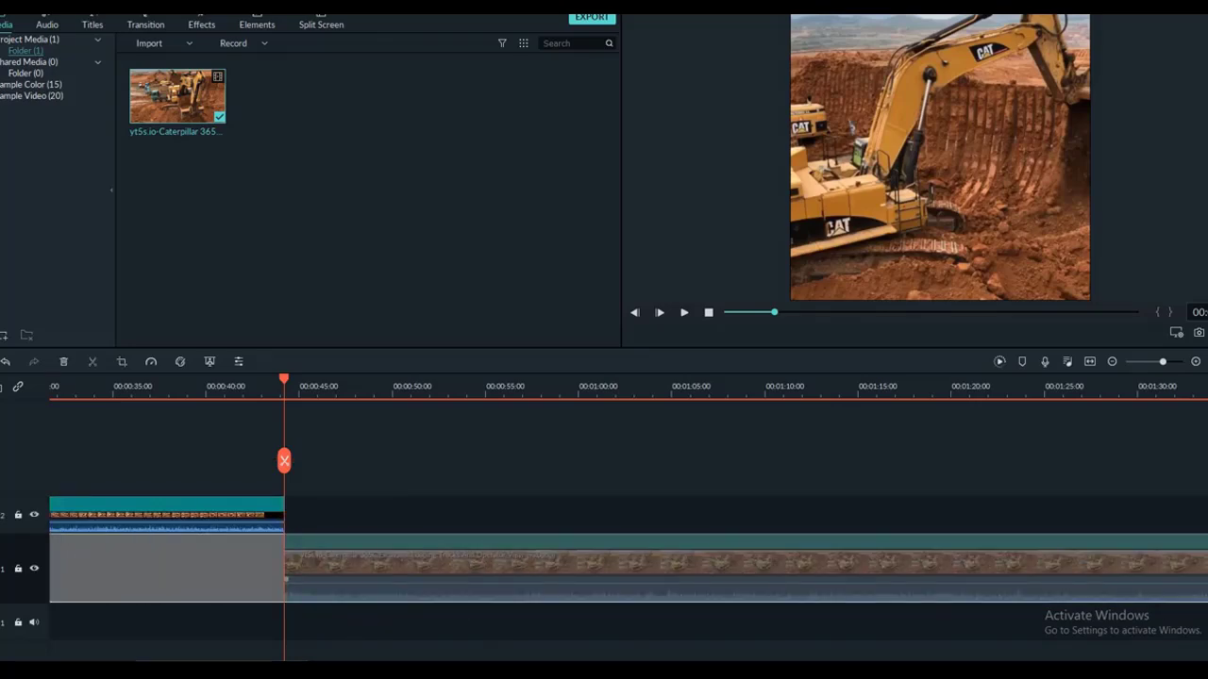
{"action": "key", "text": "Delete"}
{"action": "scroll", "coordinate": [604, 547], "scroll_direction": "down", "scroll_amount": 8}
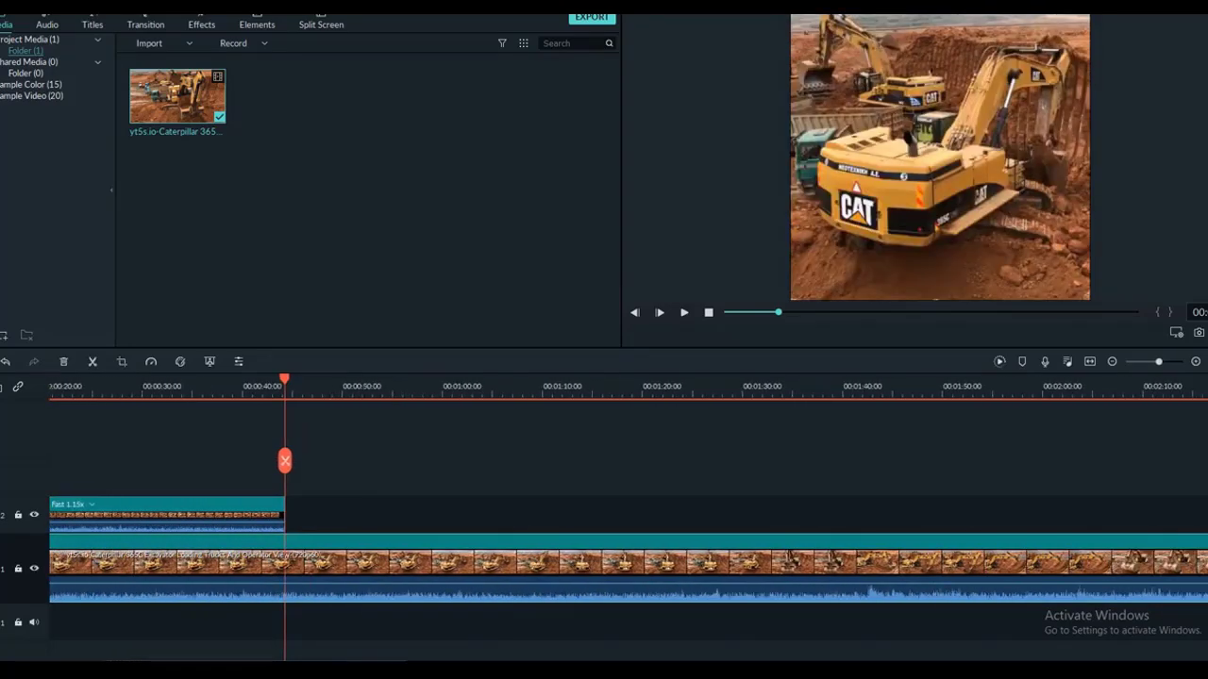
{"action": "key", "text": "ctrl+minus"}
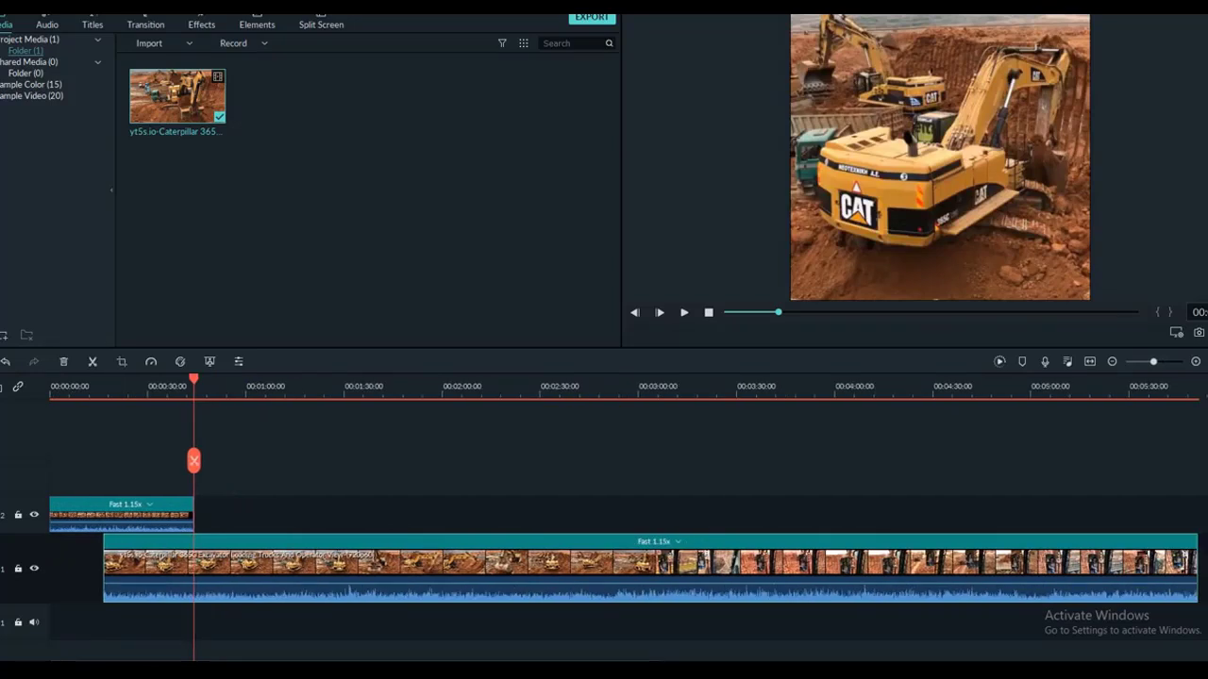
{"action": "left_click_drag", "start_coordinate": [227, 566], "coordinate": [170, 567]}
{"action": "left_click", "coordinate": [191, 519]}
{"action": "left_click_drag", "start_coordinate": [175, 517], "coordinate": [855, 514]}
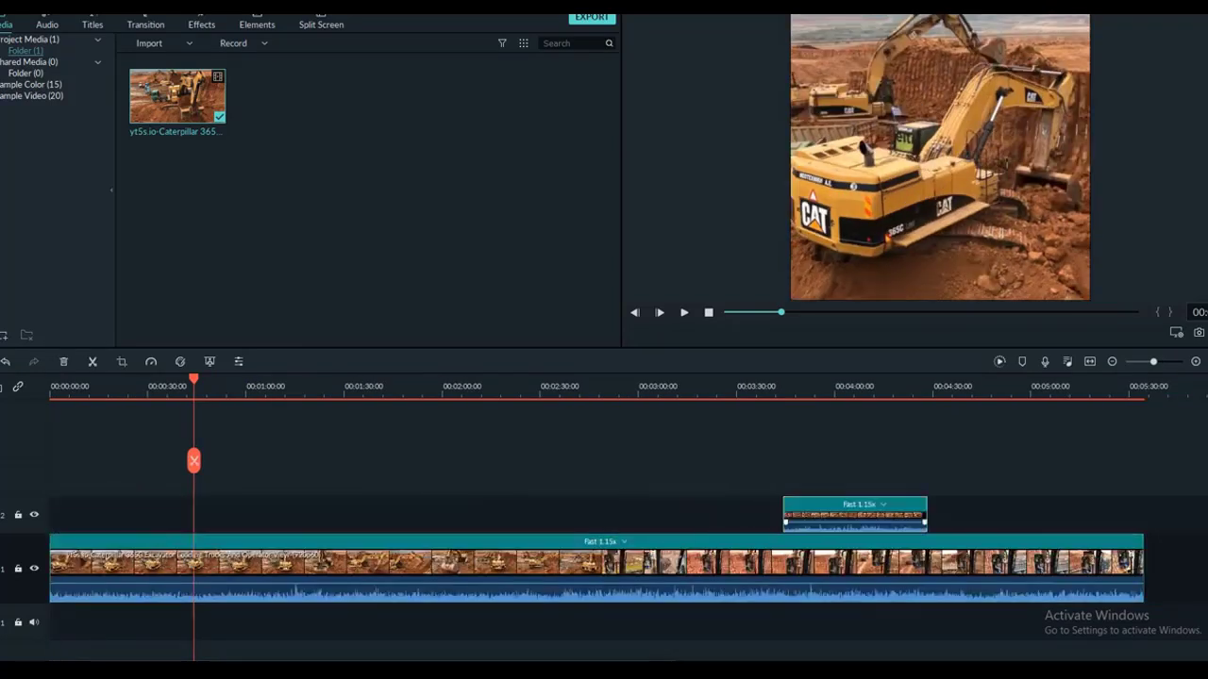
Split the clip on video track 1 at about 00:01:40 and 00:02:07 and delete the segment between the cuts.
{"action": "left_click_drag", "start_coordinate": [193, 460], "coordinate": [379, 460]}
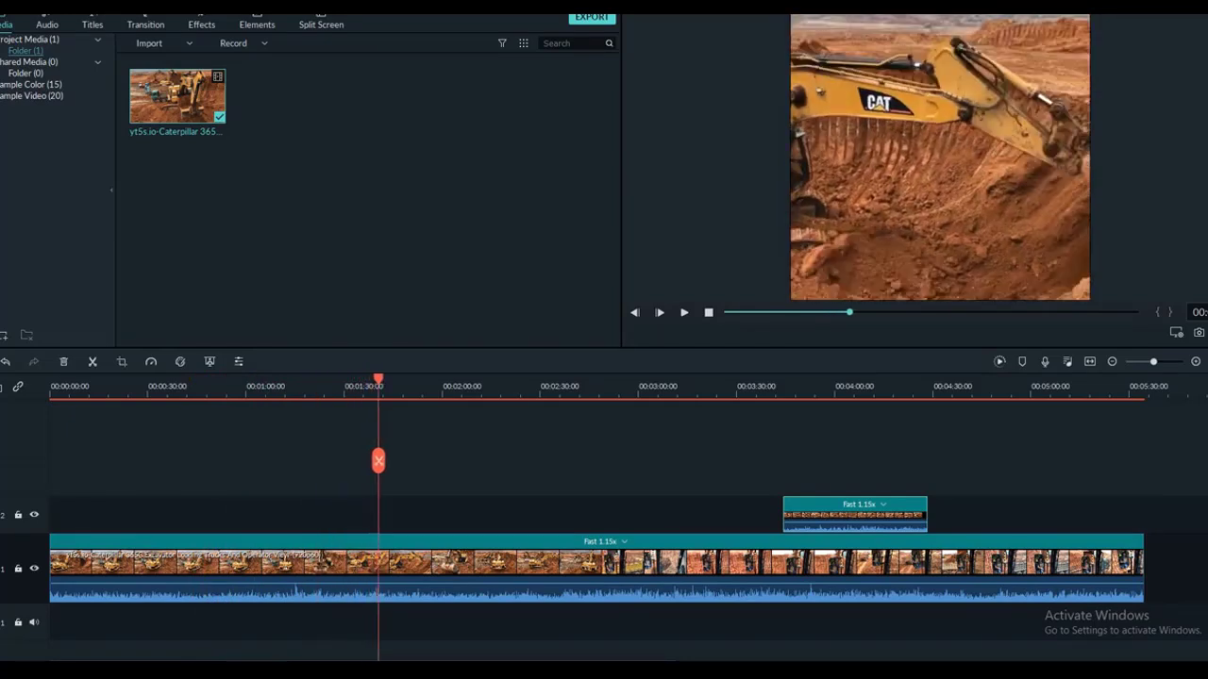
{"action": "left_click", "coordinate": [379, 460]}
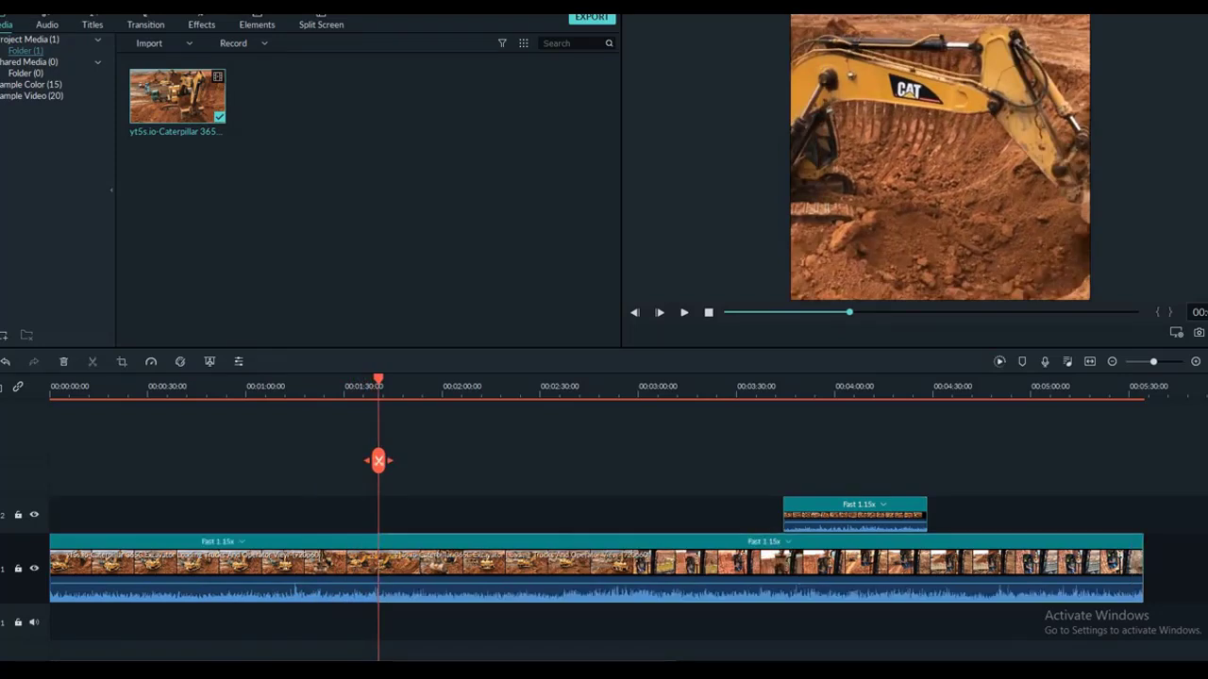
{"action": "left_click_drag", "start_coordinate": [378, 460], "coordinate": [465, 461]}
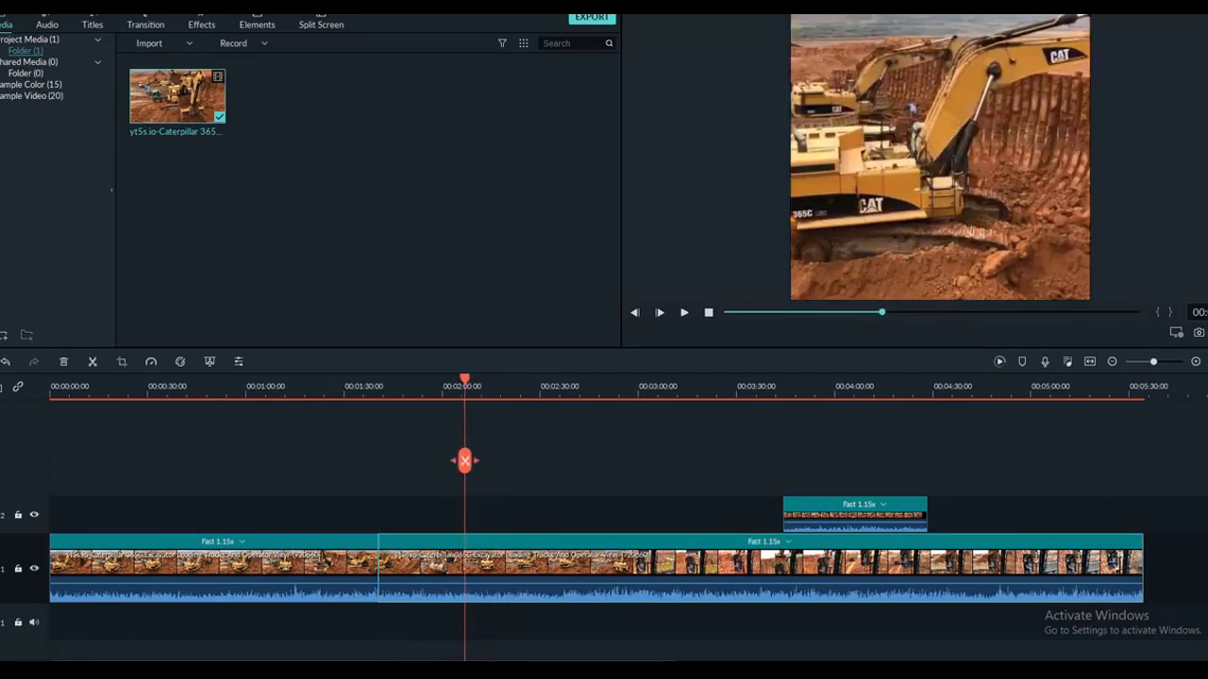
{"action": "left_click", "coordinate": [464, 460]}
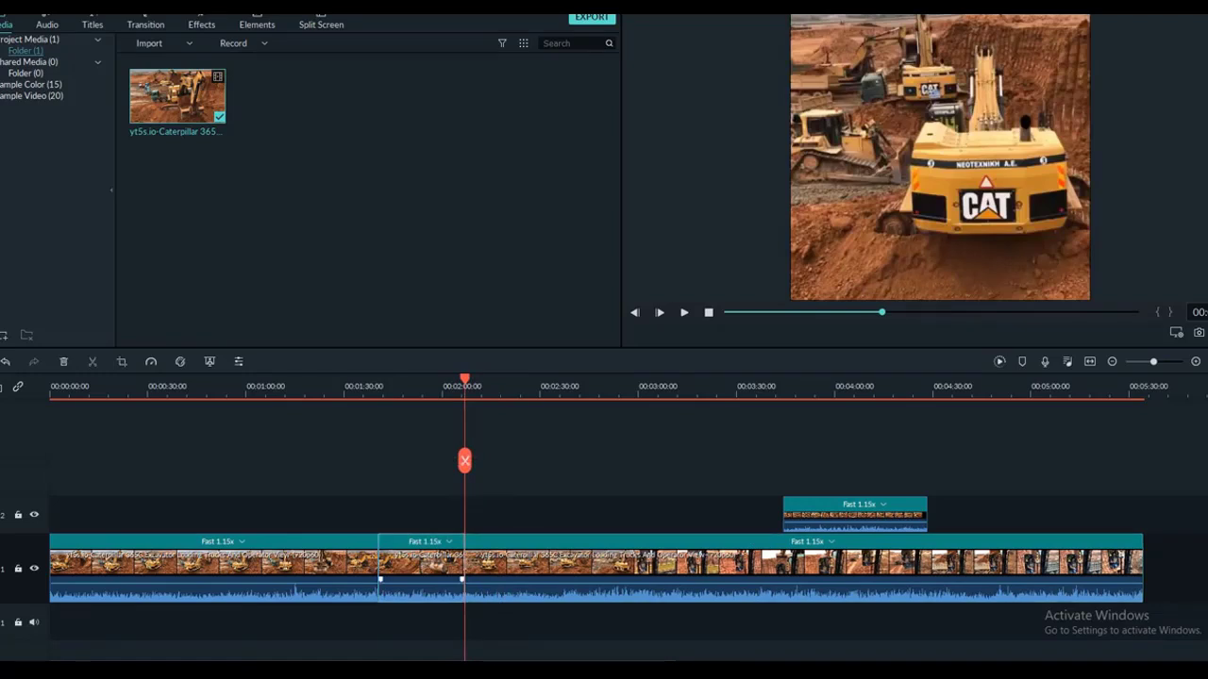
{"action": "right_click", "coordinate": [422, 564]}
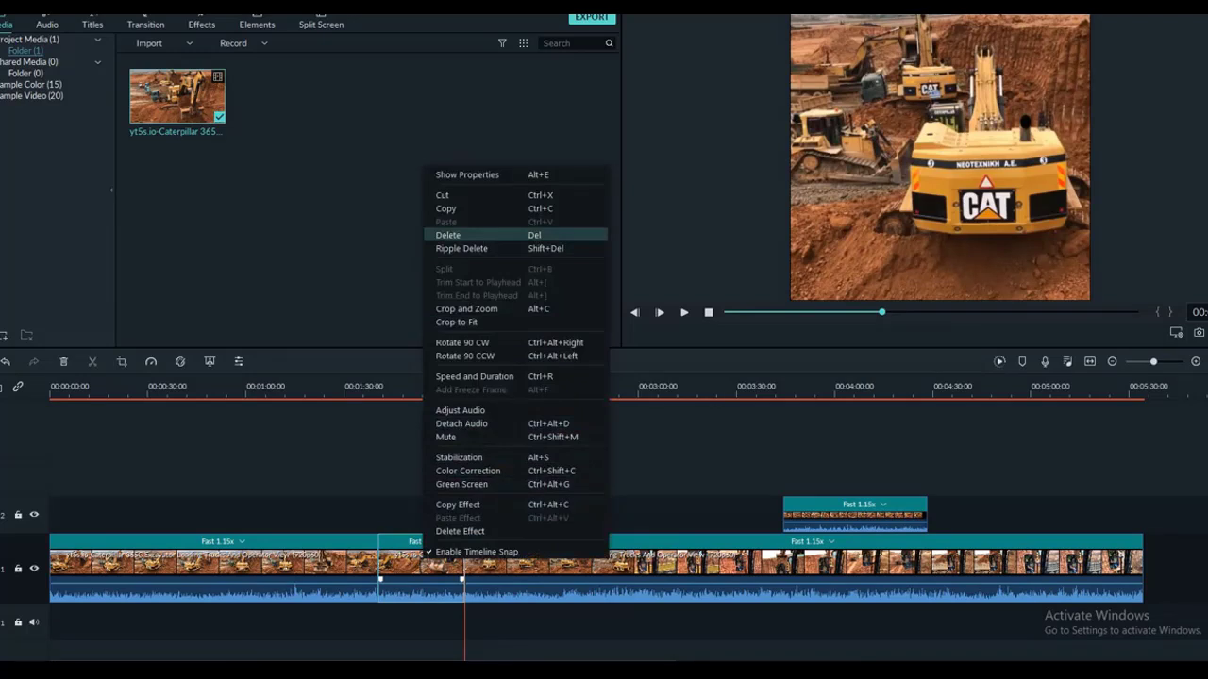
{"action": "left_click", "coordinate": [450, 235]}
Move the video track 2 segment into the gap after the first clip on video track 1 and delete the leftover black fragment behind it.
{"action": "left_click_drag", "start_coordinate": [698, 564], "coordinate": [793, 565]}
{"action": "left_click_drag", "start_coordinate": [768, 514], "coordinate": [442, 566]}
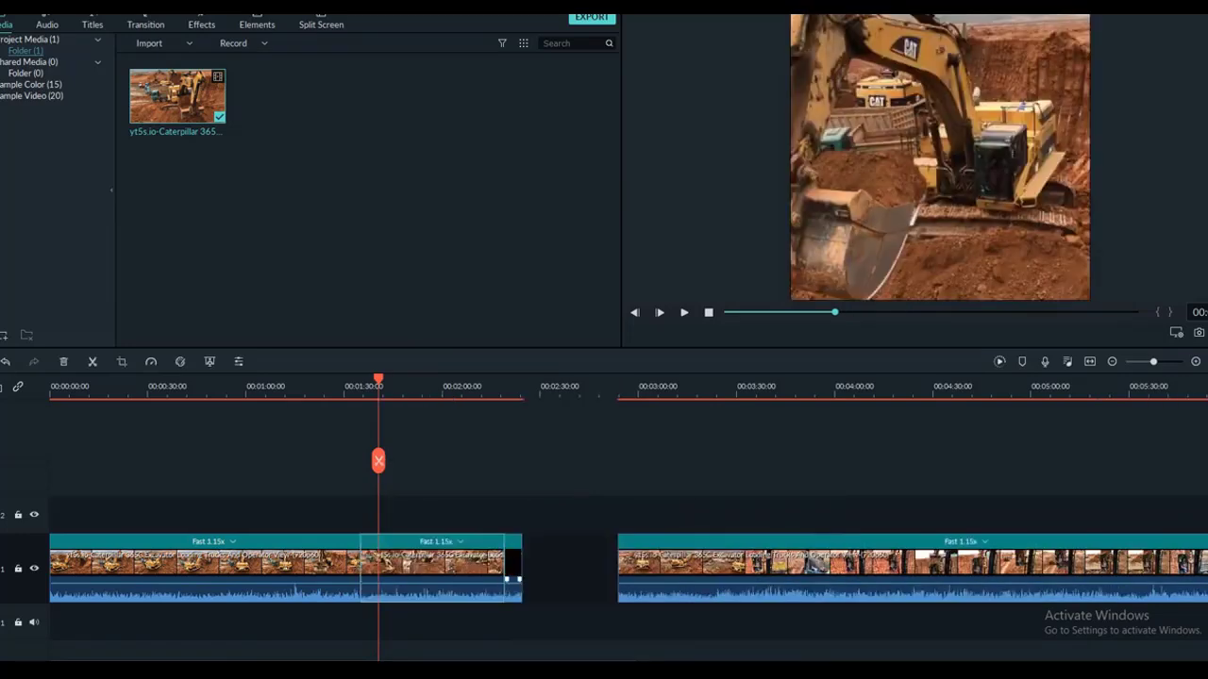
{"action": "right_click", "coordinate": [519, 559]}
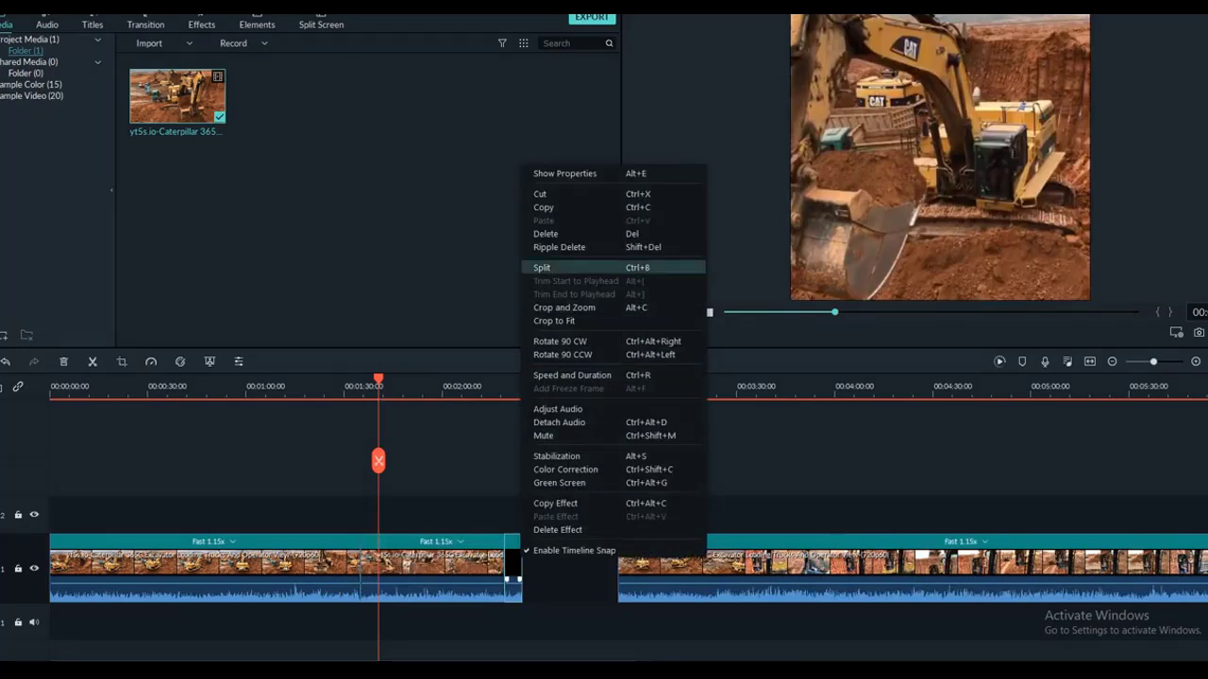
{"action": "left_click", "coordinate": [546, 233]}
Check the join at about 00:01:33 and play the opening seconds of the rearranged sequence.
{"action": "left_click_drag", "start_coordinate": [505, 380], "coordinate": [356, 379]}
{"action": "key", "text": "space"}
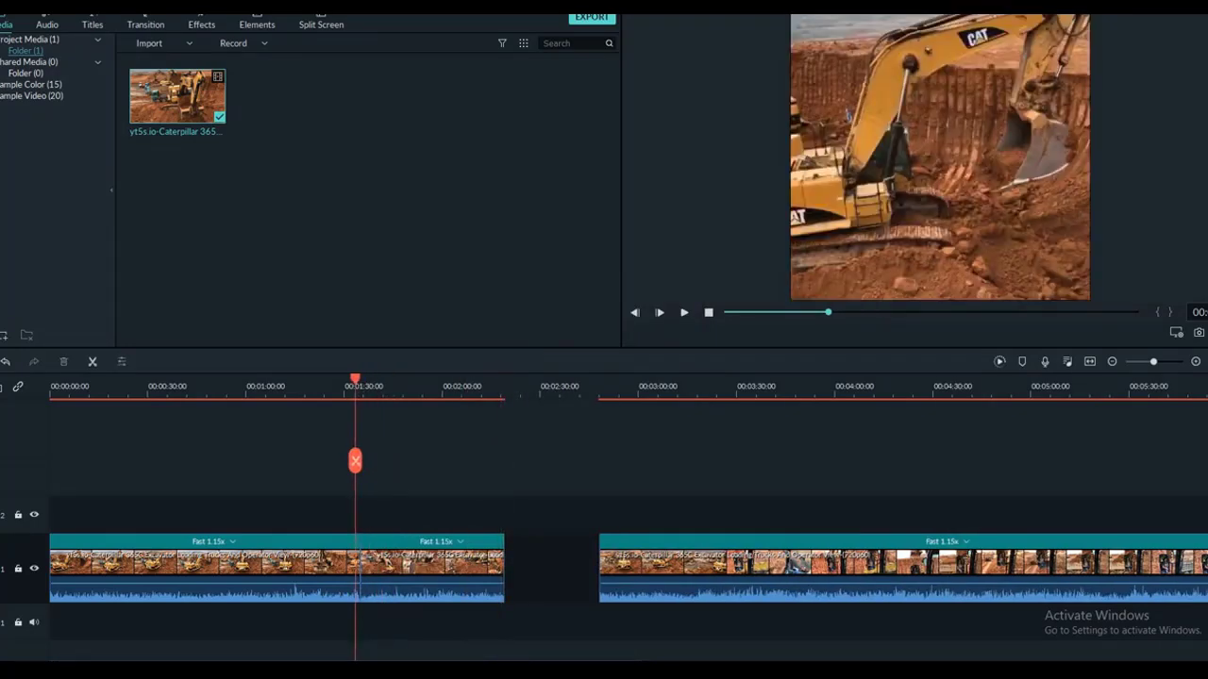
{"action": "left_click_drag", "start_coordinate": [359, 461], "coordinate": [52, 461]}
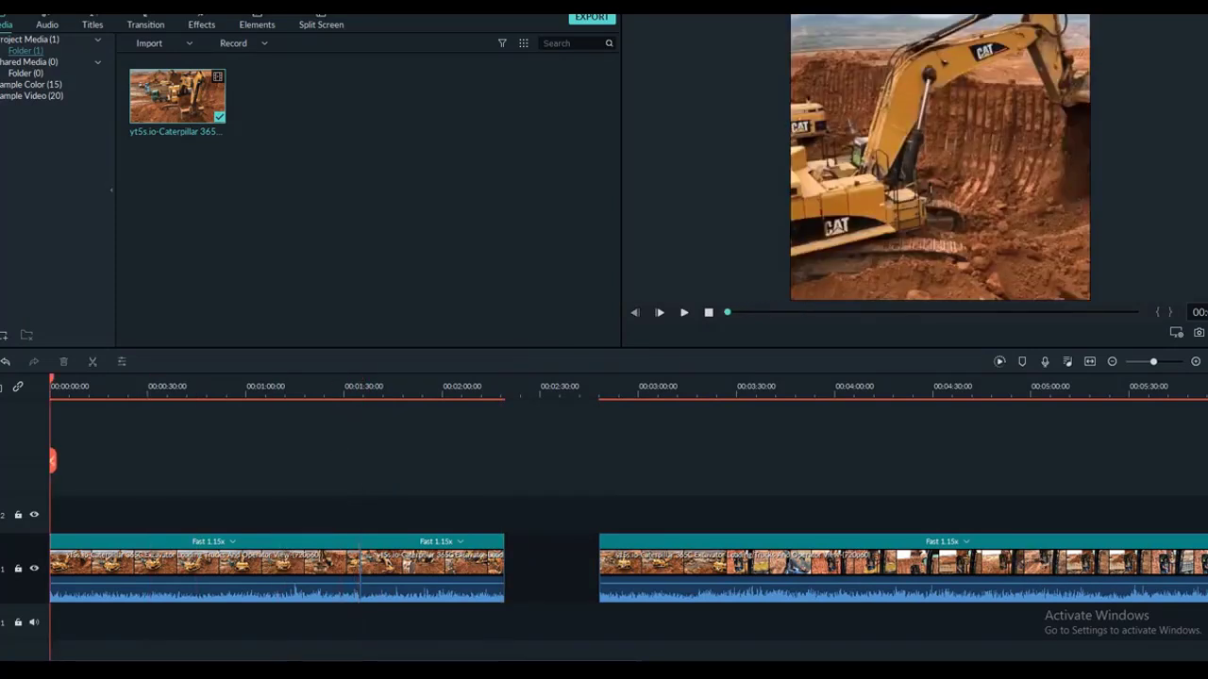
{"action": "key", "text": "space"}
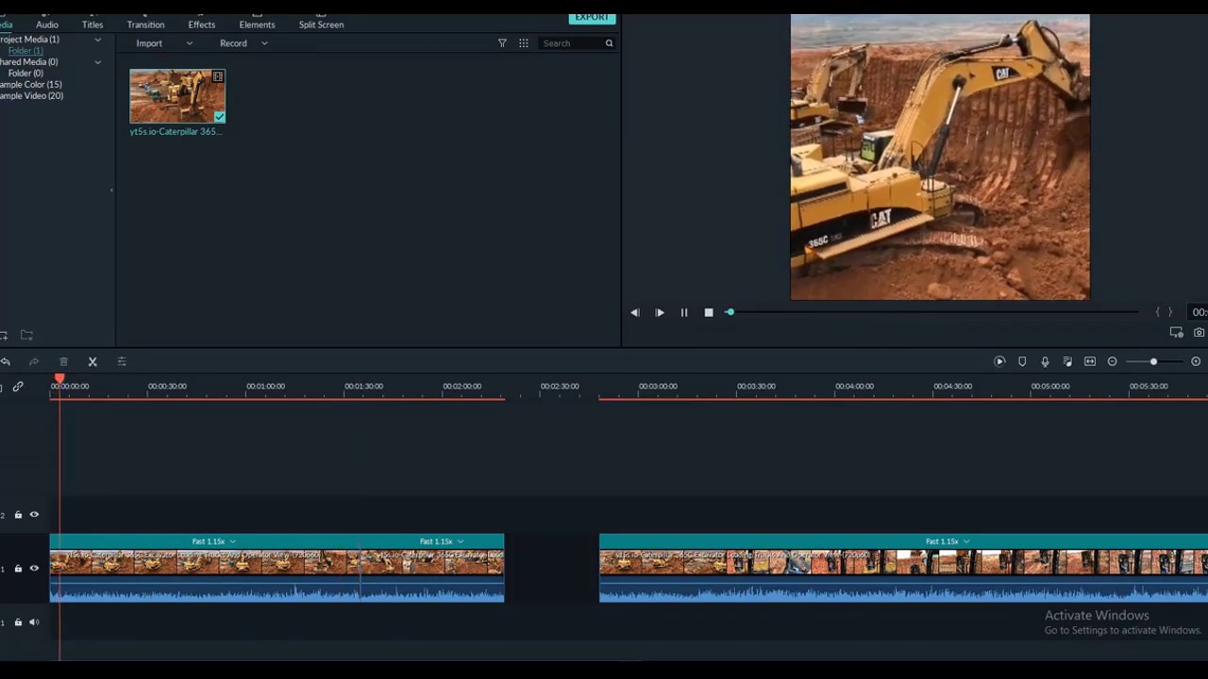
{"action": "key", "text": "space"}
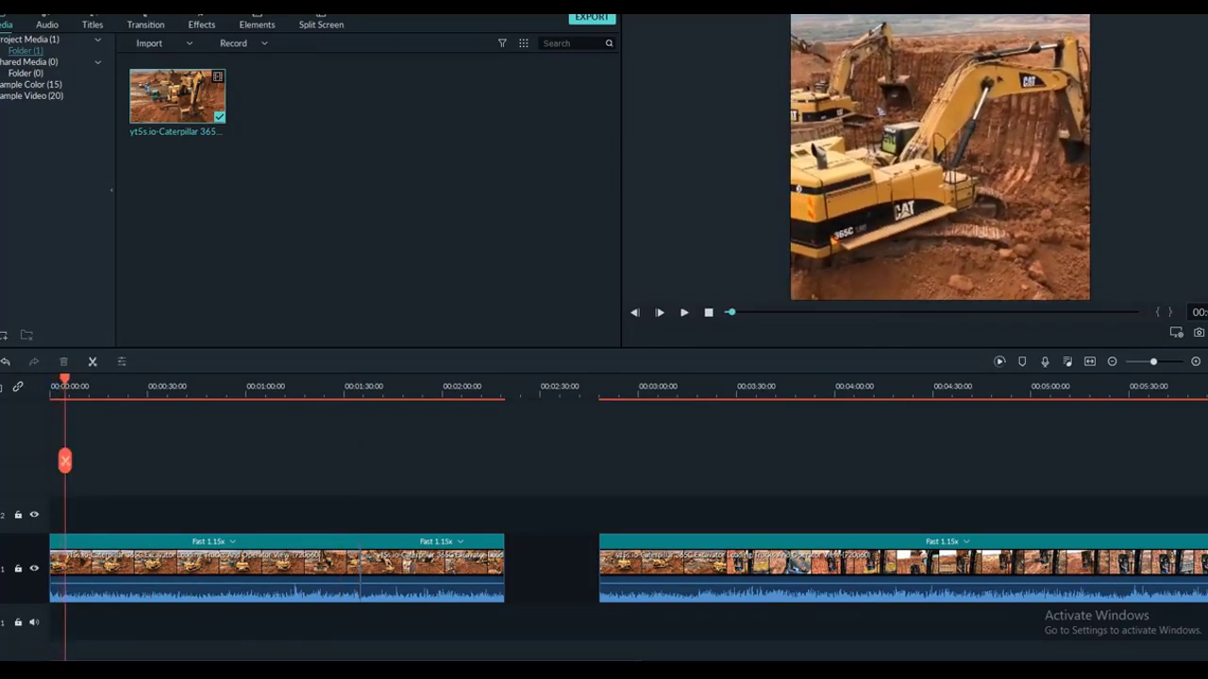
Split the last clip on video track 1 at about 00:03:20, where the cab footage starts, and delete everything after the cut.
{"action": "left_click", "coordinate": [602, 388]}
{"action": "left_click_drag", "start_coordinate": [602, 380], "coordinate": [705, 386]}
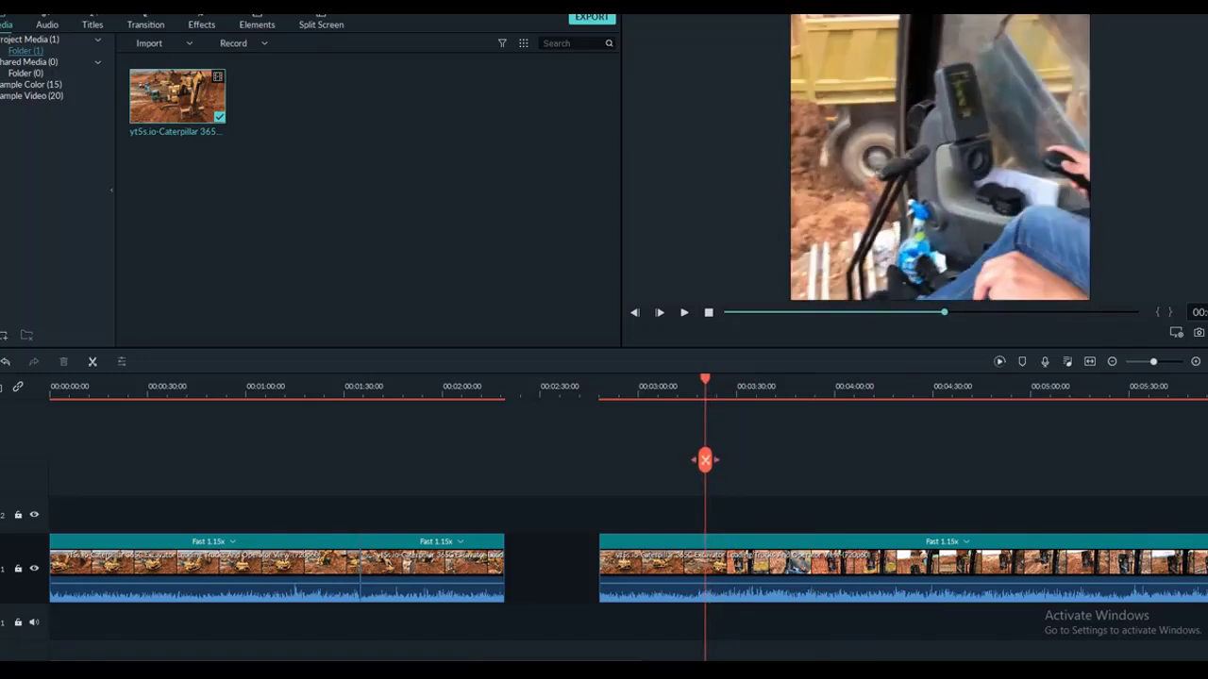
{"action": "left_click", "coordinate": [704, 459]}
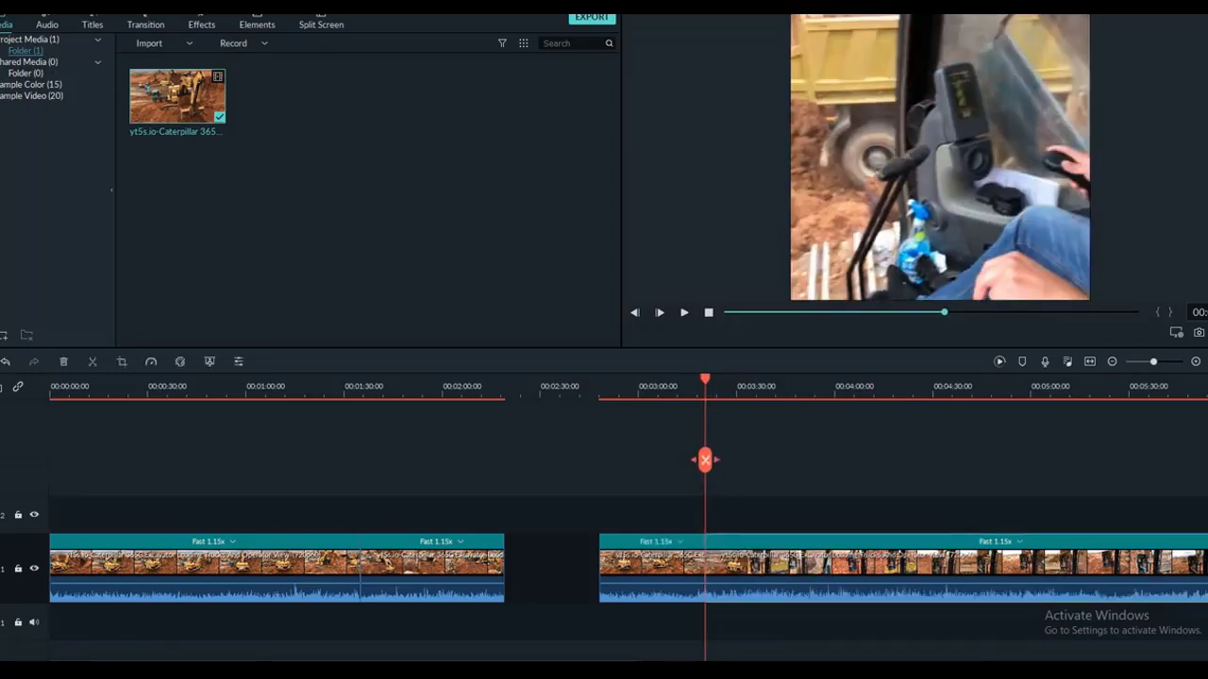
{"action": "key", "text": "space"}
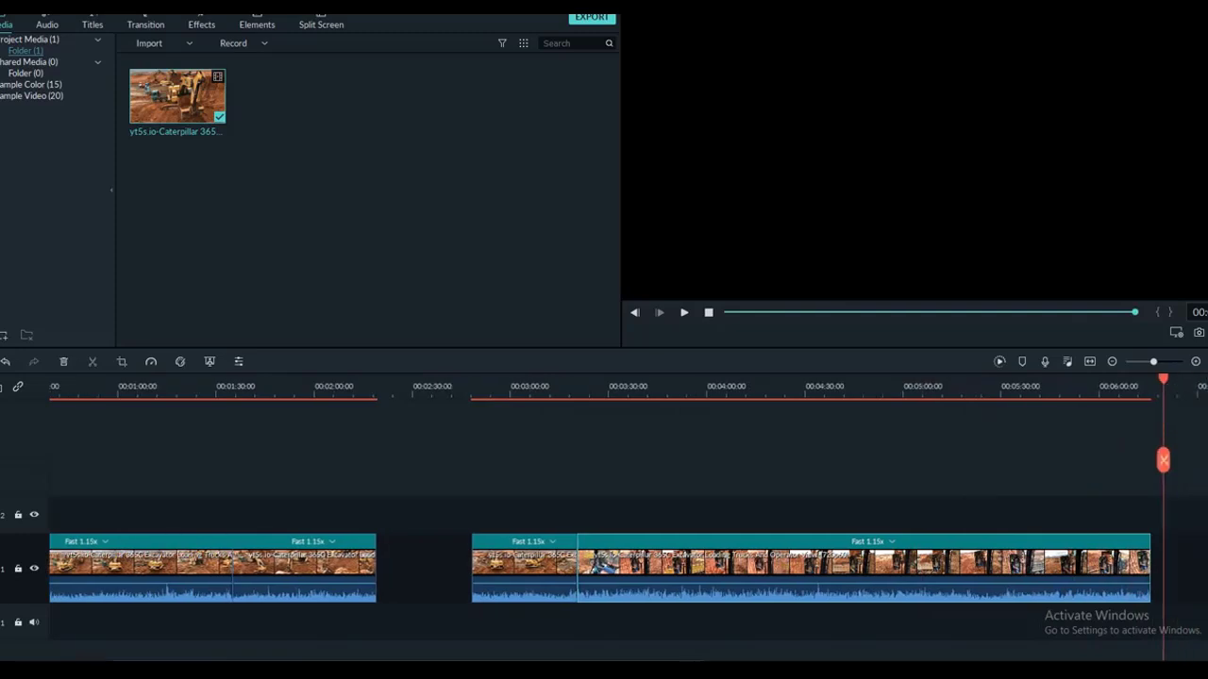
{"action": "left_click_drag", "start_coordinate": [1164, 379], "coordinate": [616, 380]}
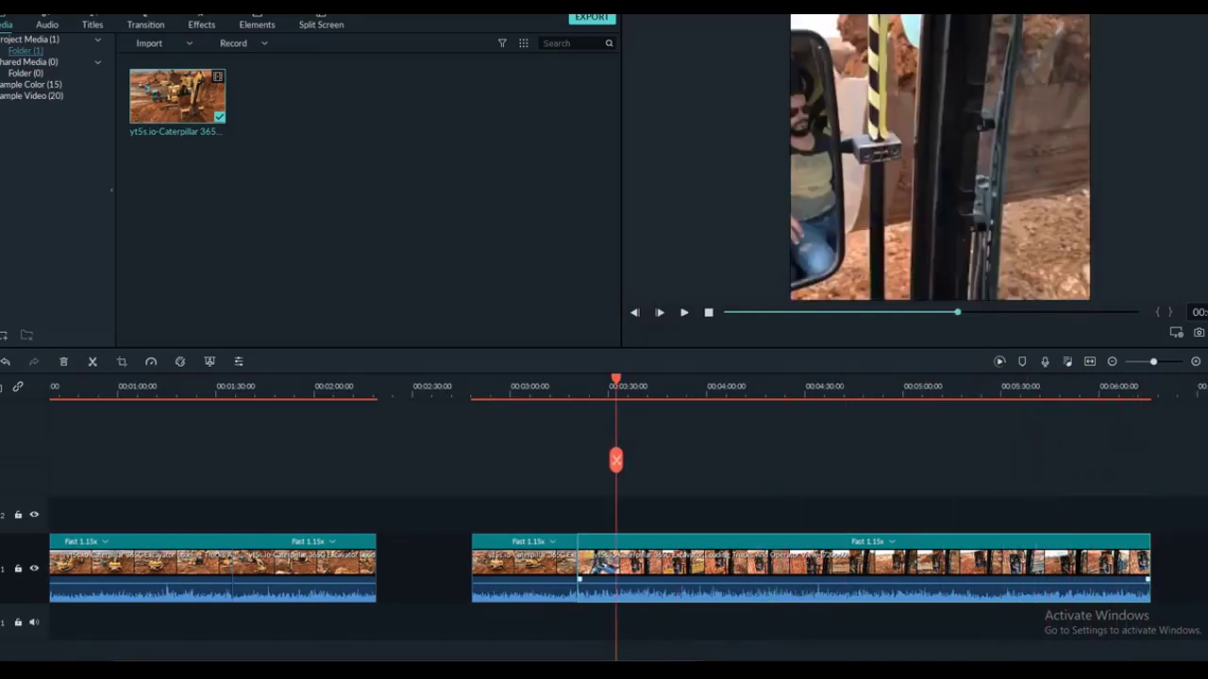
{"action": "right_click", "coordinate": [797, 566]}
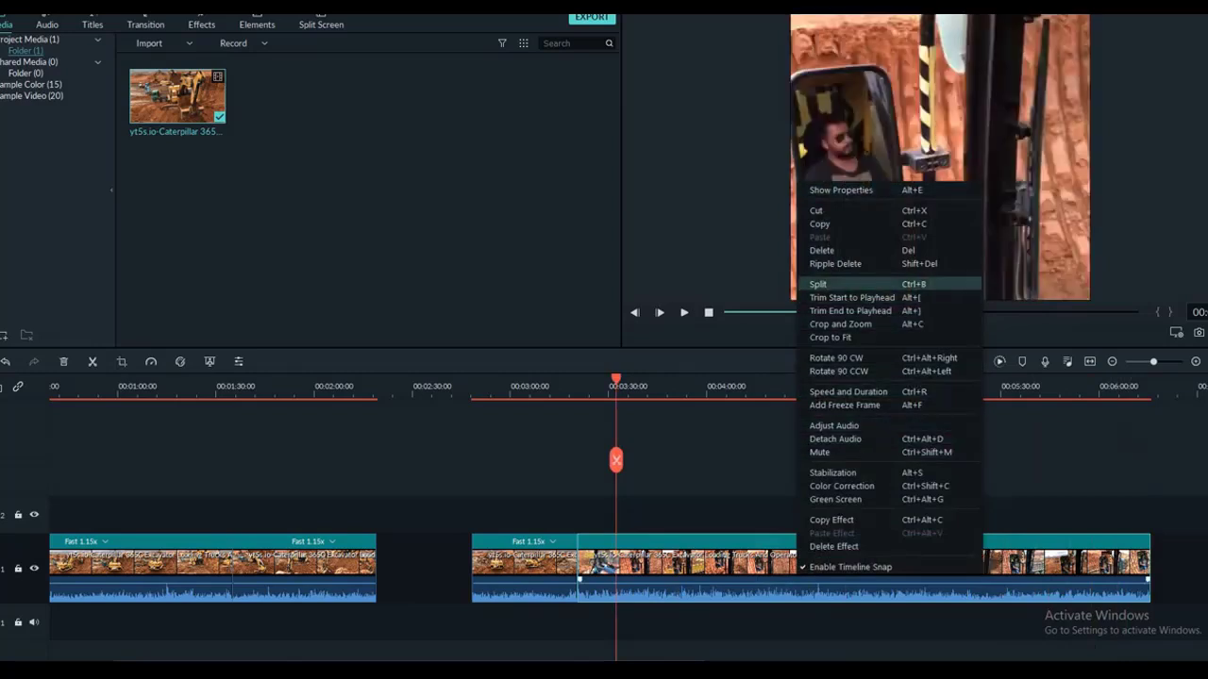
{"action": "left_click", "coordinate": [822, 250]}
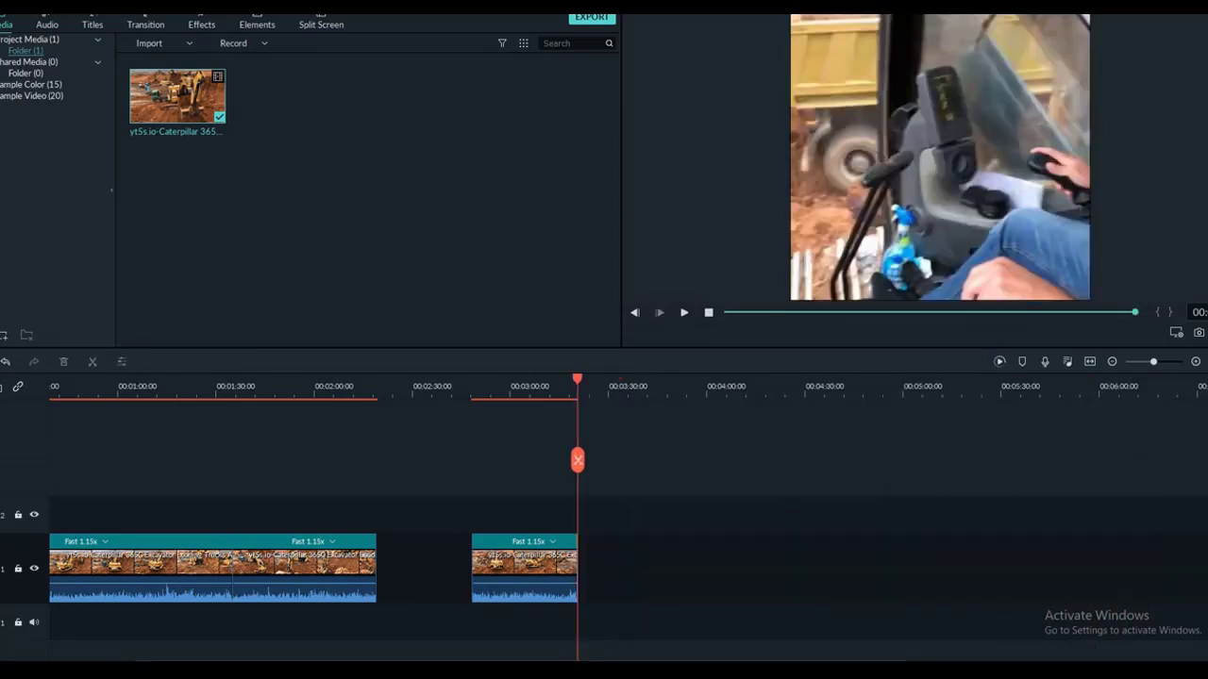
Close the gap by moving the last segment against the preceding clip on video track 1, and play the joined sequence.
{"action": "left_click_drag", "start_coordinate": [525, 569], "coordinate": [429, 568]}
{"action": "left_click_drag", "start_coordinate": [577, 380], "coordinate": [462, 379]}
{"action": "key", "text": "Home"}
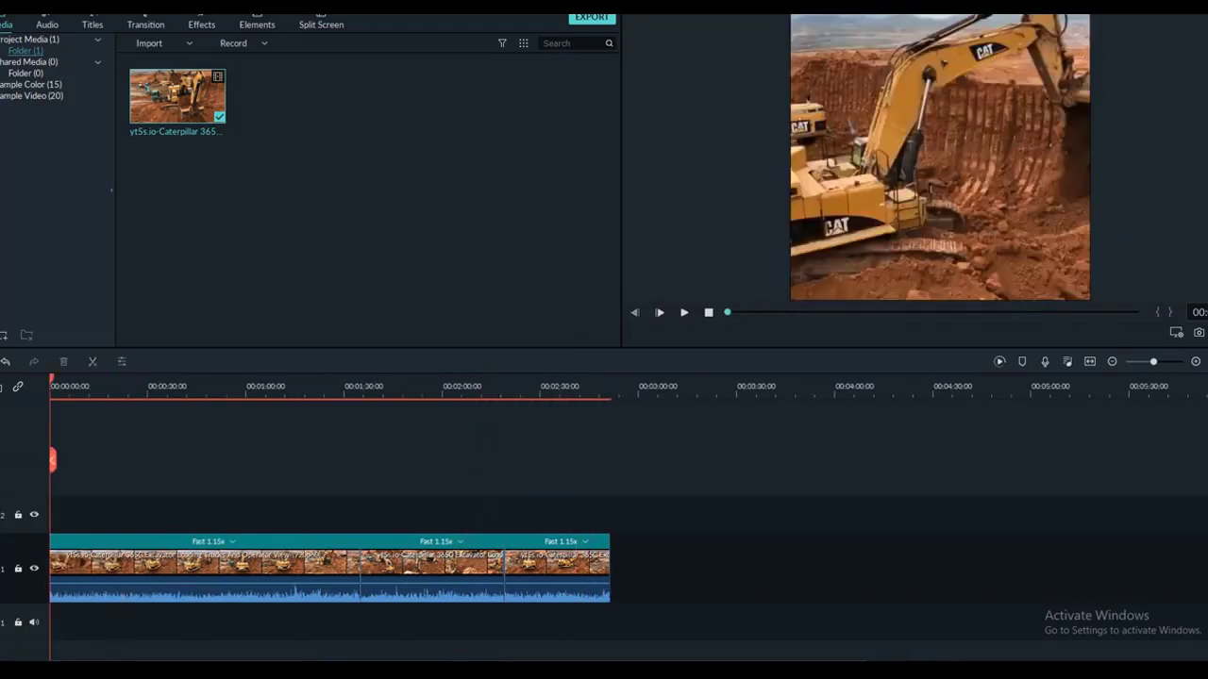
{"action": "key", "text": "space"}
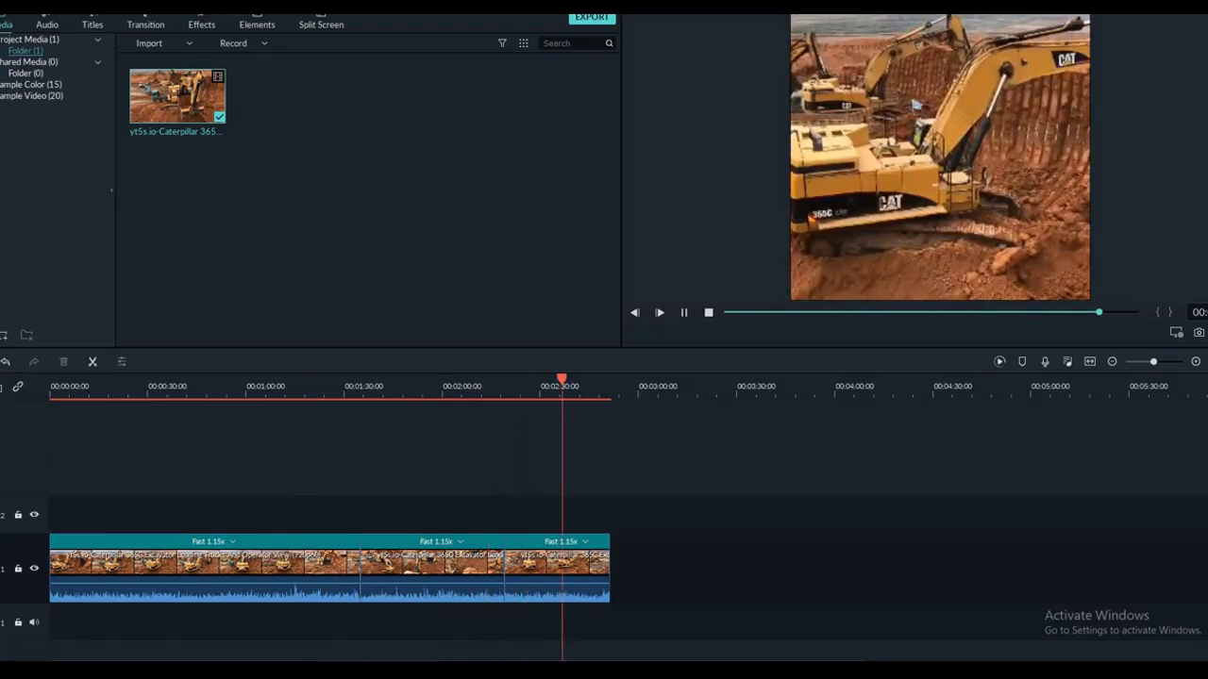
{"action": "key", "text": "space"}
Split the last clip at about 00:02:47, just before the remaining cab footage, and delete the end piece.
{"action": "scroll", "coordinate": [607, 528], "scroll_direction": "up", "scroll_amount": 5}
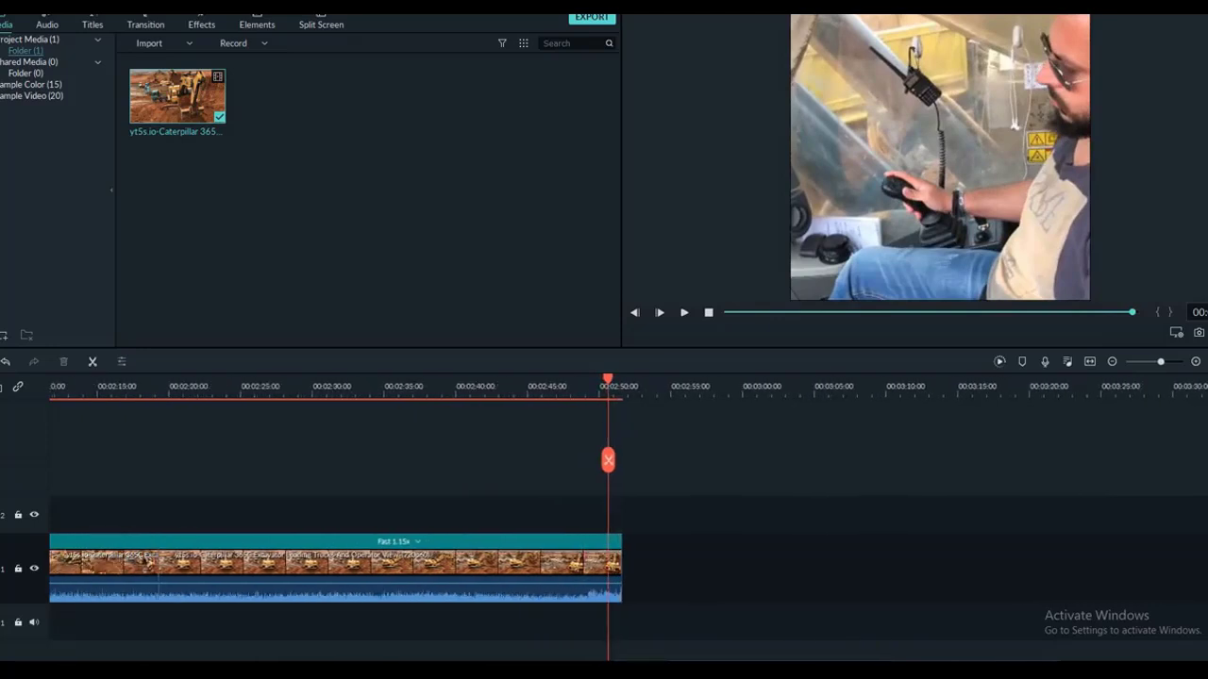
{"action": "mouse_move", "coordinate": [608, 379]}
{"action": "left_mouse_down"}
{"action": "mouse_move", "coordinate": [569, 379]}
{"action": "mouse_move", "coordinate": [617, 379]}
{"action": "left_mouse_up"}
{"action": "key", "text": "Left"}
{"action": "key", "text": "Left"}
{"action": "key", "text": "Left"}
{"action": "key", "text": "Left"}
{"action": "key", "text": "Left"}
{"action": "key", "text": "Left"}
{"action": "key", "text": "Left"}
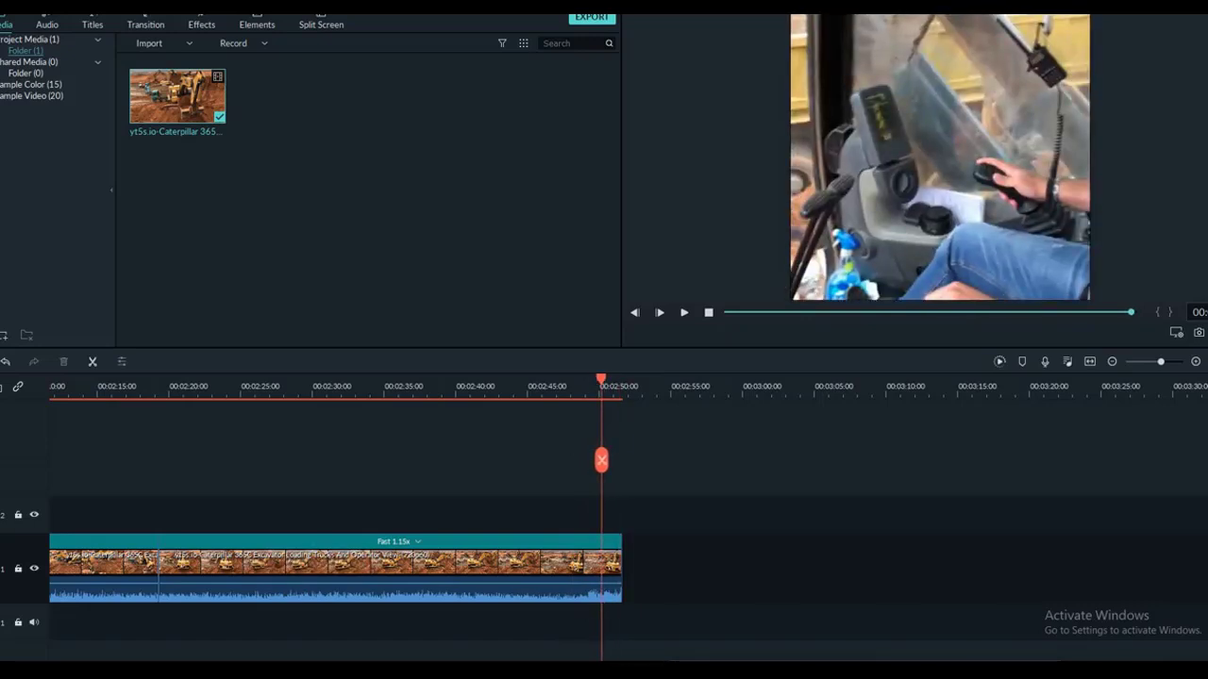
{"action": "key", "text": "Left"}
{"action": "key", "text": "Left"}
{"action": "key", "text": "Left"}
{"action": "key", "text": "Left"}
{"action": "key", "text": "Left"}
{"action": "key", "text": "Left"}
{"action": "key", "text": "Left"}
{"action": "key", "text": "Left"}
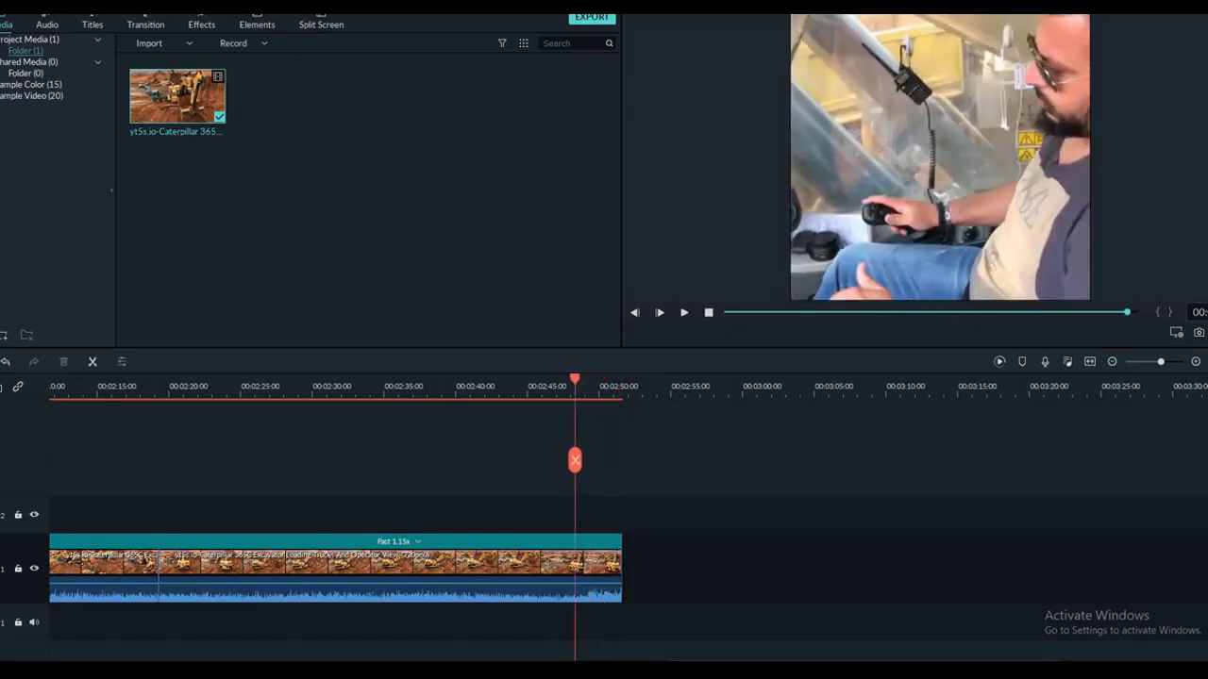
{"action": "key", "text": "Left"}
{"action": "key", "text": "ctrl+b"}
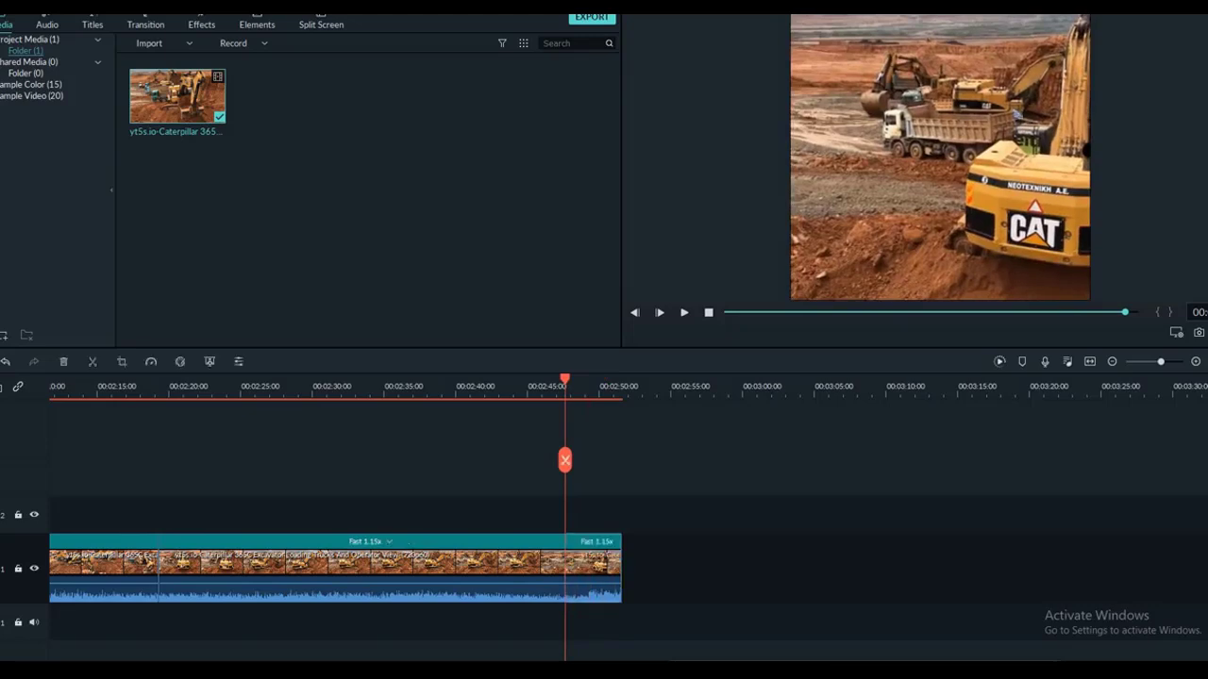
{"action": "key", "text": "Delete"}
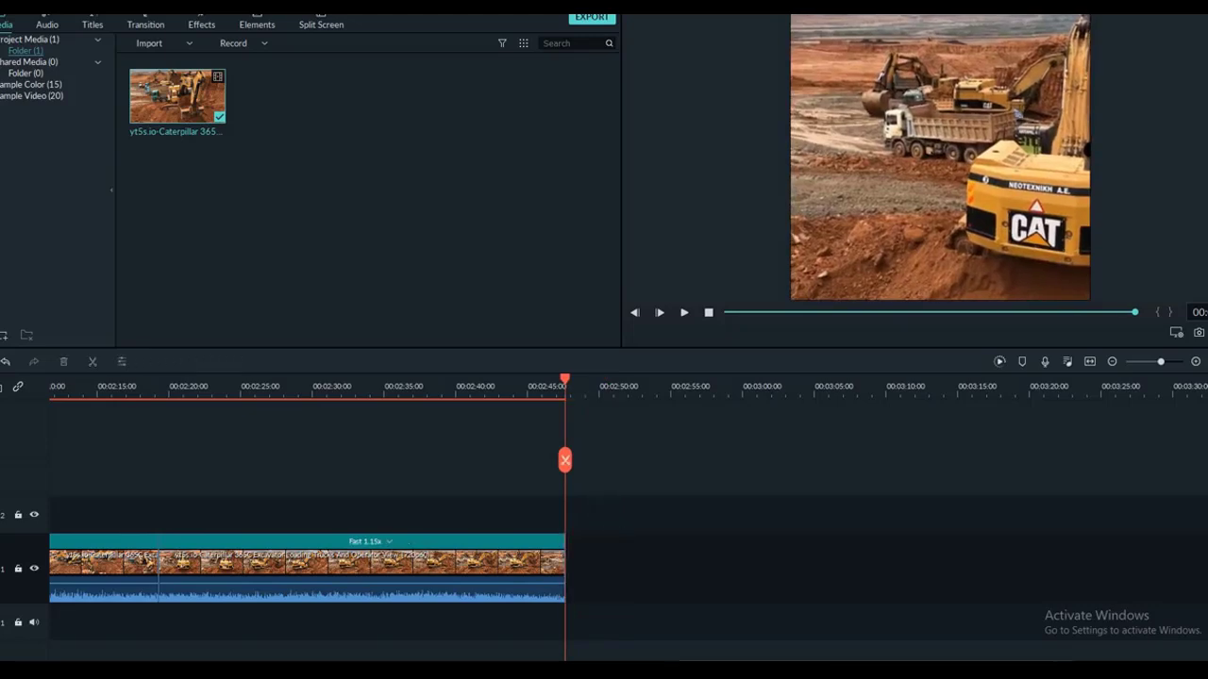
Add the Beautifu Memories filter to video track 2 across the full length of the sequence and return the playhead to the start.
{"action": "key", "text": "ctrl+minus"}
{"action": "key", "text": "ctrl+minus"}
{"action": "key", "text": "ctrl+minus"}
{"action": "key", "text": "ctrl+minus"}
{"action": "key", "text": "ctrl+minus"}
{"action": "key", "text": "ctrl+minus"}
{"action": "key", "text": "ctrl+minus"}
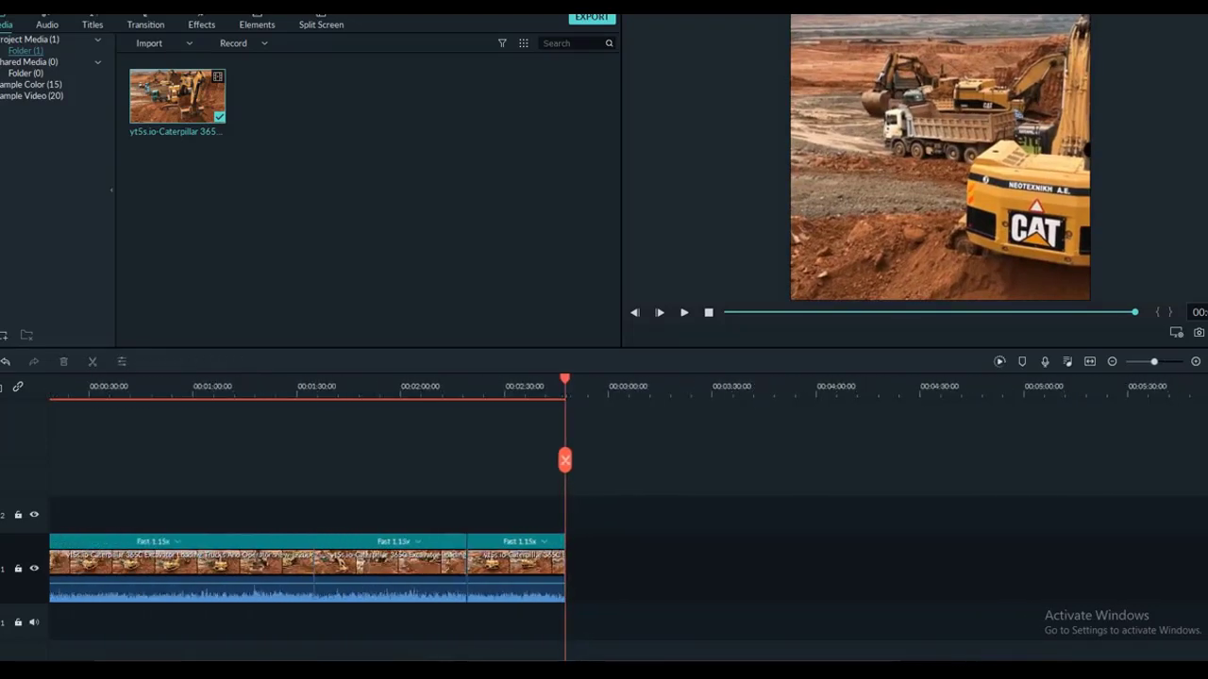
{"action": "key", "text": "Home"}
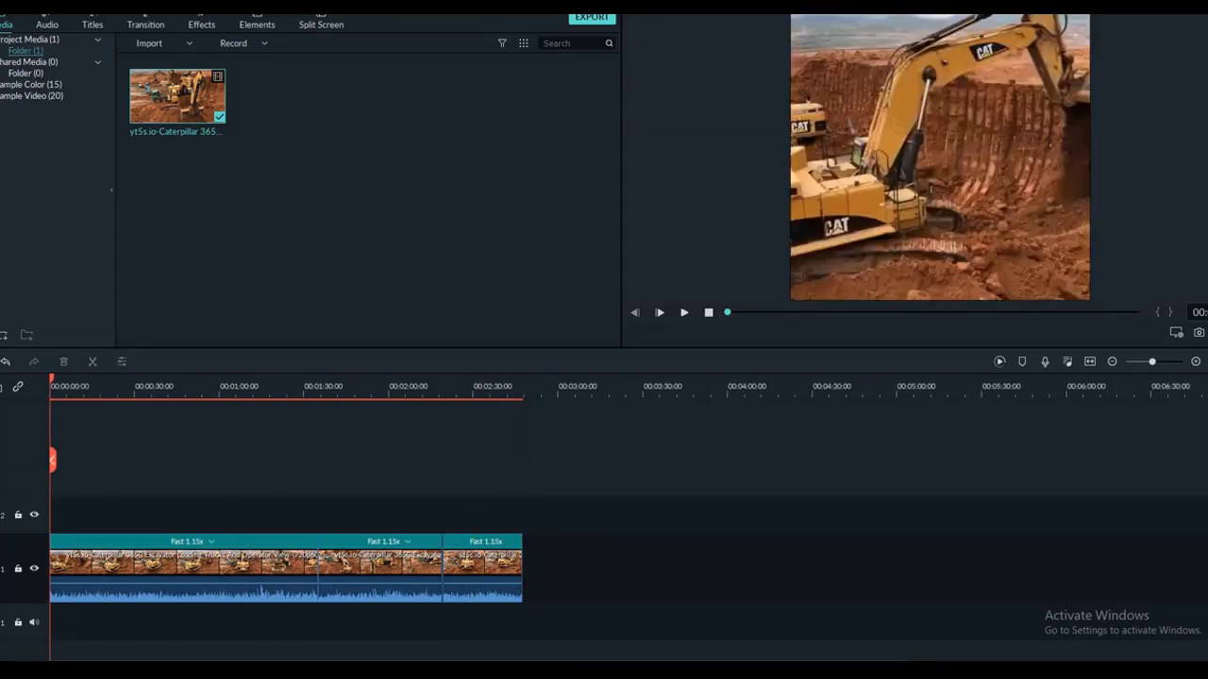
{"action": "left_click", "coordinate": [201, 25]}
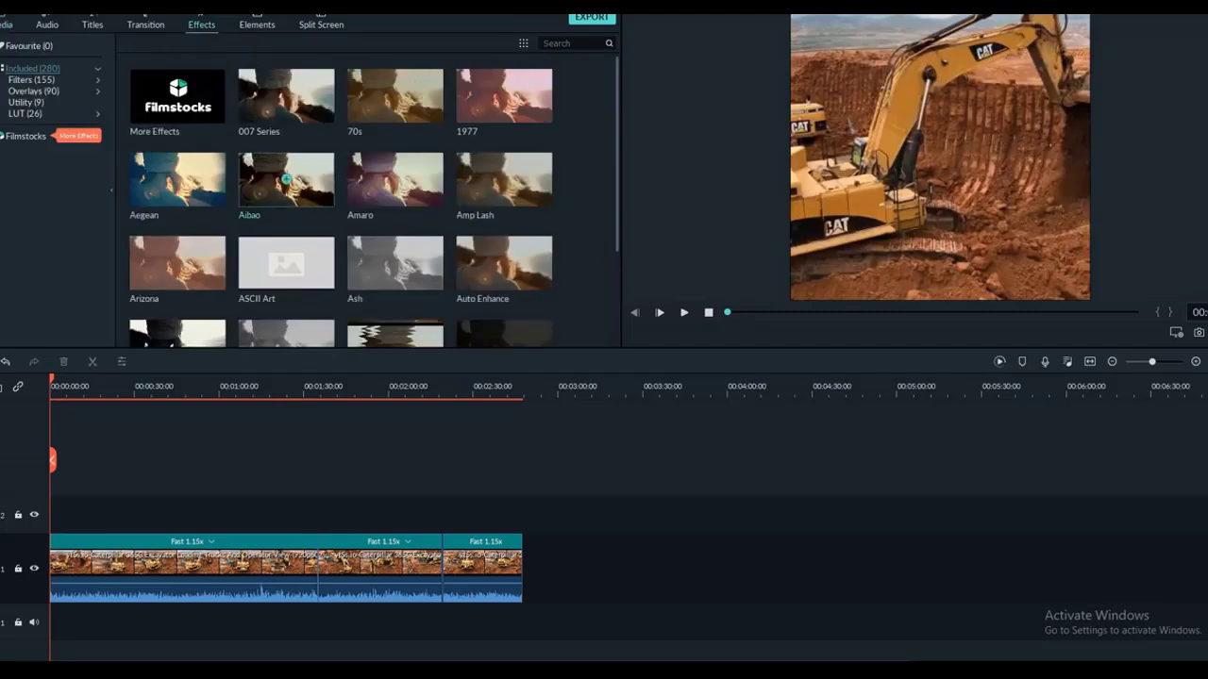
{"action": "scroll", "coordinate": [374, 202], "scroll_direction": "down", "scroll_amount": 3}
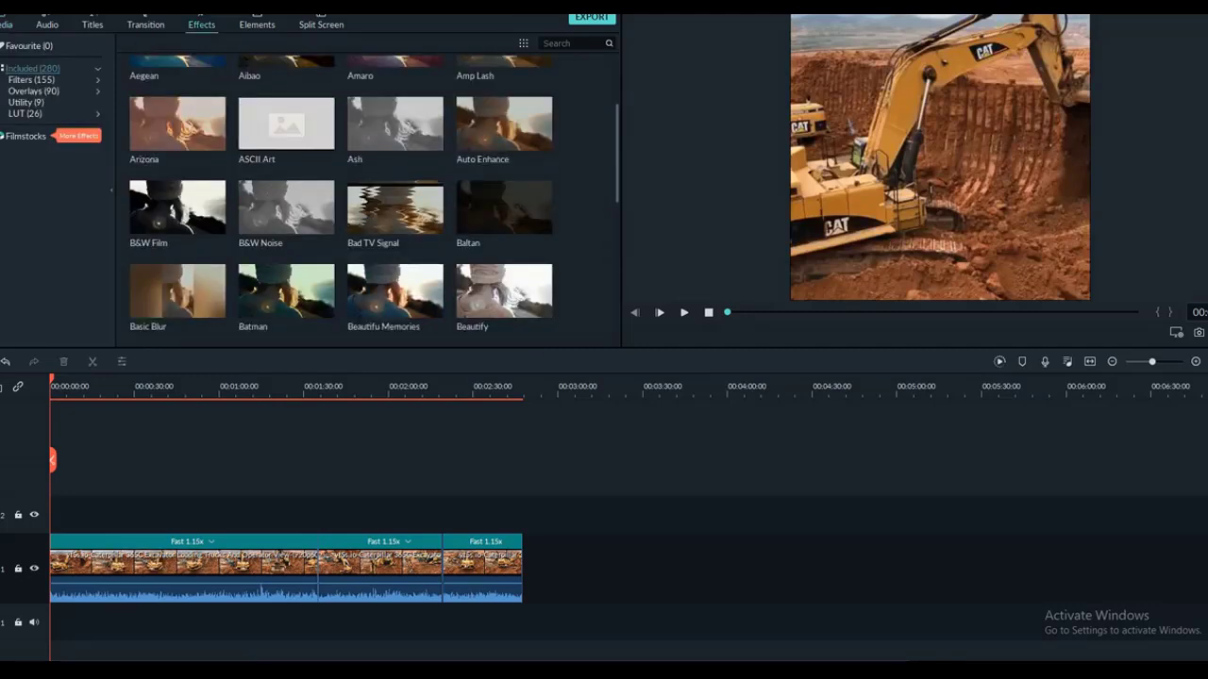
{"action": "left_click_drag", "start_coordinate": [395, 291], "coordinate": [521, 514]}
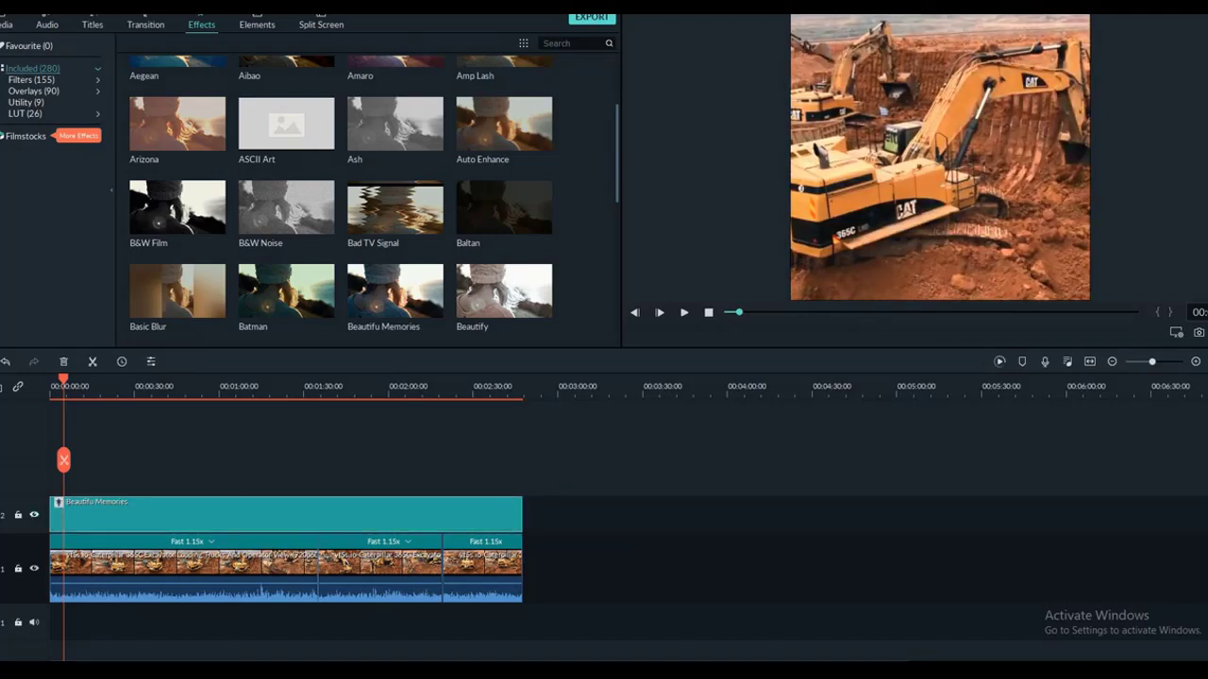
{"action": "left_click", "coordinate": [572, 455]}
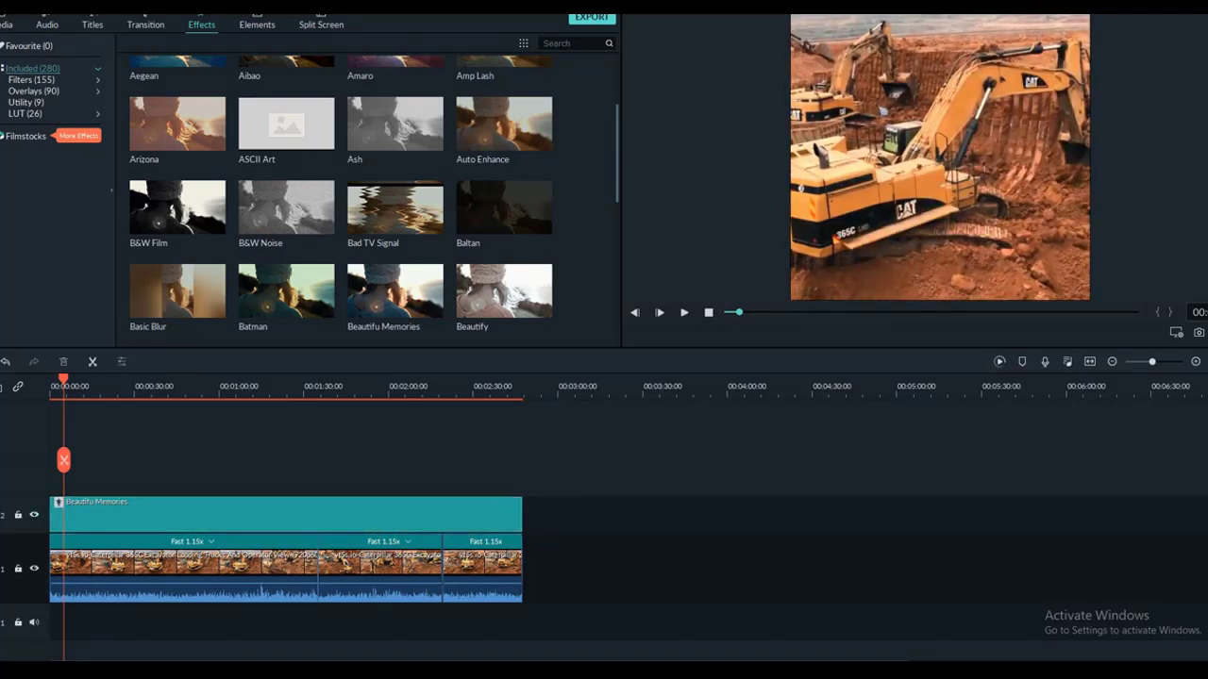
{"action": "mouse_move", "coordinate": [63, 460]}
{"action": "left_mouse_down"}
{"action": "mouse_move", "coordinate": [50, 459]}
{"action": "mouse_move", "coordinate": [522, 460]}
{"action": "mouse_move", "coordinate": [50, 459]}
{"action": "left_mouse_up"}
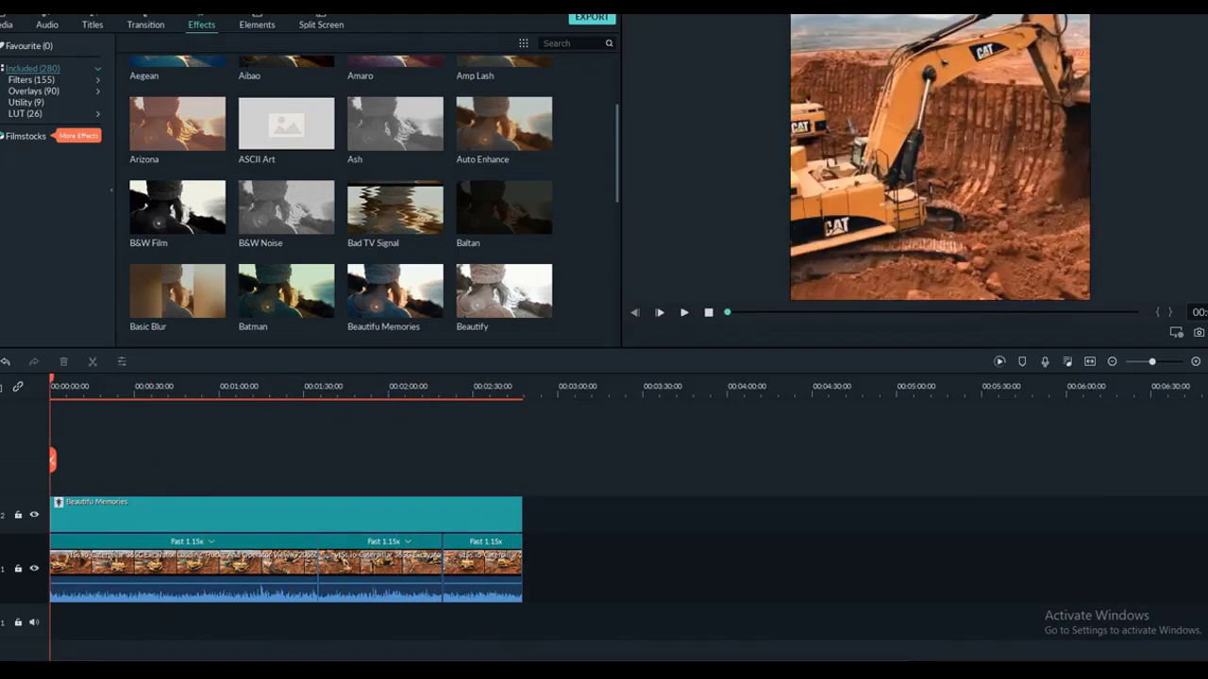
Set the quality of the local MP4 export to Good and accept the settings.
{"action": "left_click", "coordinate": [592, 17]}
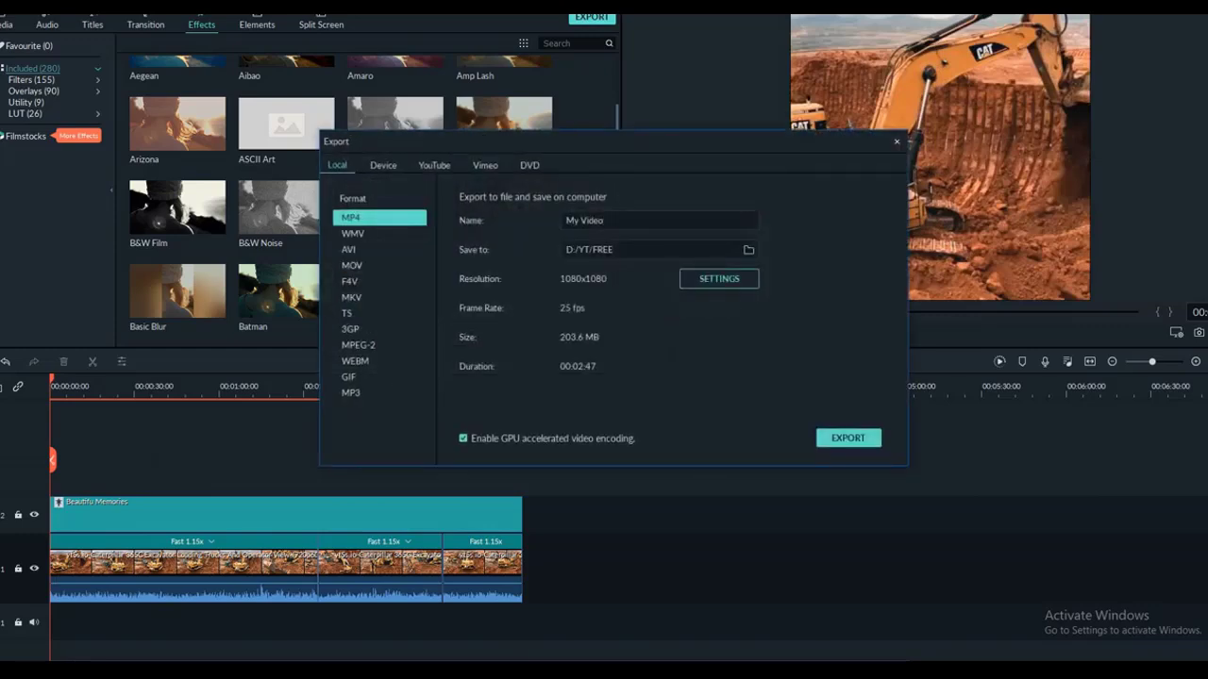
{"action": "left_click", "coordinate": [719, 279]}
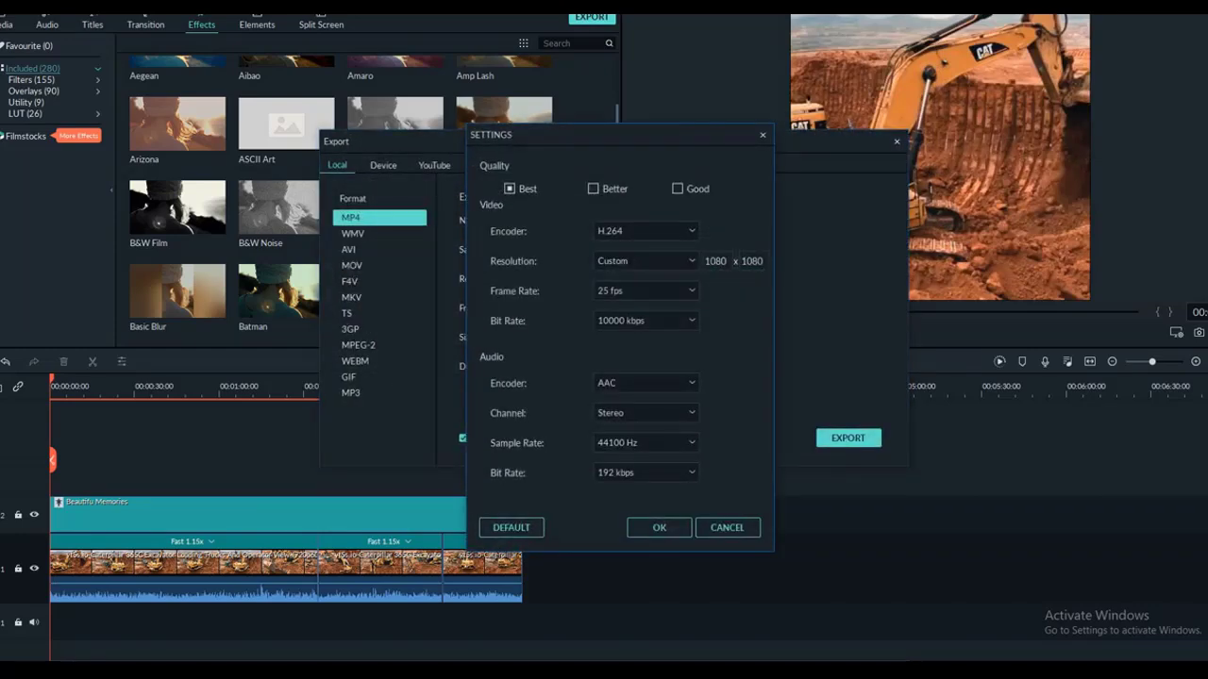
{"action": "left_click", "coordinate": [678, 189]}
{"action": "left_click", "coordinate": [593, 189]}
{"action": "left_click", "coordinate": [677, 189]}
{"action": "left_click", "coordinate": [658, 527]}
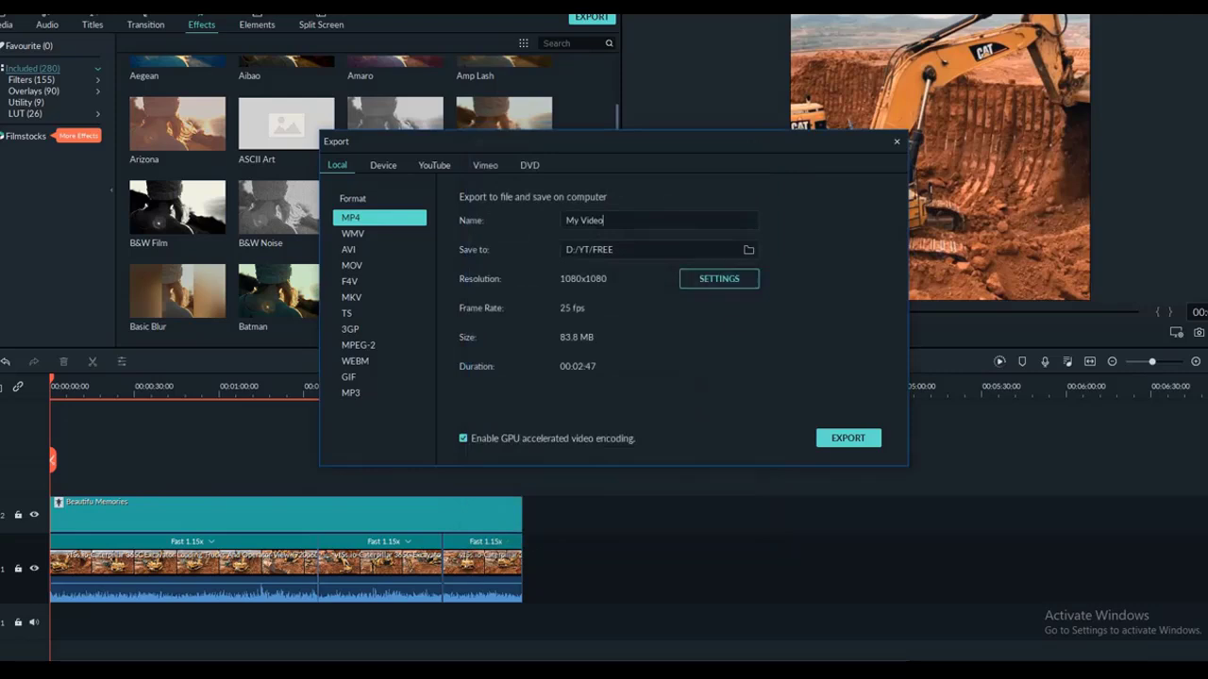
Set the frame rate in the export settings to 30 fps.
{"action": "left_click", "coordinate": [719, 279]}
{"action": "left_click", "coordinate": [647, 291]}
{"action": "left_click", "coordinate": [633, 360]}
{"action": "left_click", "coordinate": [647, 291]}
{"action": "left_click", "coordinate": [610, 372]}
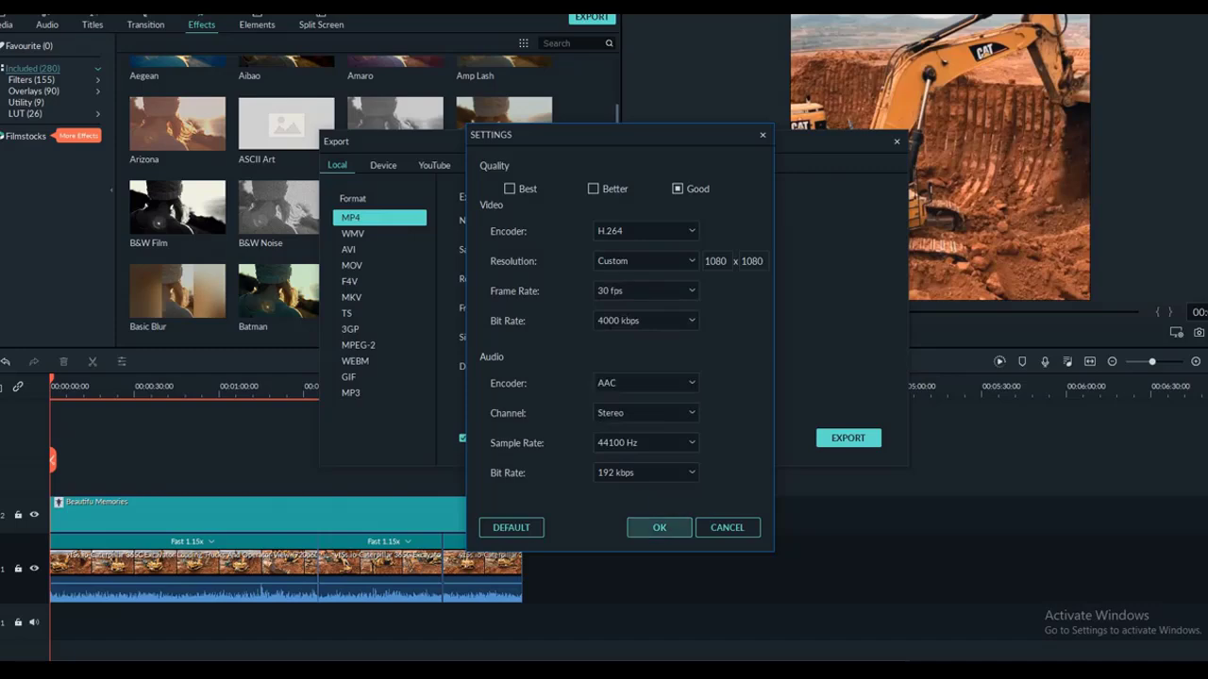
Accept the export settings and set the save location of the MP4 to E:/Download.
{"action": "left_click", "coordinate": [659, 528]}
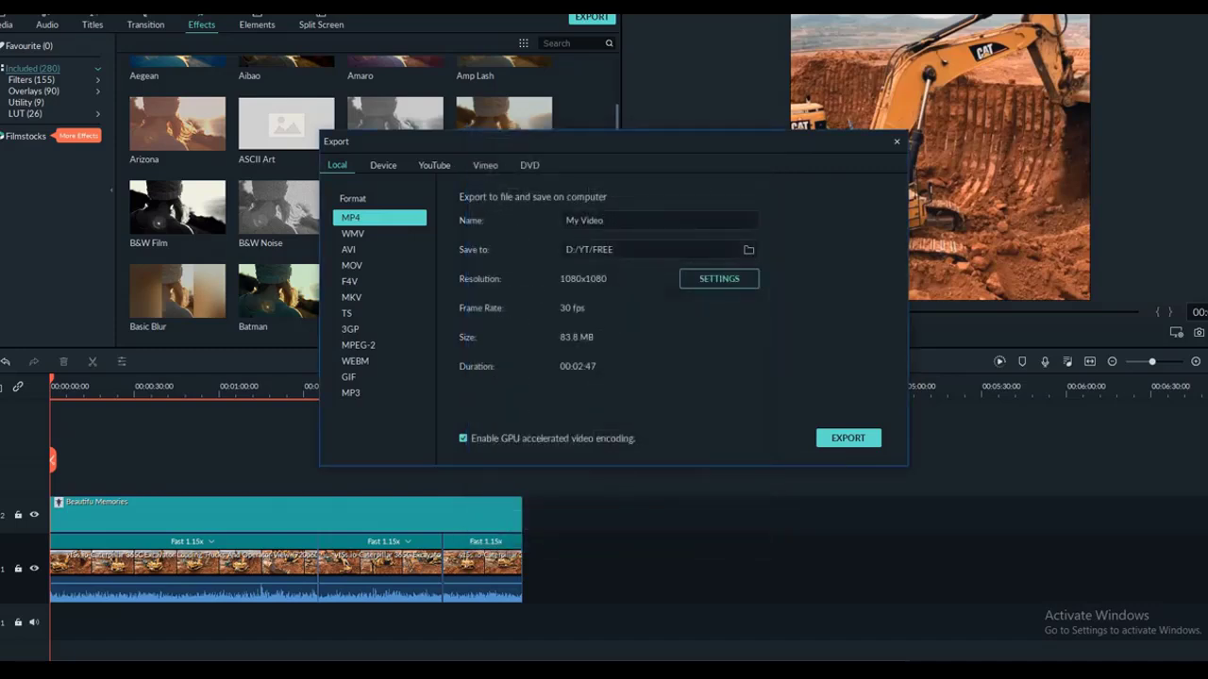
{"action": "left_click", "coordinate": [748, 250]}
{"action": "left_click", "coordinate": [377, 249]}
{"action": "left_click", "coordinate": [885, 564]}
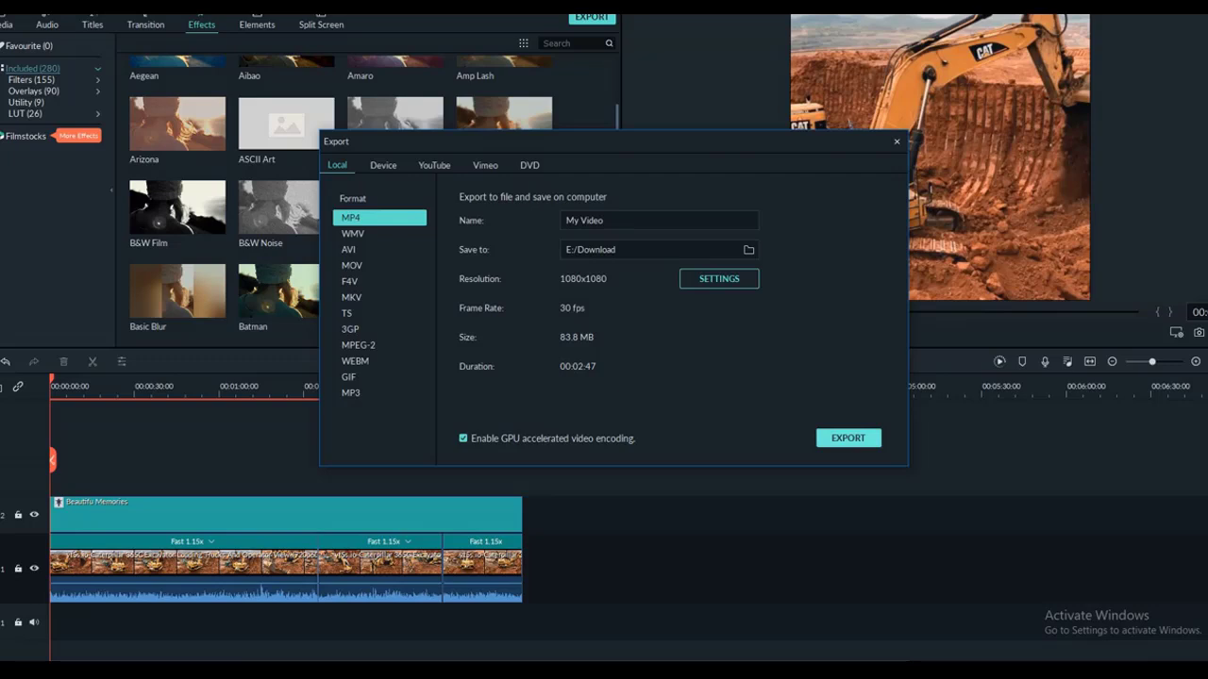
Export the sequence as My Video.mp4 and close the export windows once rendering is done.
{"action": "left_click", "coordinate": [848, 438]}
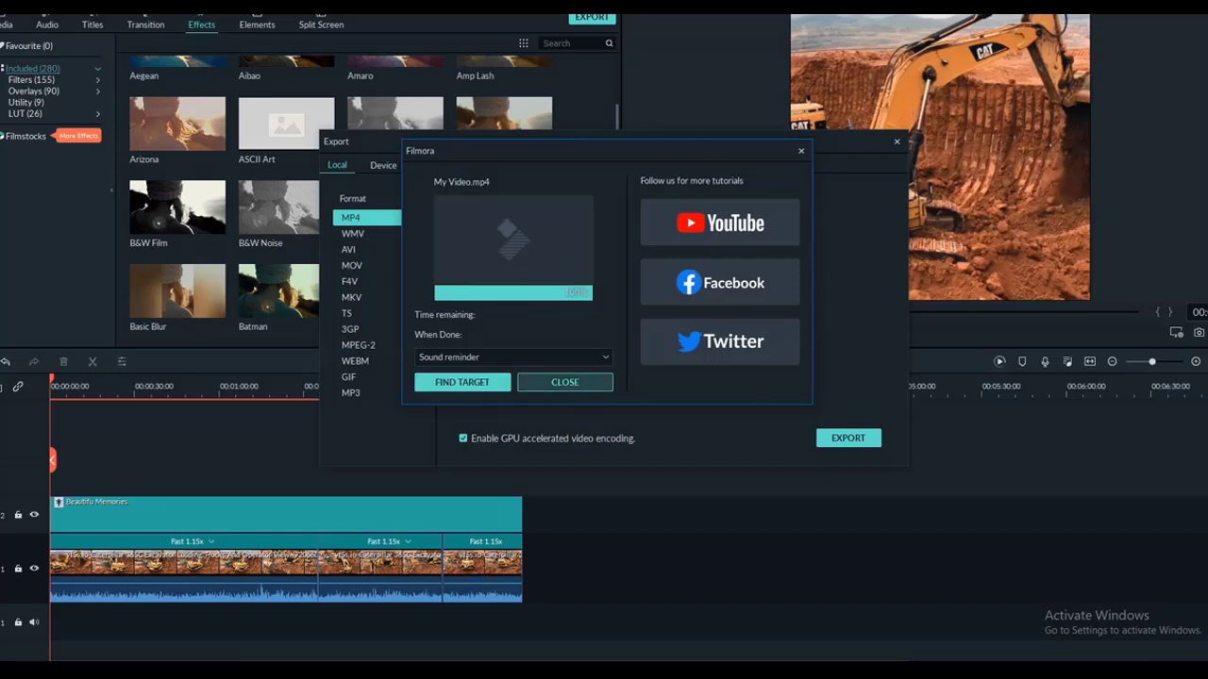
{"action": "left_click", "coordinate": [564, 382]}
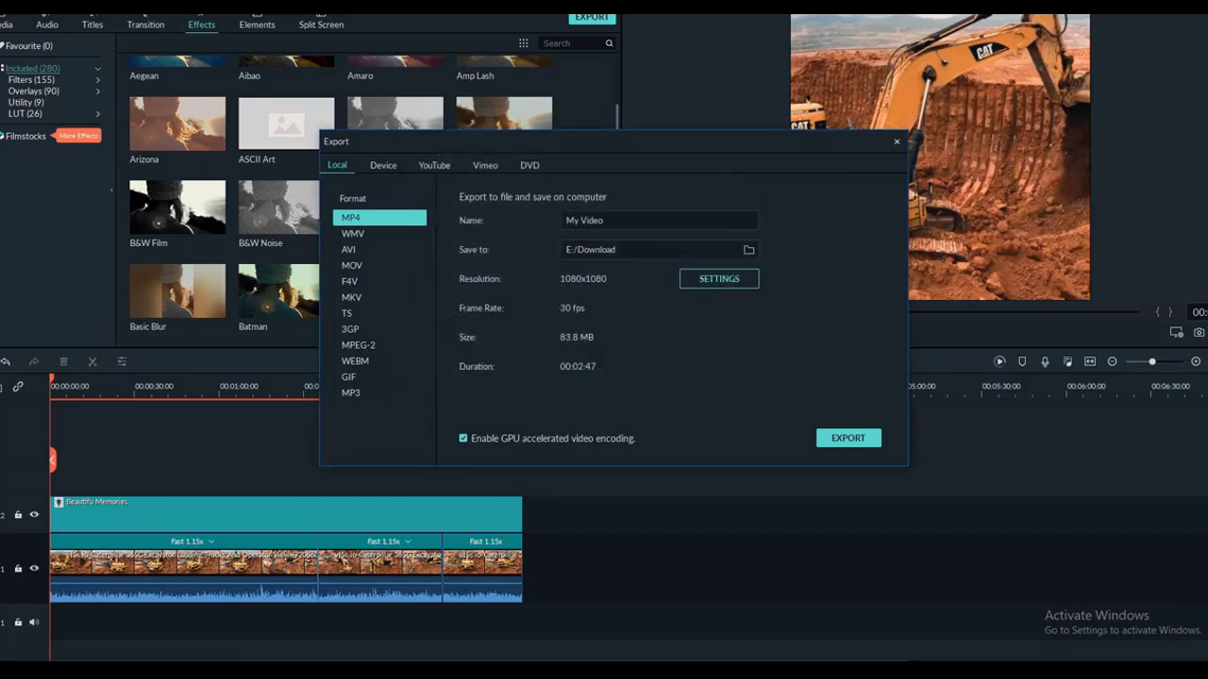
{"action": "key", "text": "Escape"}
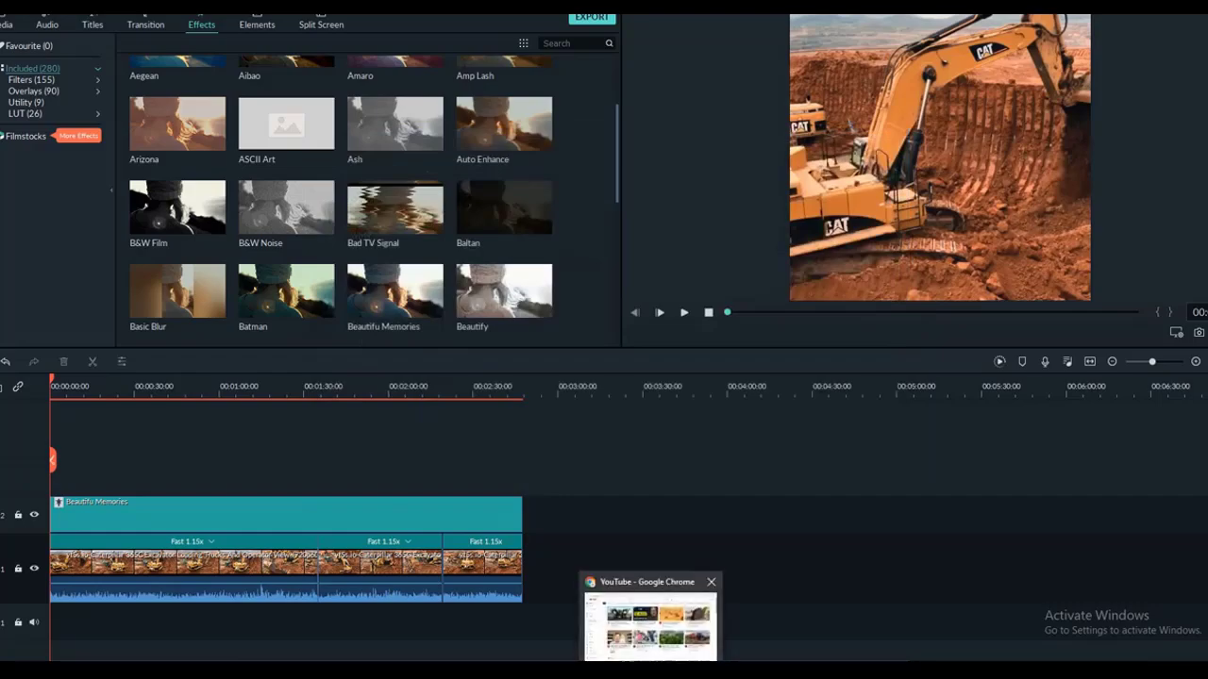
Switch to Chrome and open Facebook's Creator Studio in a new tab.
{"action": "left_click", "coordinate": [699, 668]}
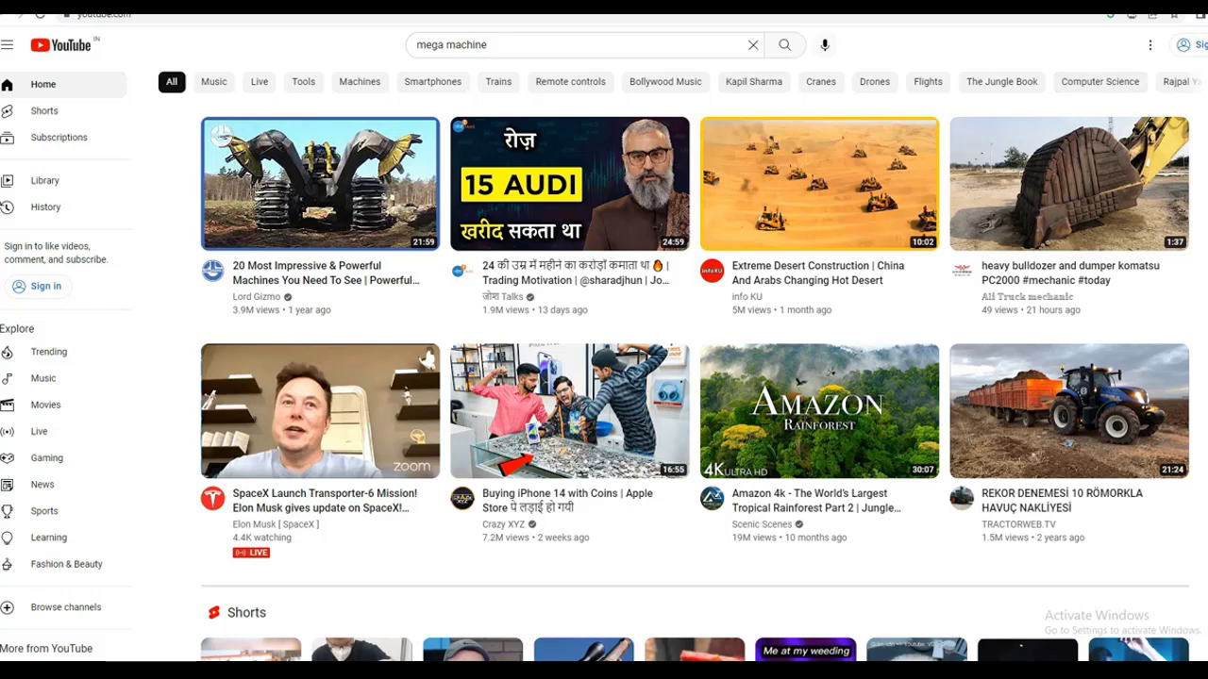
{"action": "key", "text": "ctrl+t"}
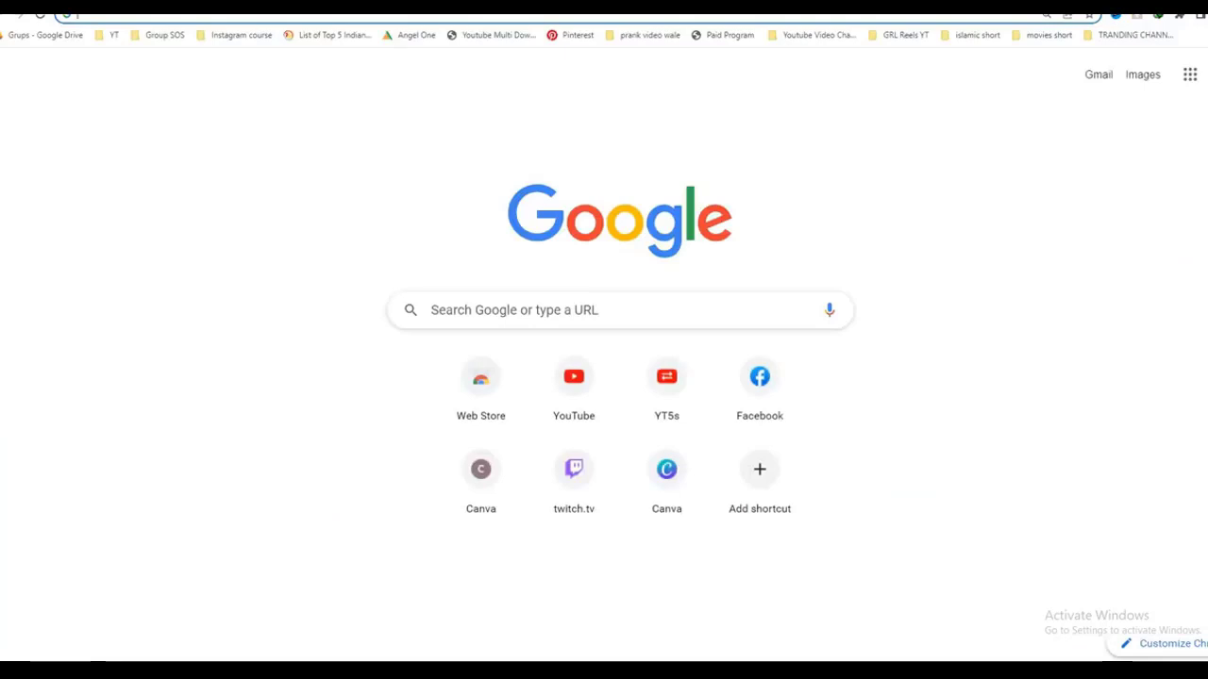
{"action": "type", "text": "creator"}
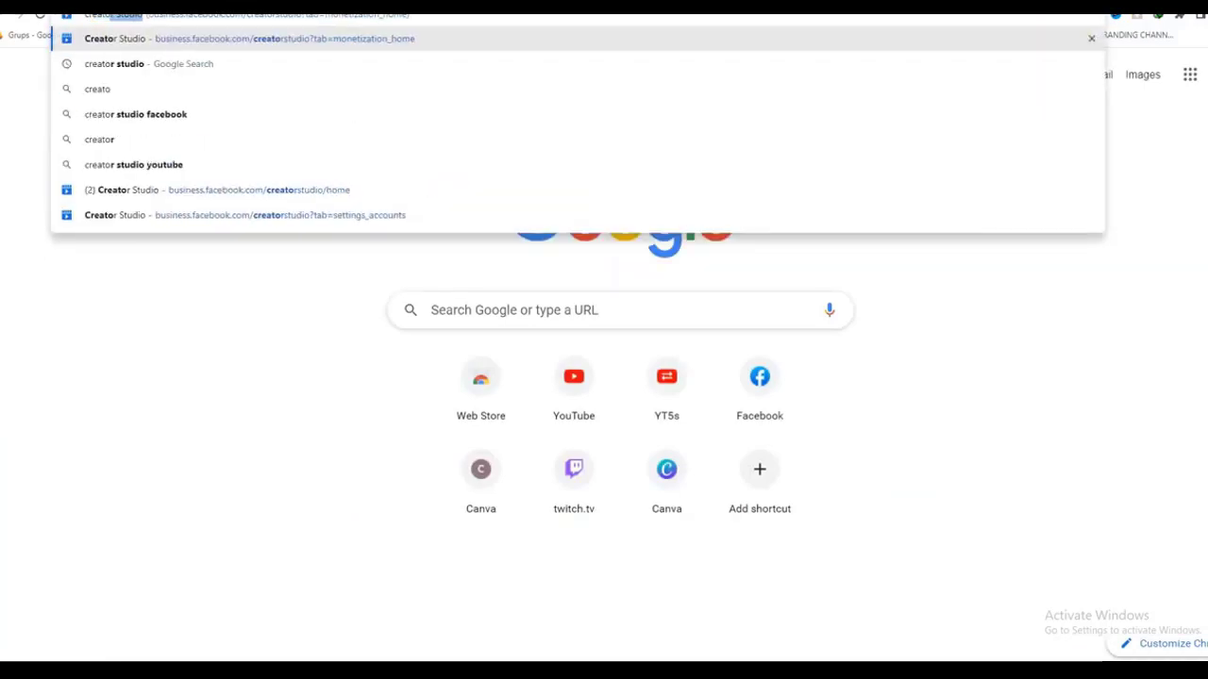
{"action": "type", "text": " studio"}
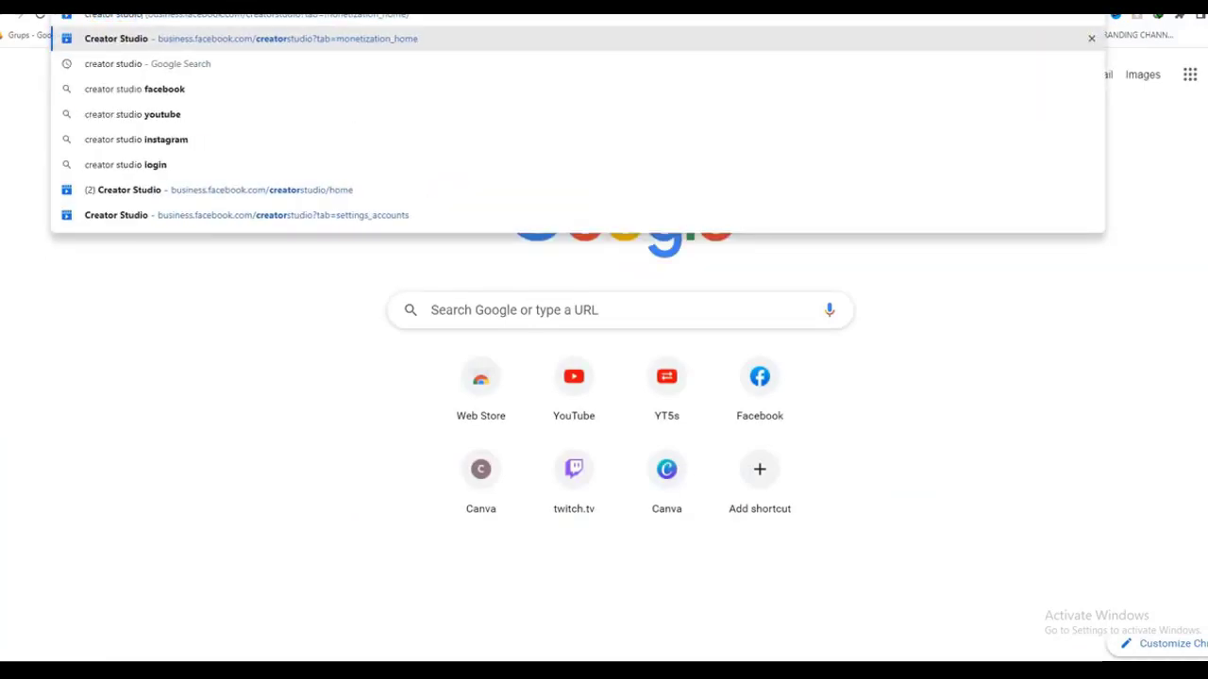
{"action": "key", "text": "Return"}
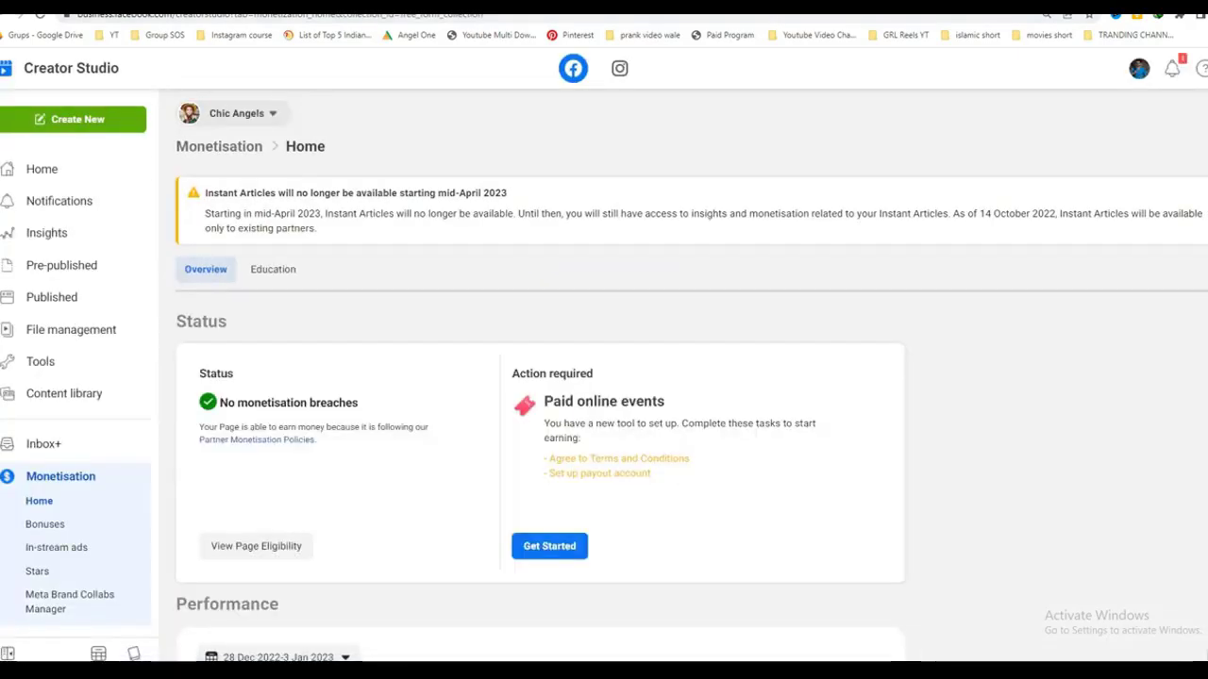
Show the Creator Studio home for only the Hhhh text page.
{"action": "left_click", "coordinate": [42, 169]}
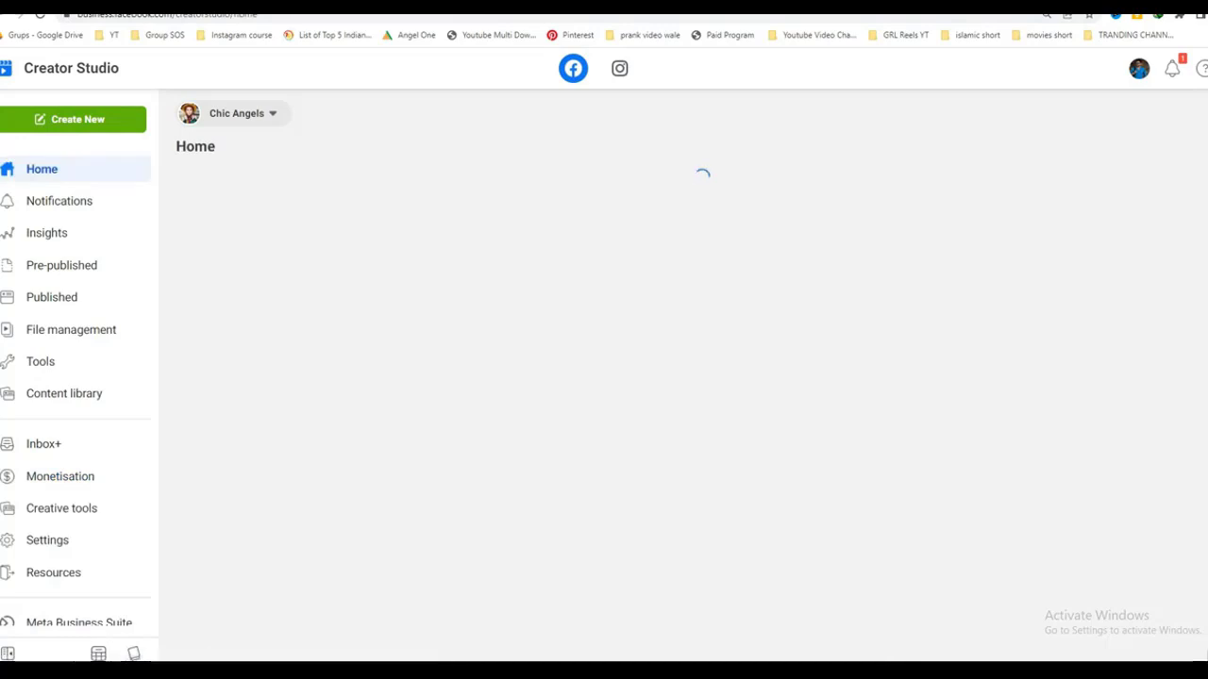
{"action": "left_click", "coordinate": [268, 115]}
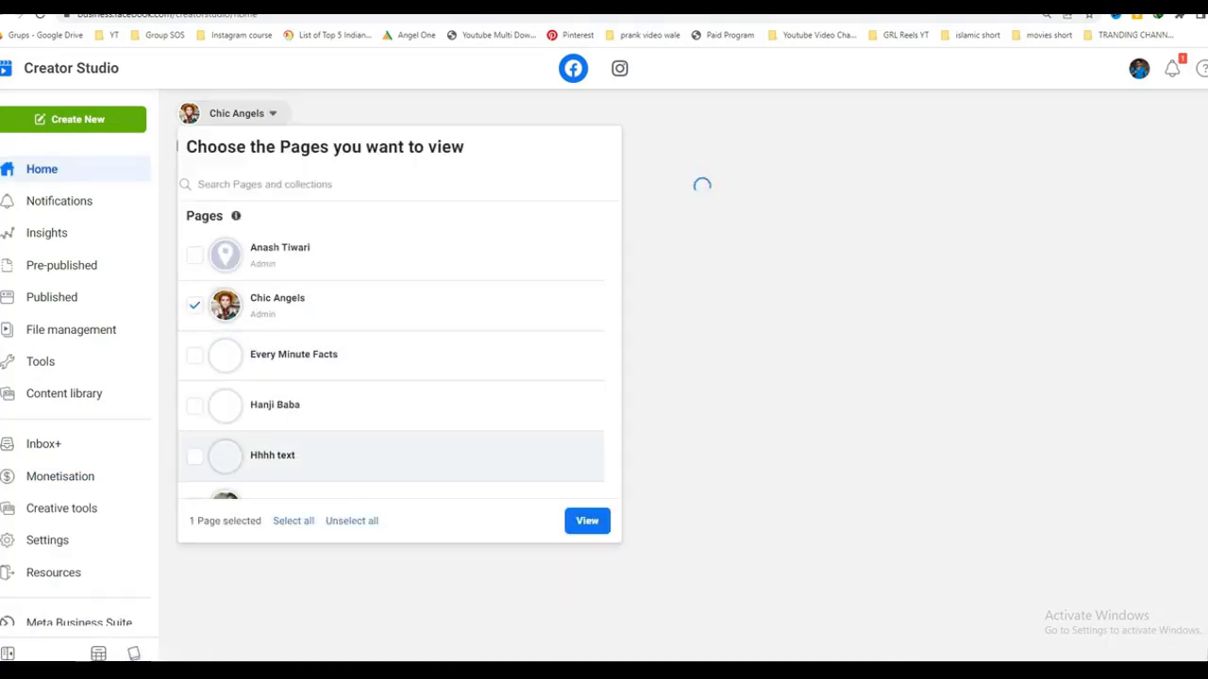
{"action": "left_click", "coordinate": [325, 355]}
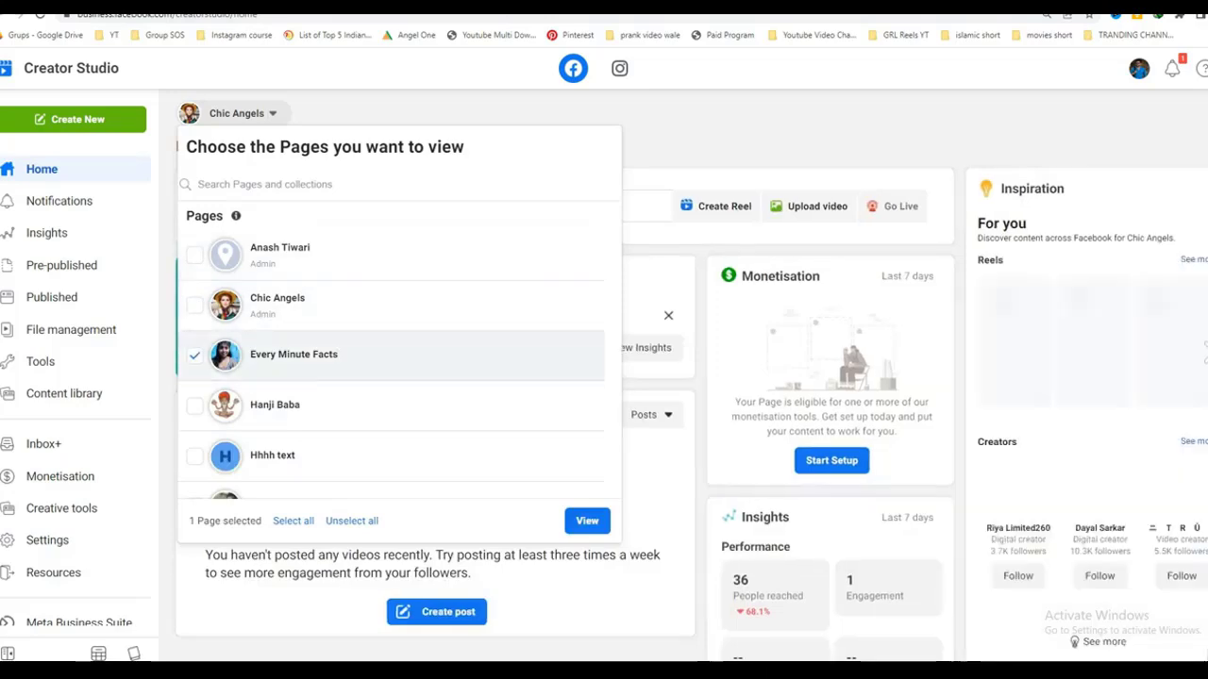
{"action": "left_click", "coordinate": [294, 455]}
{"action": "left_click", "coordinate": [586, 521]}
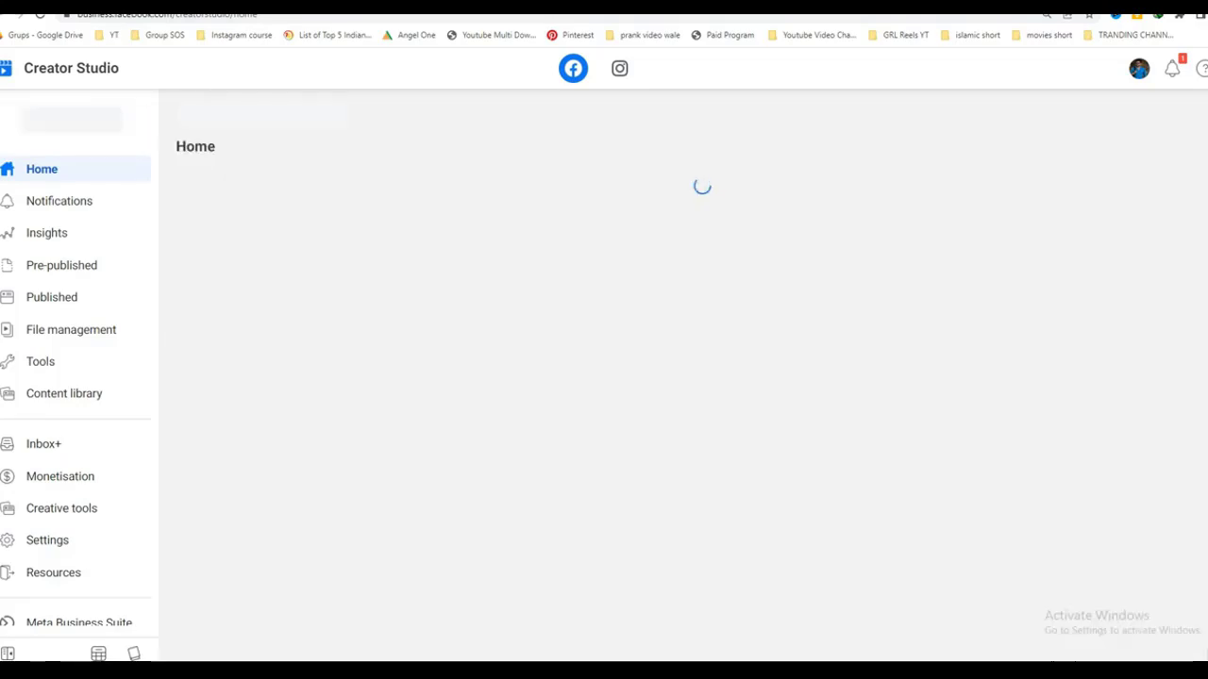
Start a new video post with My Video from the Downloads folder and dismiss the thumbnail testing tip.
{"action": "left_click", "coordinate": [72, 120]}
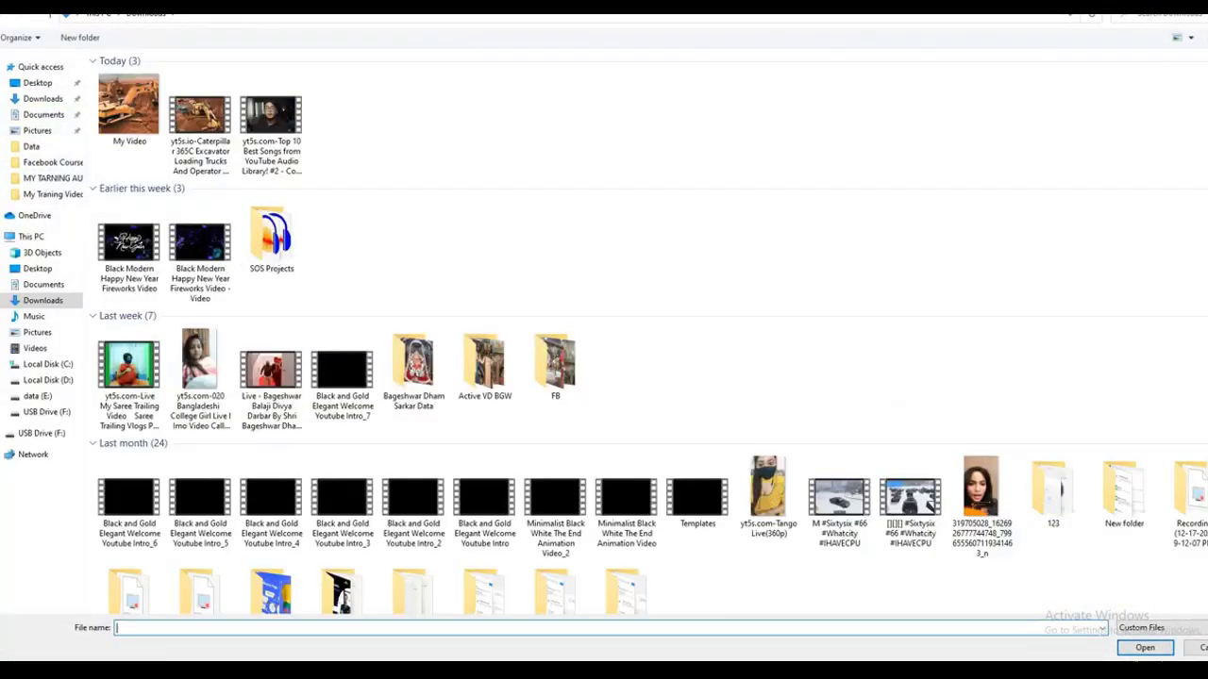
{"action": "double_click", "coordinate": [124, 105]}
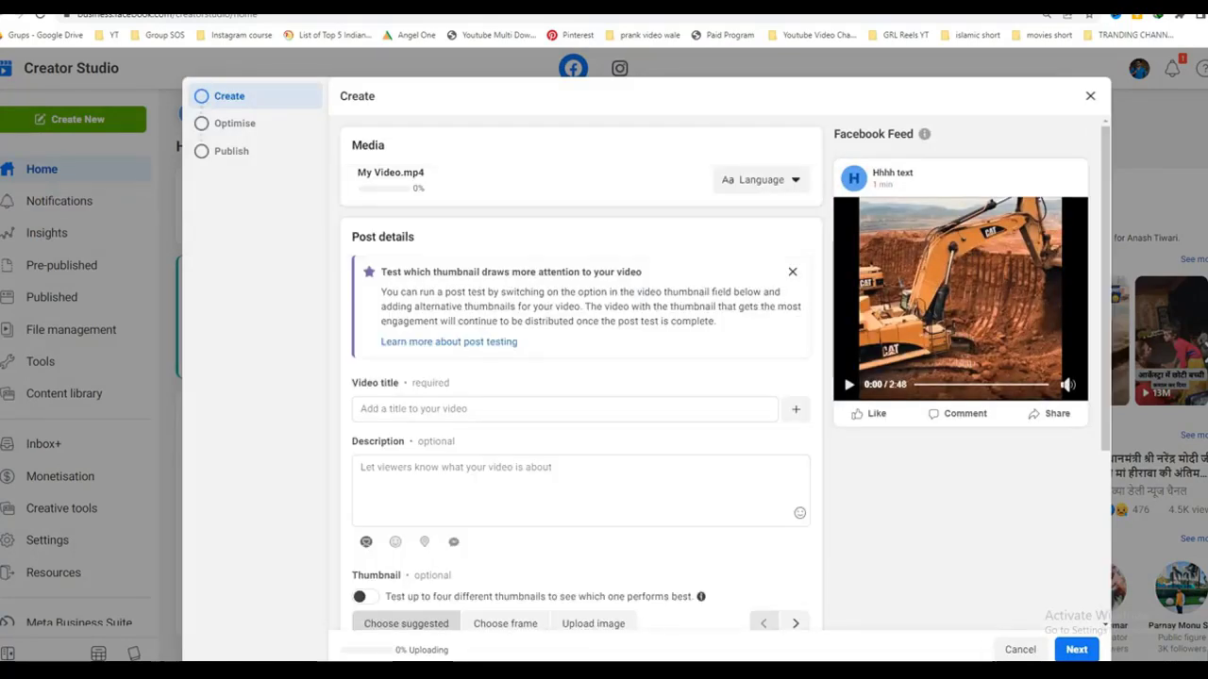
{"action": "left_click", "coordinate": [793, 292]}
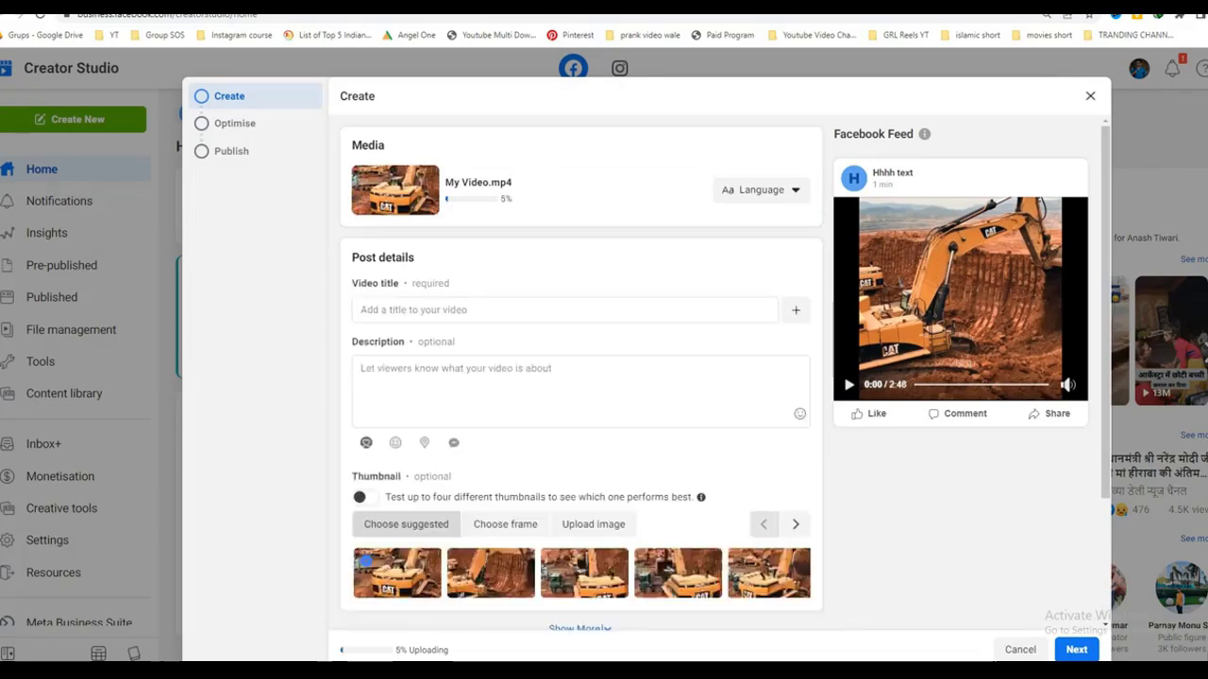
Title the video "World Largest Mega Machine Video 2023".
{"action": "left_click", "coordinate": [564, 310]}
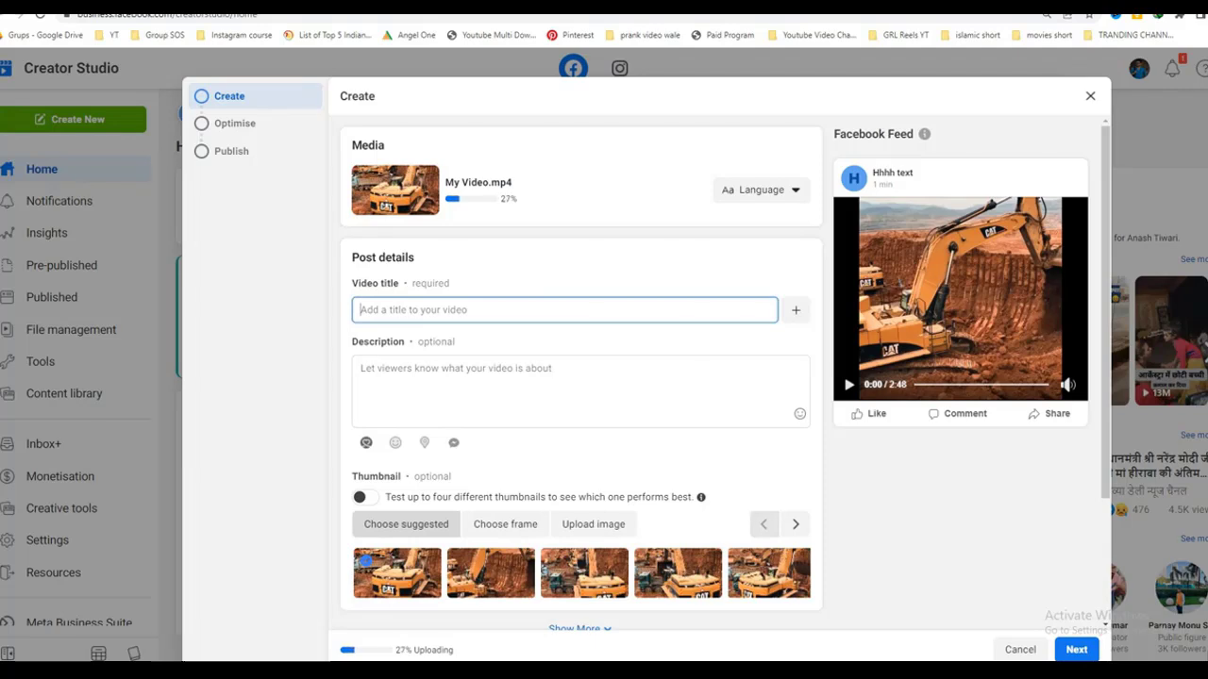
{"action": "type", "text": "Worl Largest"}
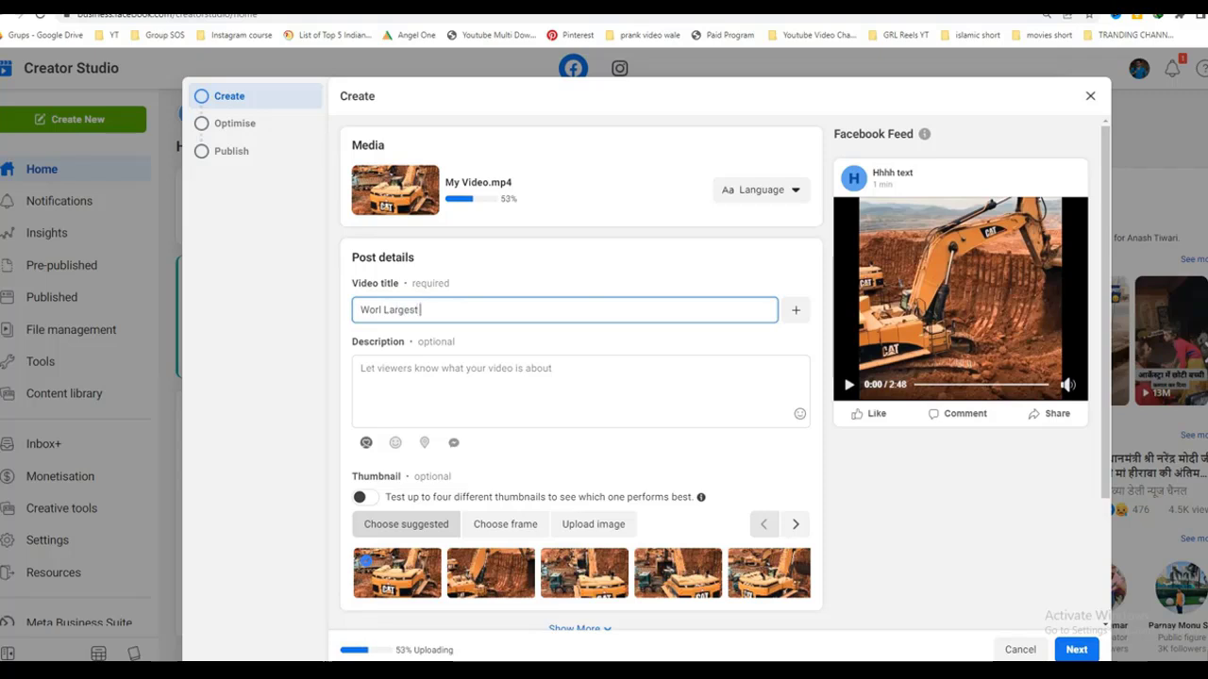
{"action": "type", "text": " Mega Ma"}
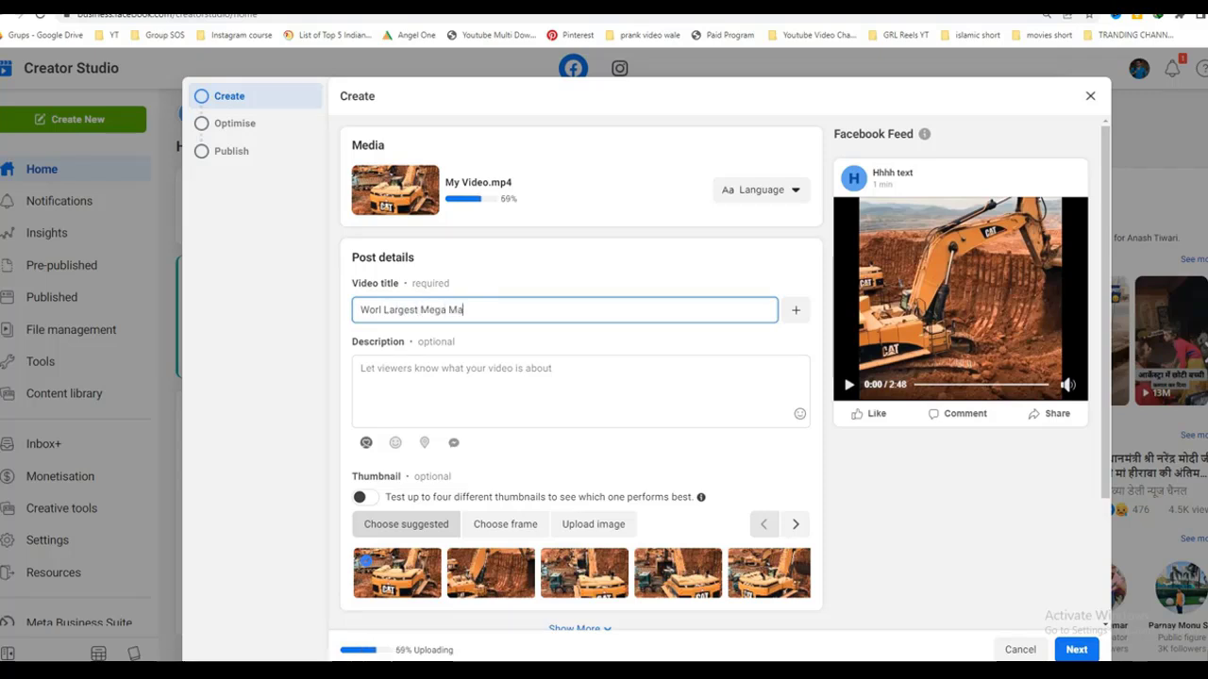
{"action": "type", "text": "chine Video"}
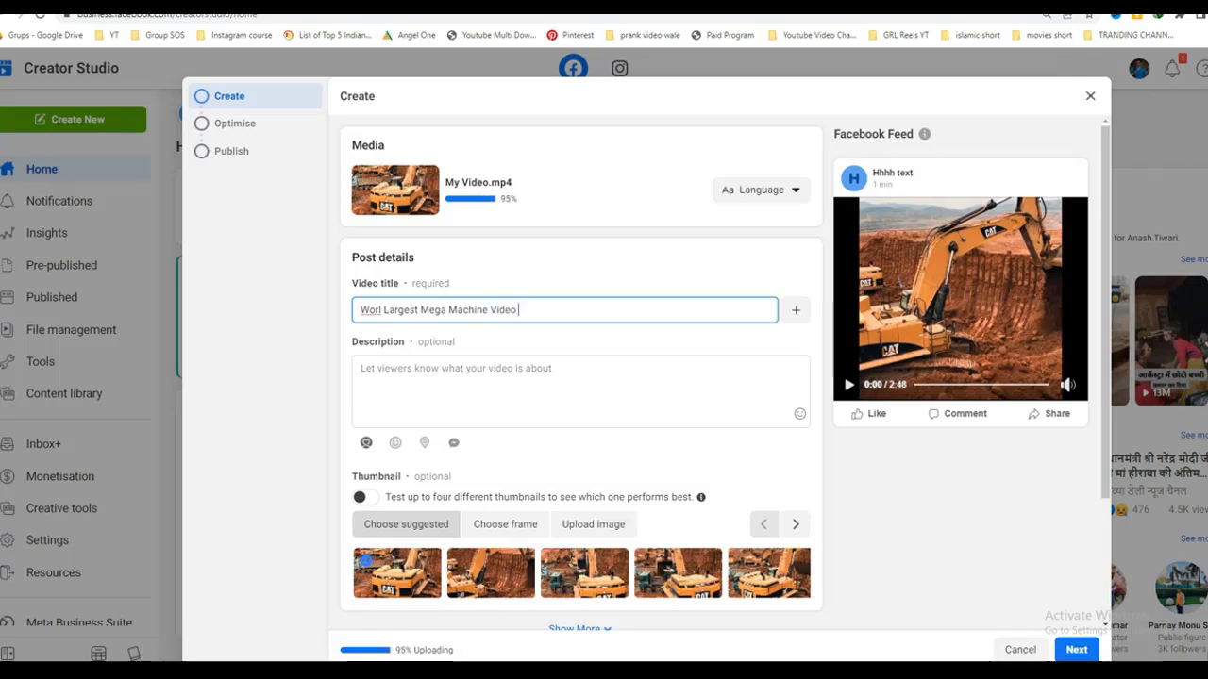
{"action": "right_click", "coordinate": [369, 309]}
{"action": "left_click", "coordinate": [360, 310]}
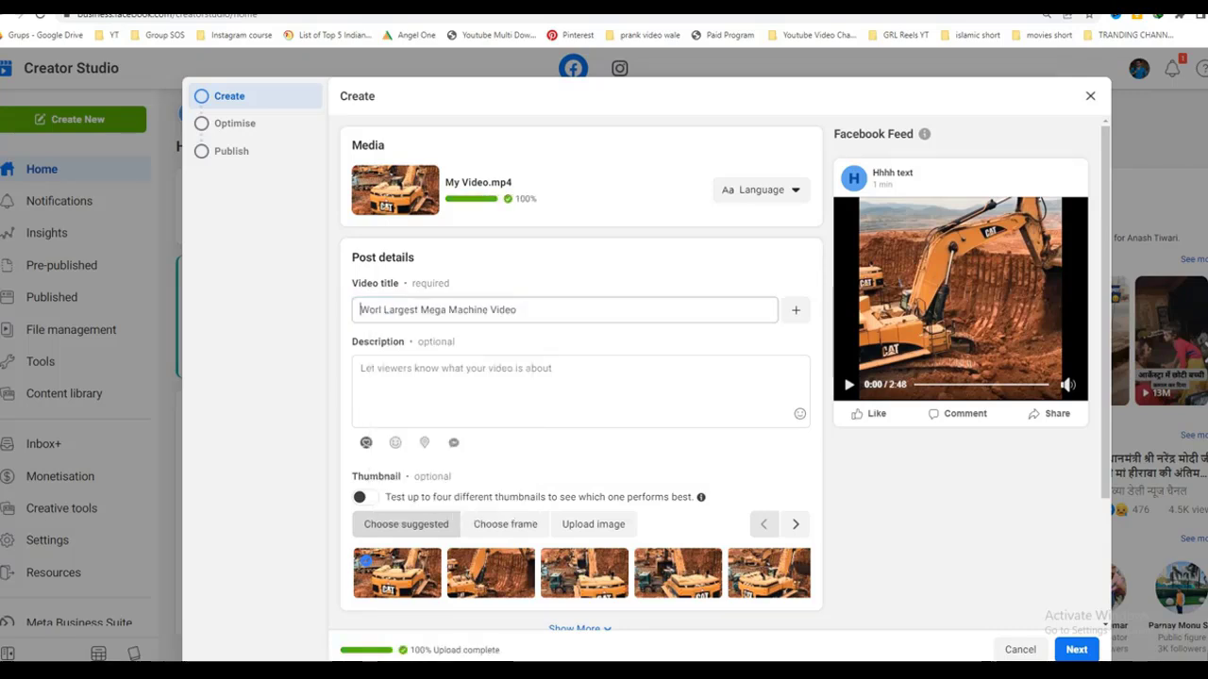
{"action": "left_click", "coordinate": [381, 310]}
{"action": "type", "text": "deo 2"}
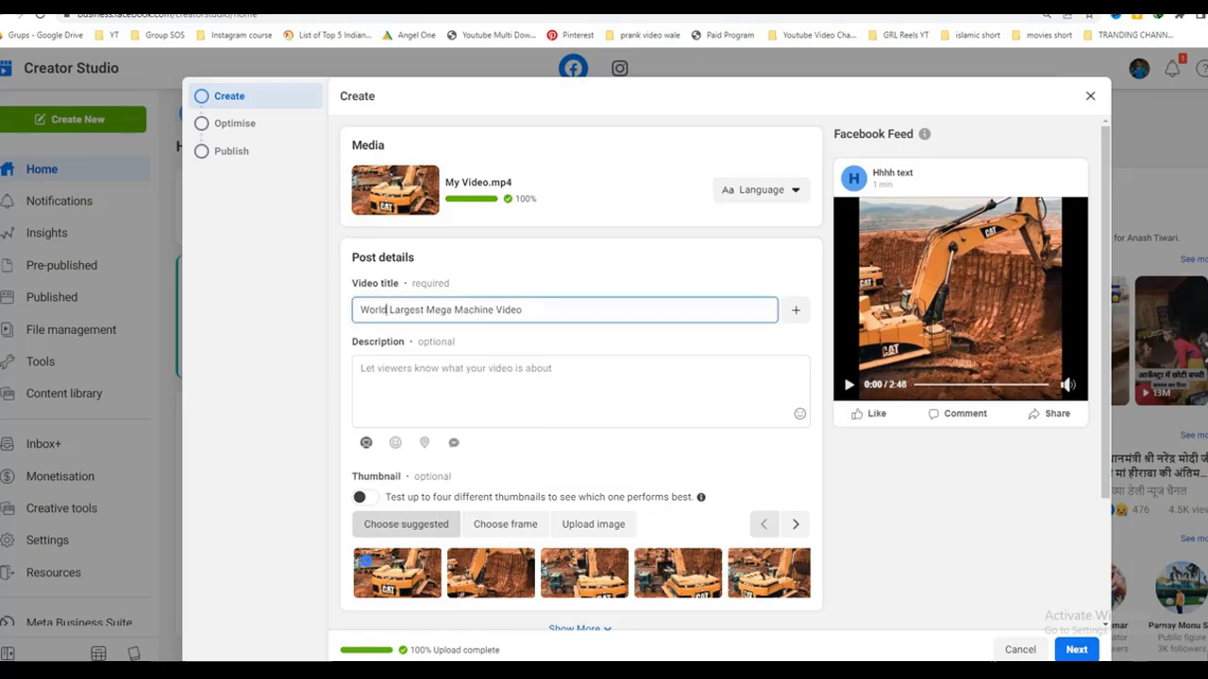
{"action": "type", "text": "023"}
Copy the video title "World Largest Mega Machine Video 2023" into the description.
{"action": "key", "text": "ctrl+a"}
{"action": "key", "text": "ctrl+c"}
{"action": "left_click", "coordinate": [453, 378]}
{"action": "key", "text": "ctrl+v"}
{"action": "left_click", "coordinate": [413, 257]}
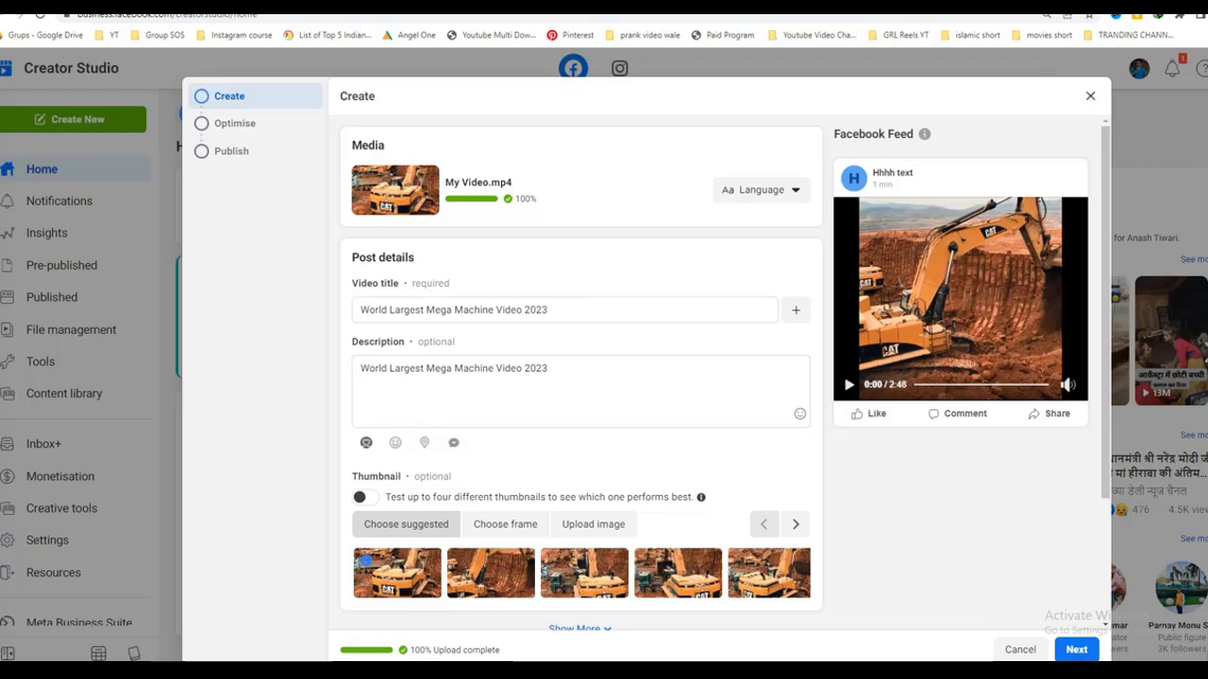
{"action": "left_click", "coordinate": [549, 310]}
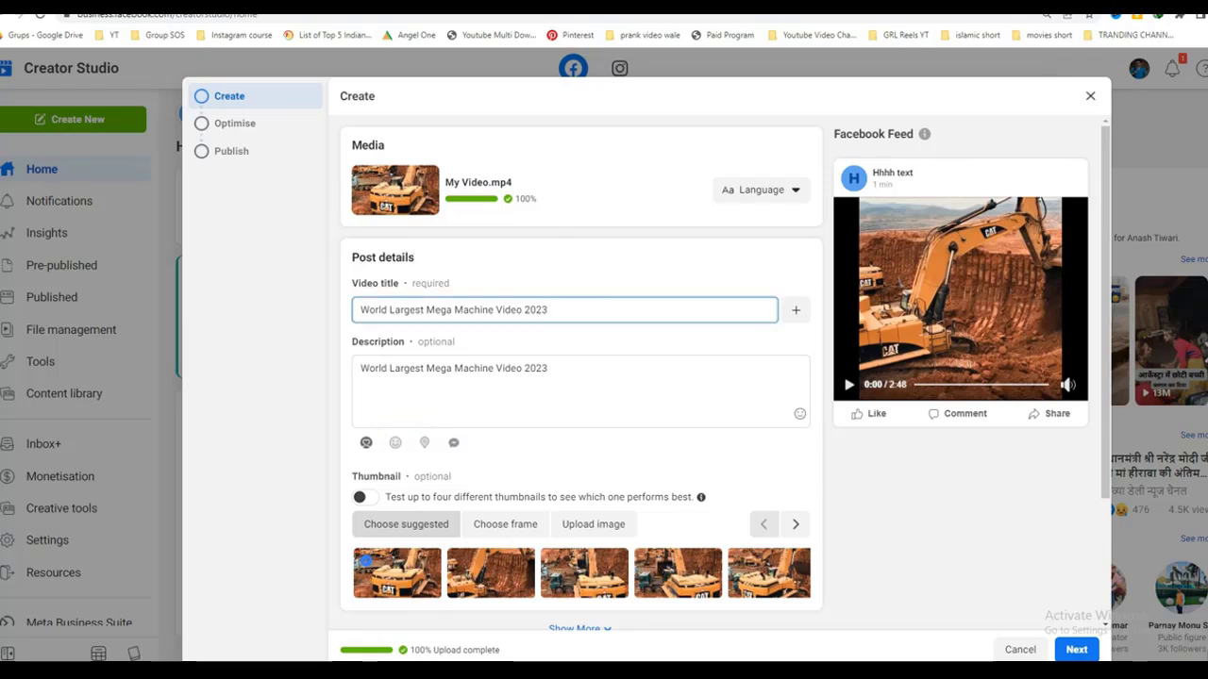
Look through the suggested thumbnails and save the video frame at 00:00:14 as the thumbnail instead.
{"action": "scroll", "coordinate": [581, 377], "scroll_direction": "down", "scroll_amount": 3}
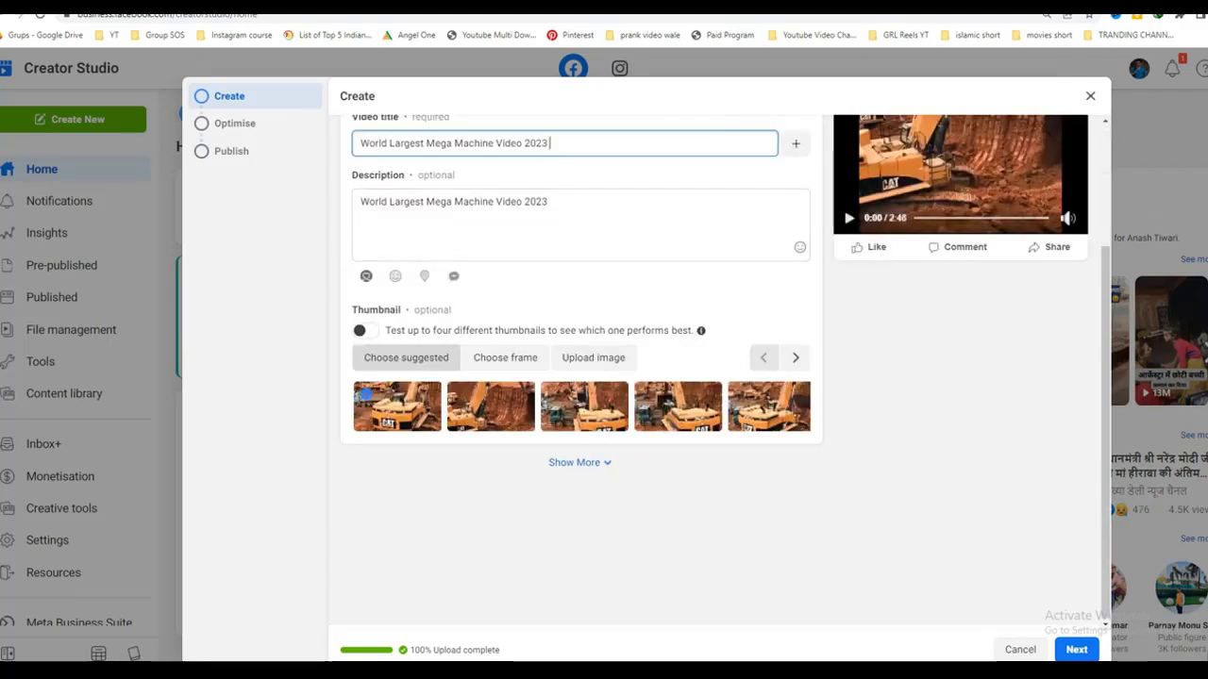
{"action": "left_click", "coordinate": [795, 358]}
{"action": "left_click", "coordinate": [795, 358]}
{"action": "left_click", "coordinate": [795, 358]}
{"action": "left_click", "coordinate": [505, 357]}
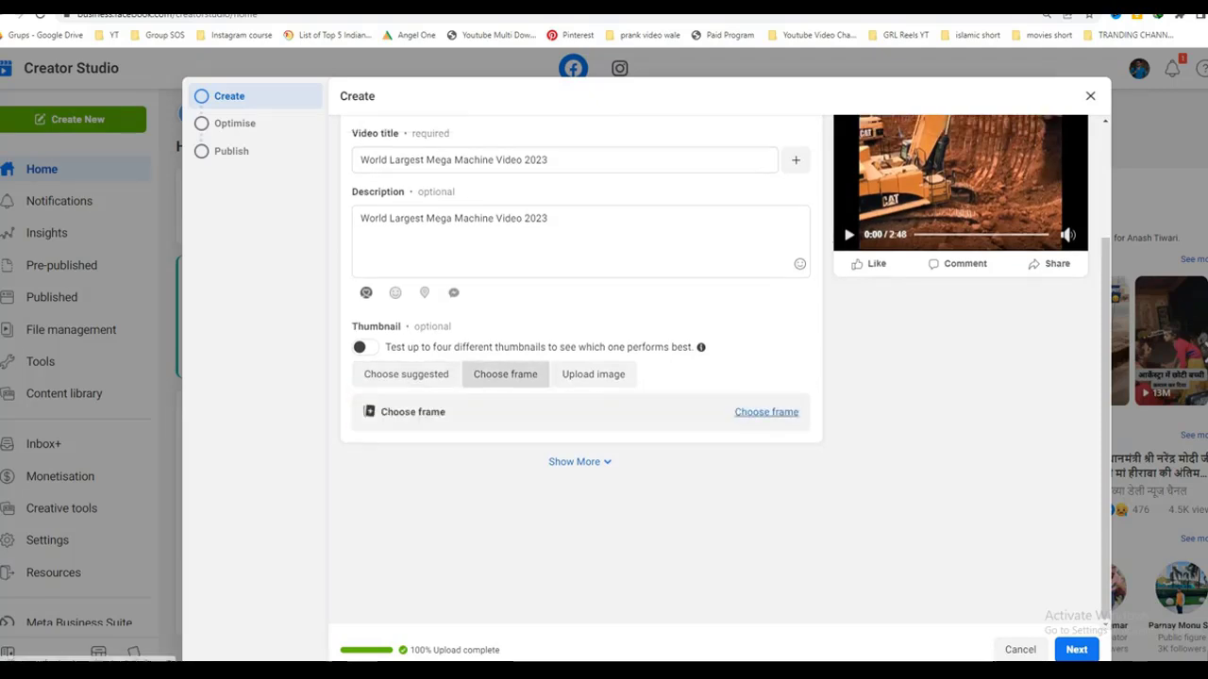
{"action": "left_click", "coordinate": [767, 412]}
{"action": "left_click_drag", "start_coordinate": [325, 492], "coordinate": [376, 491]}
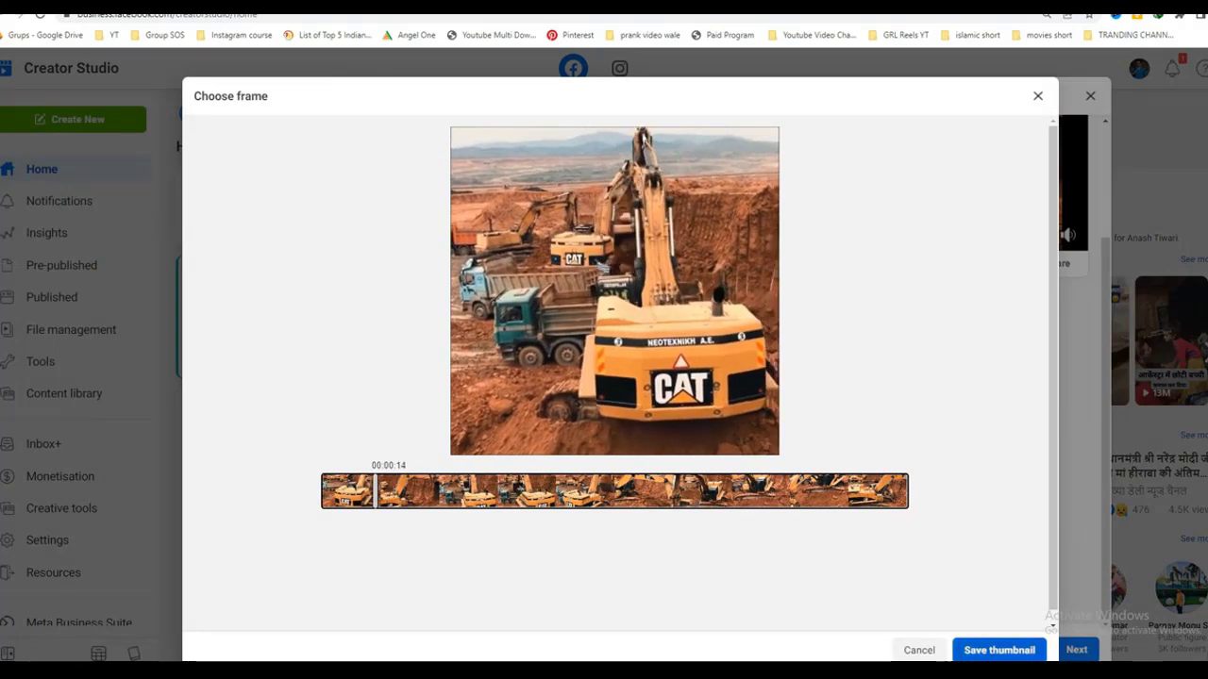
{"action": "left_click", "coordinate": [963, 647]}
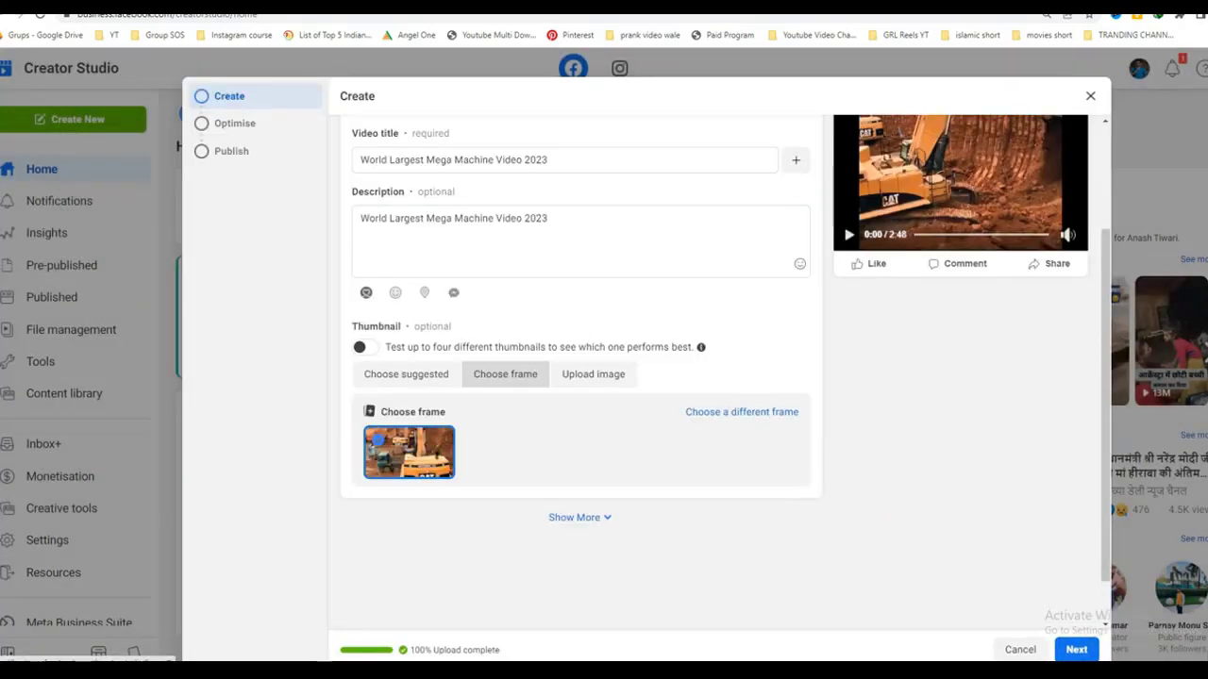
Replace the thumbnail with a different frame from the middle of the video, showing the excavator bucket.
{"action": "scroll", "coordinate": [718, 373], "scroll_direction": "up", "scroll_amount": 2}
{"action": "scroll", "coordinate": [580, 378], "scroll_direction": "down", "scroll_amount": 3}
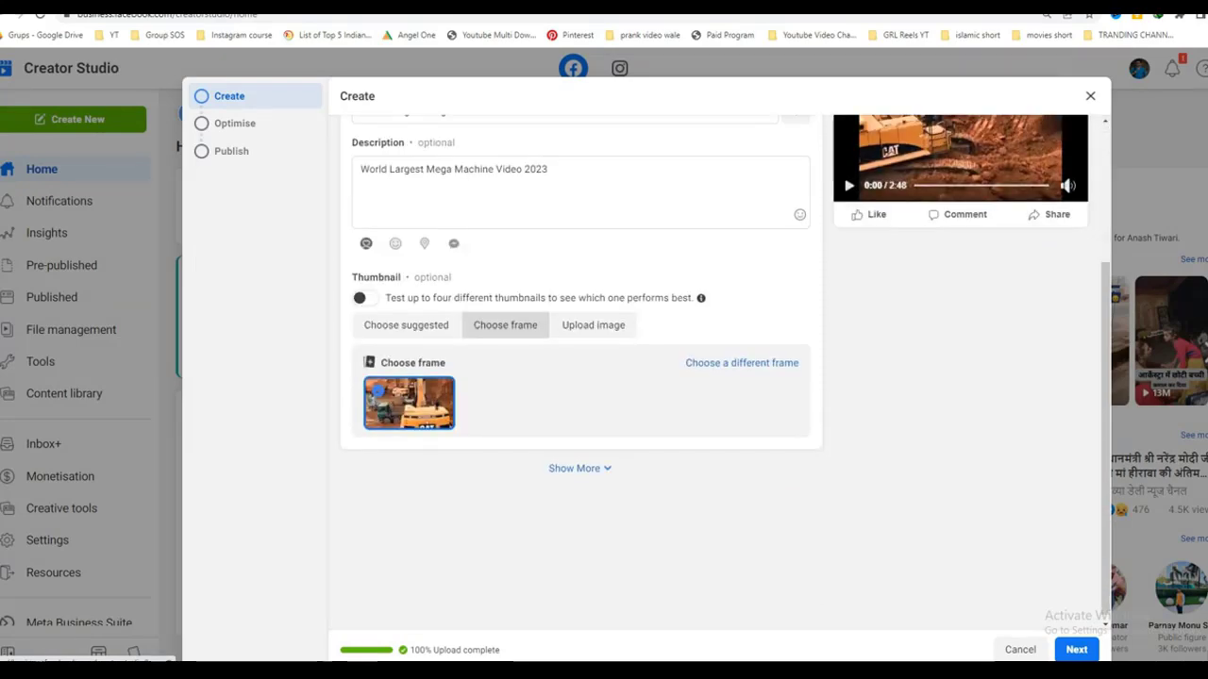
{"action": "left_click", "coordinate": [742, 359]}
{"action": "left_click_drag", "start_coordinate": [375, 492], "coordinate": [575, 490]}
{"action": "left_click", "coordinate": [998, 650]}
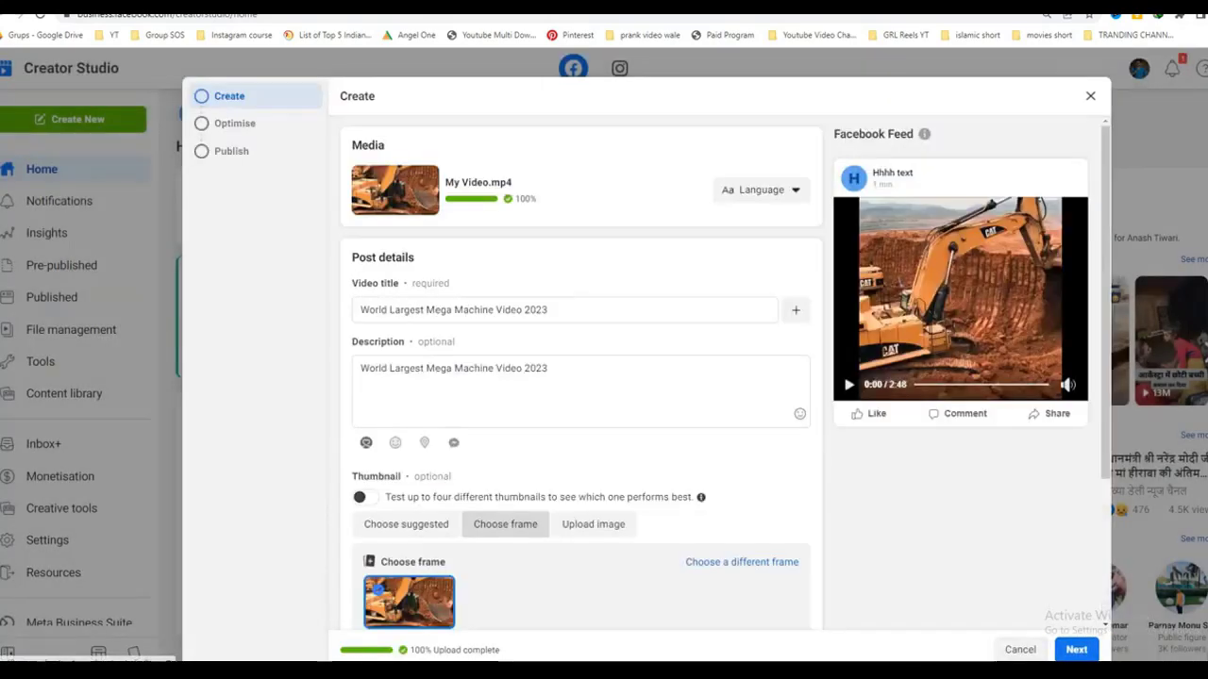
View the option for uploading a thumbnail image, and set the thumbnail source back to the suggested images.
{"action": "scroll", "coordinate": [581, 377], "scroll_direction": "down", "scroll_amount": 2}
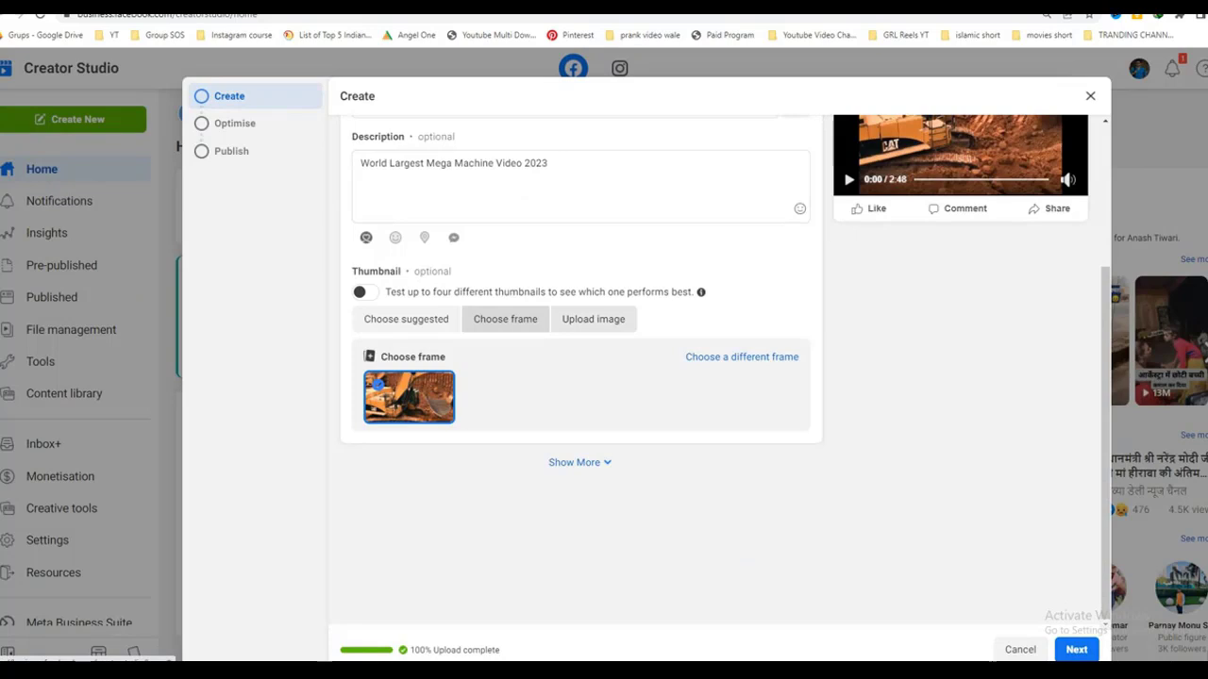
{"action": "left_click", "coordinate": [594, 320]}
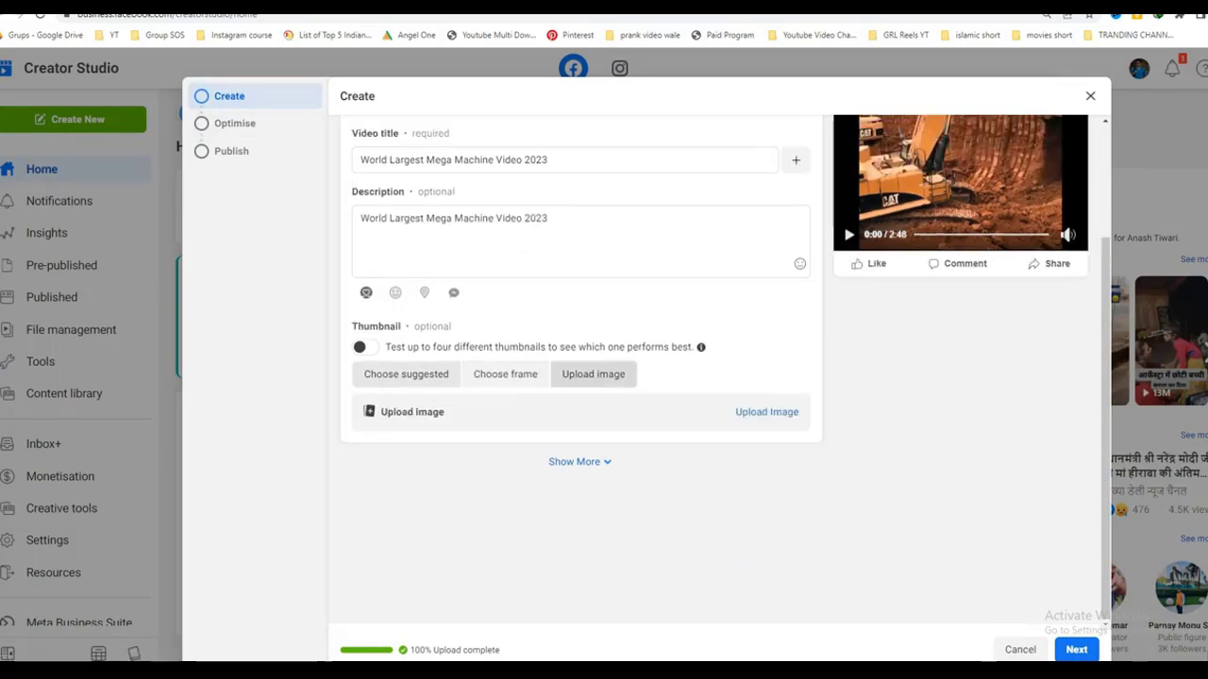
{"action": "left_click", "coordinate": [406, 375]}
Enable captions in the post's media optimisations and proceed to the publishing options.
{"action": "left_click", "coordinate": [255, 122]}
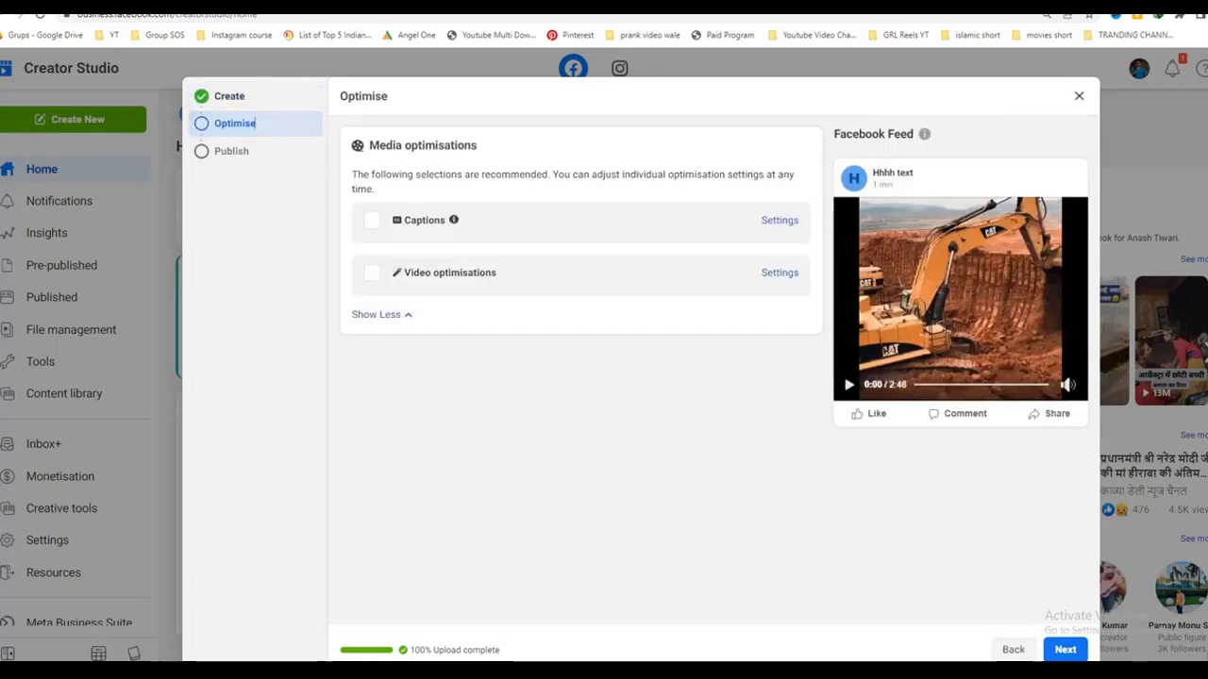
{"action": "left_click", "coordinate": [372, 220]}
{"action": "left_click", "coordinate": [249, 151]}
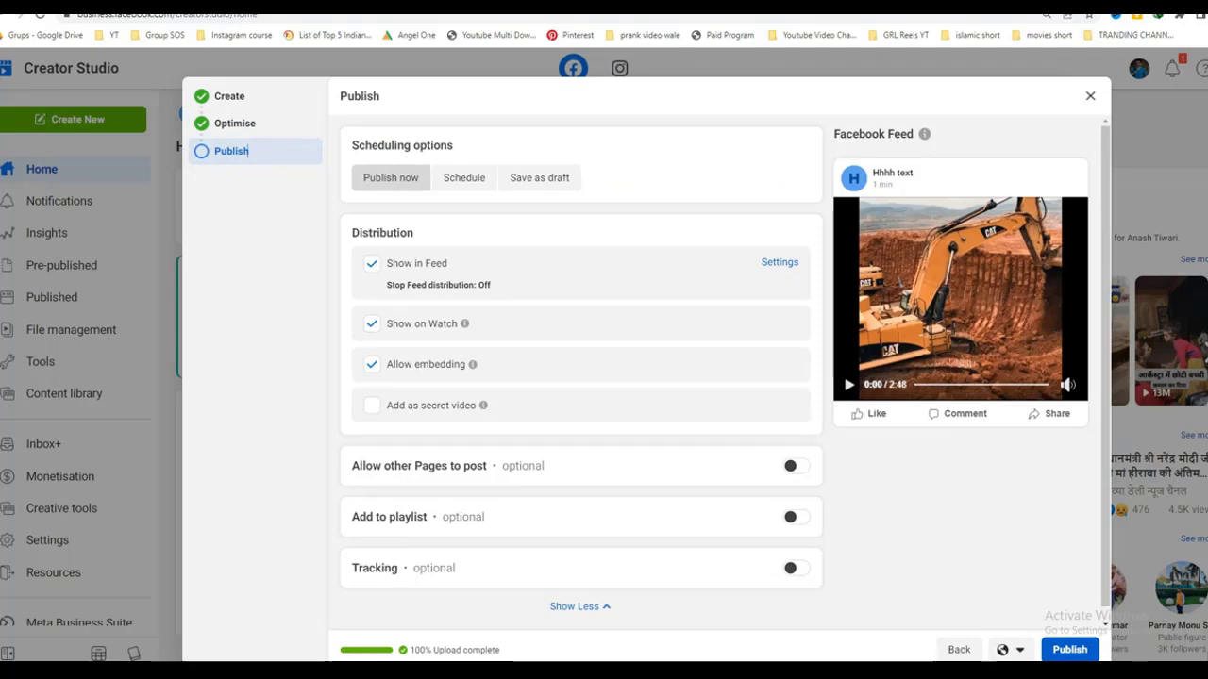
Publish the World Largest Mega Machine Video 2023 post immediately and dismiss the processing notice.
{"action": "left_click", "coordinate": [1069, 650]}
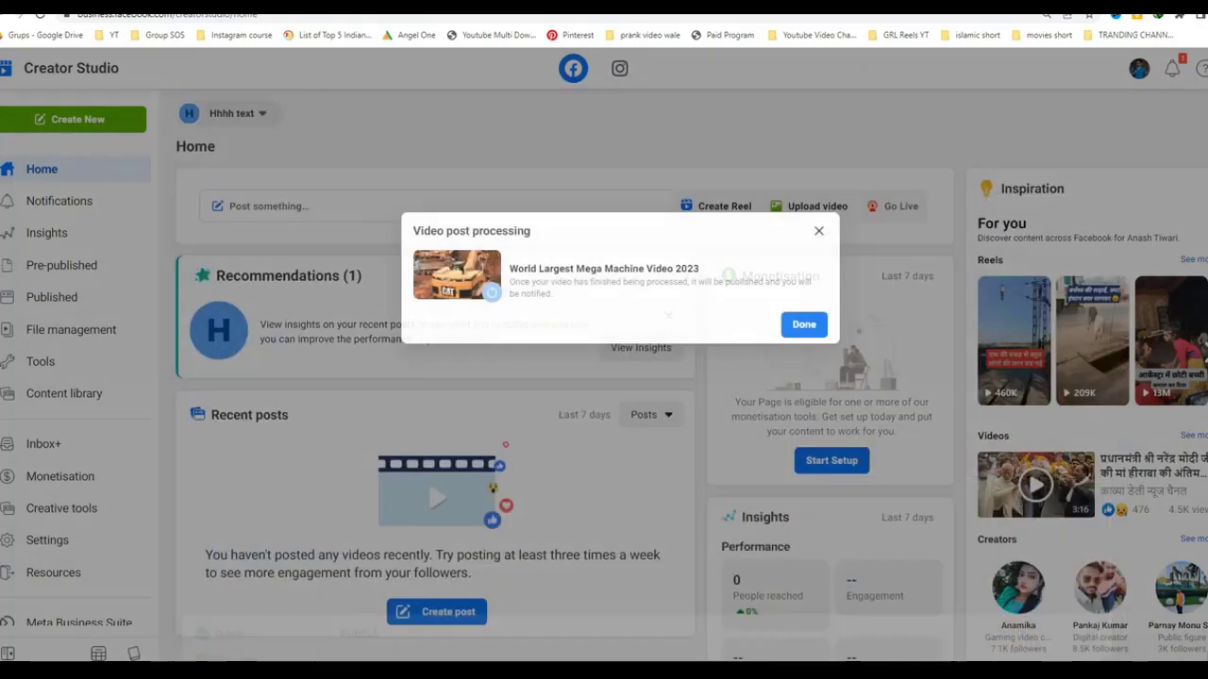
{"action": "left_click", "coordinate": [804, 324]}
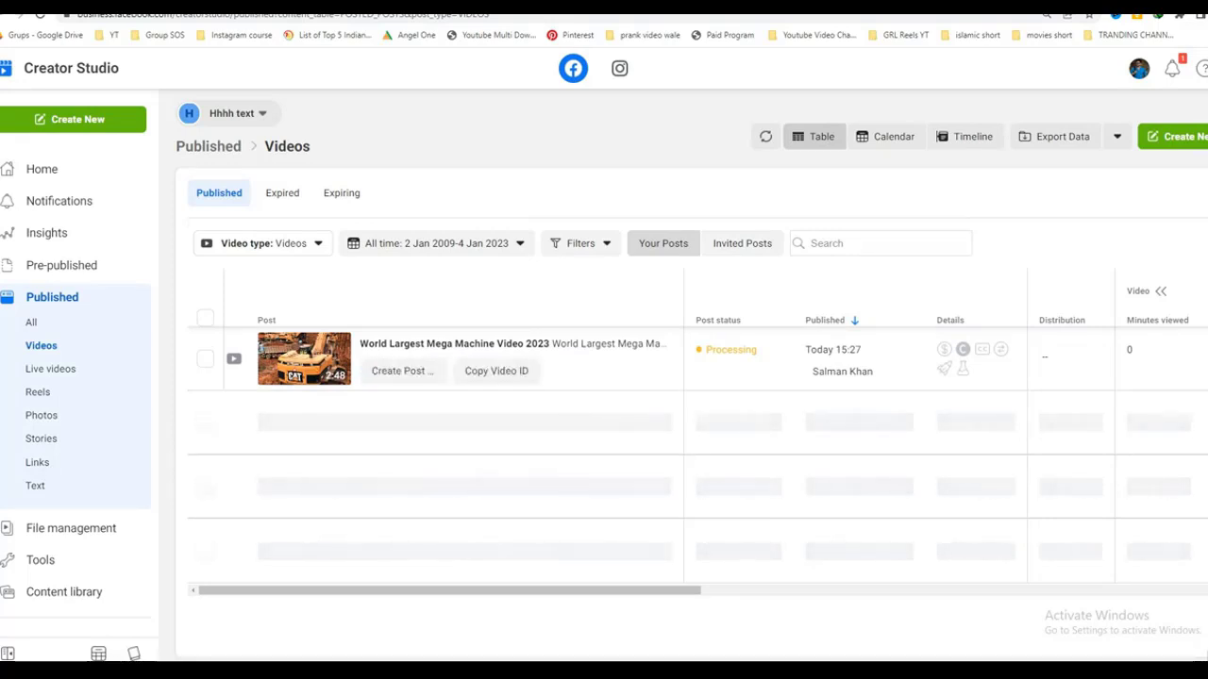
Open the Hhhh text page on Facebook through the Creator Studio page settings.
{"action": "scroll", "coordinate": [76, 433], "scroll_direction": "down", "scroll_amount": 3}
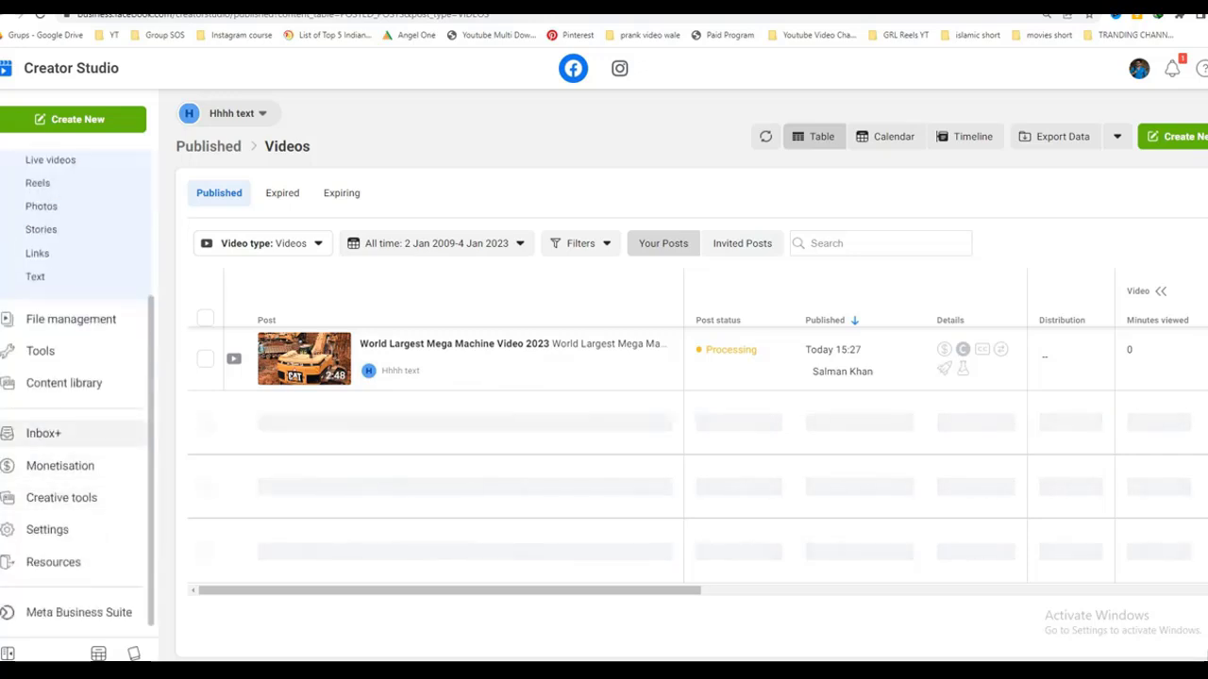
{"action": "left_click", "coordinate": [47, 529]}
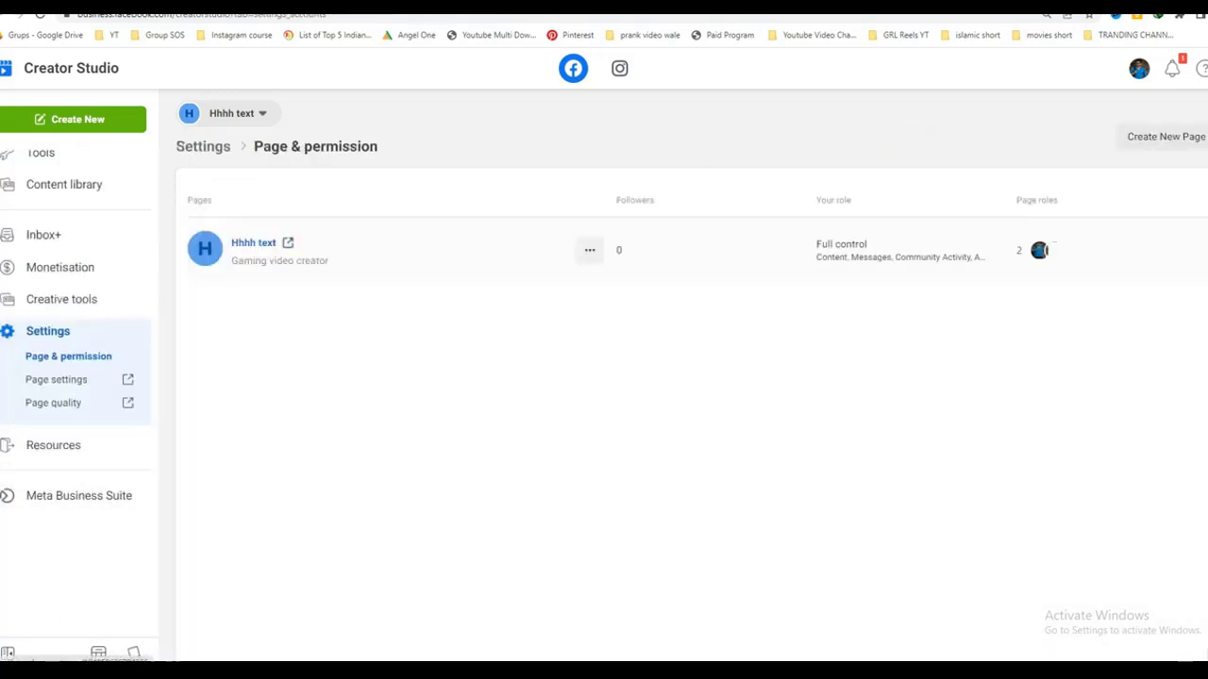
{"action": "left_click", "coordinate": [56, 380]}
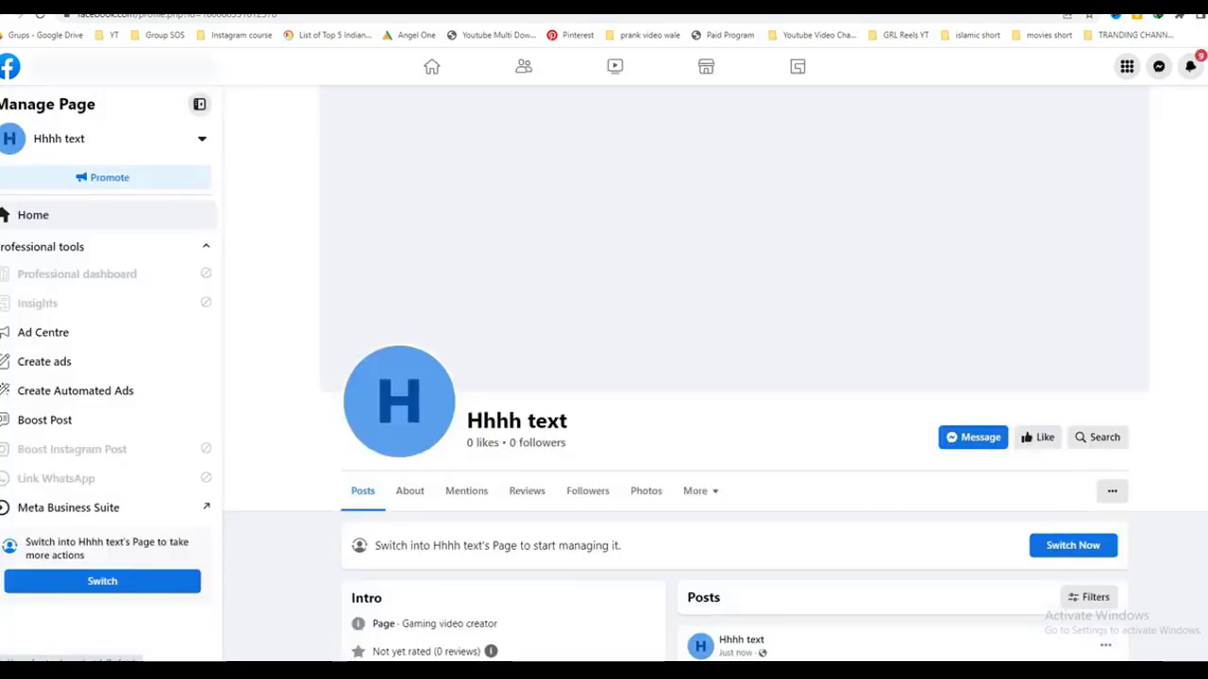
Examine the published mega machine video post on the page and close the video download overlay.
{"action": "scroll", "coordinate": [715, 385], "scroll_direction": "down", "scroll_amount": 3}
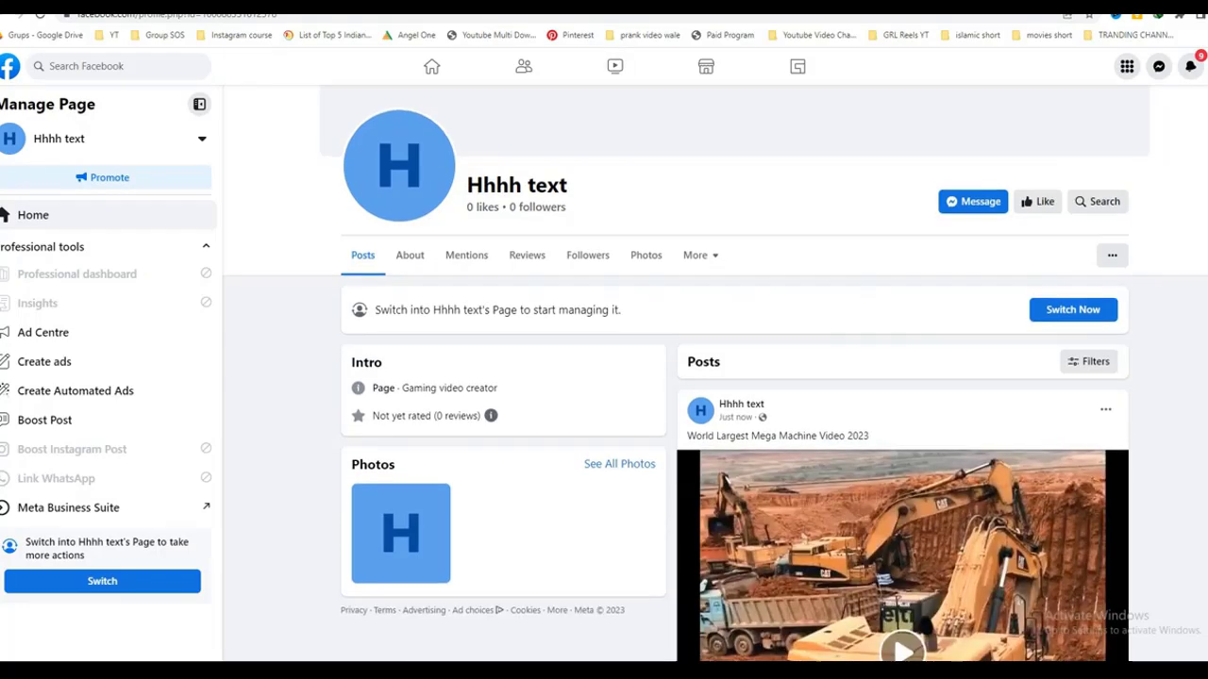
{"action": "scroll", "coordinate": [716, 377], "scroll_direction": "down", "scroll_amount": 3}
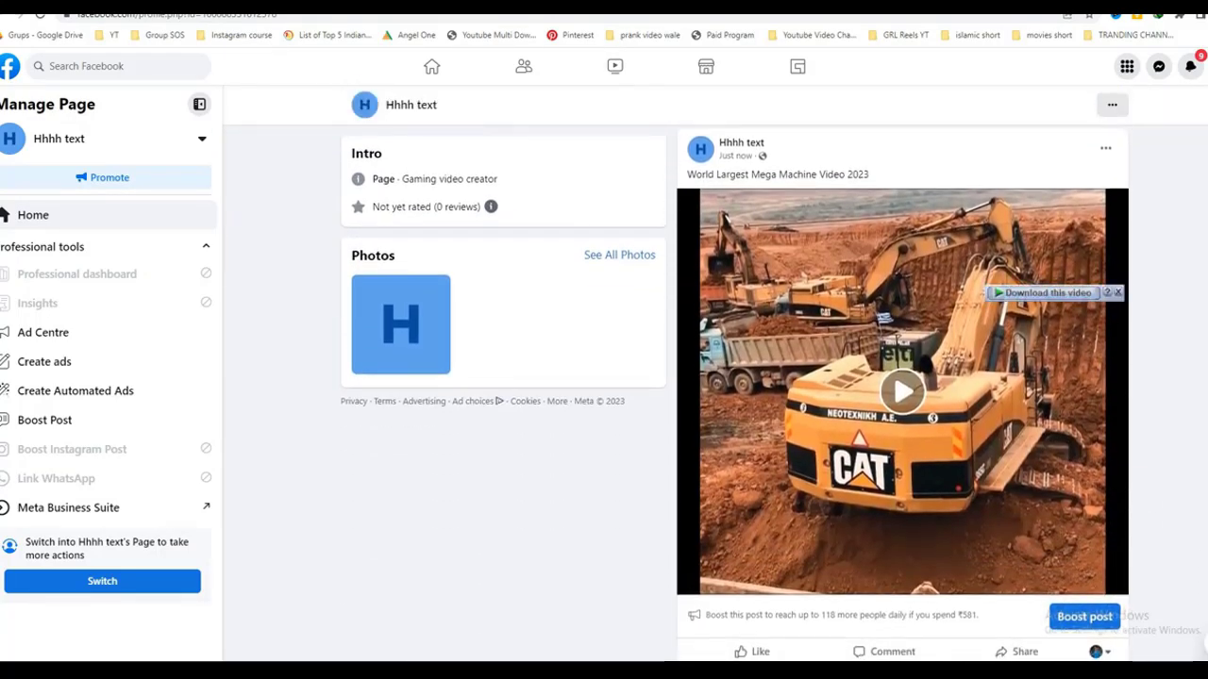
{"action": "left_click", "coordinate": [1118, 292]}
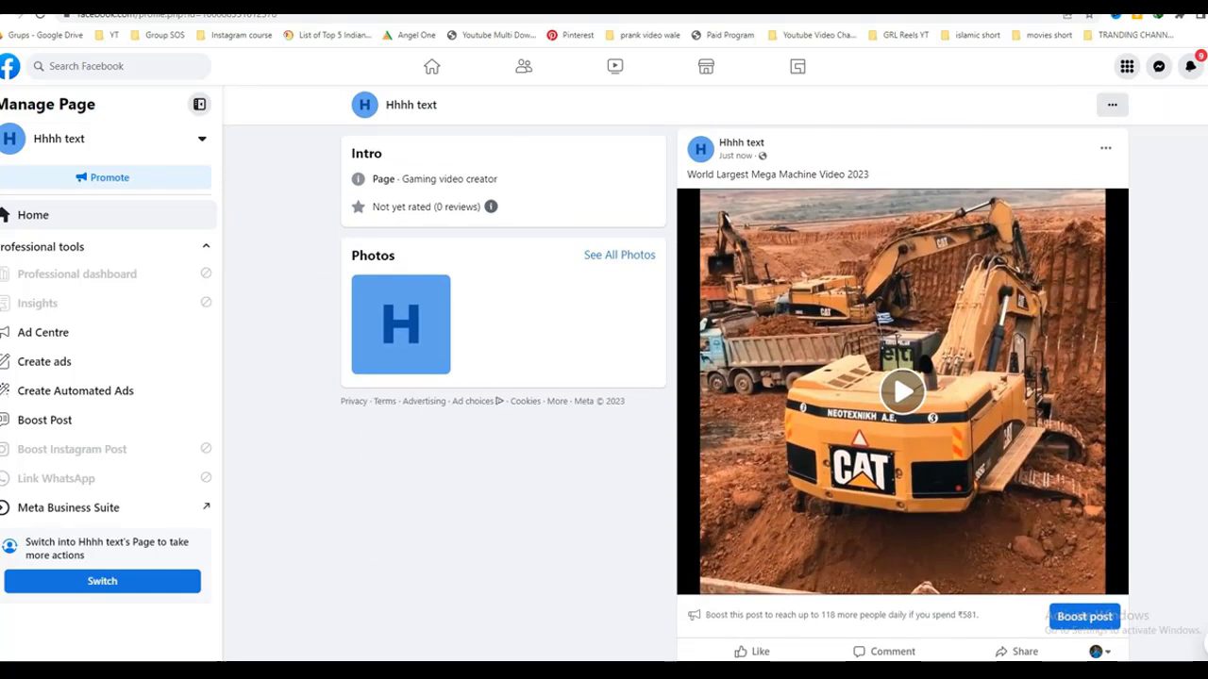
{"action": "scroll", "coordinate": [902, 392], "scroll_direction": "down", "scroll_amount": 1}
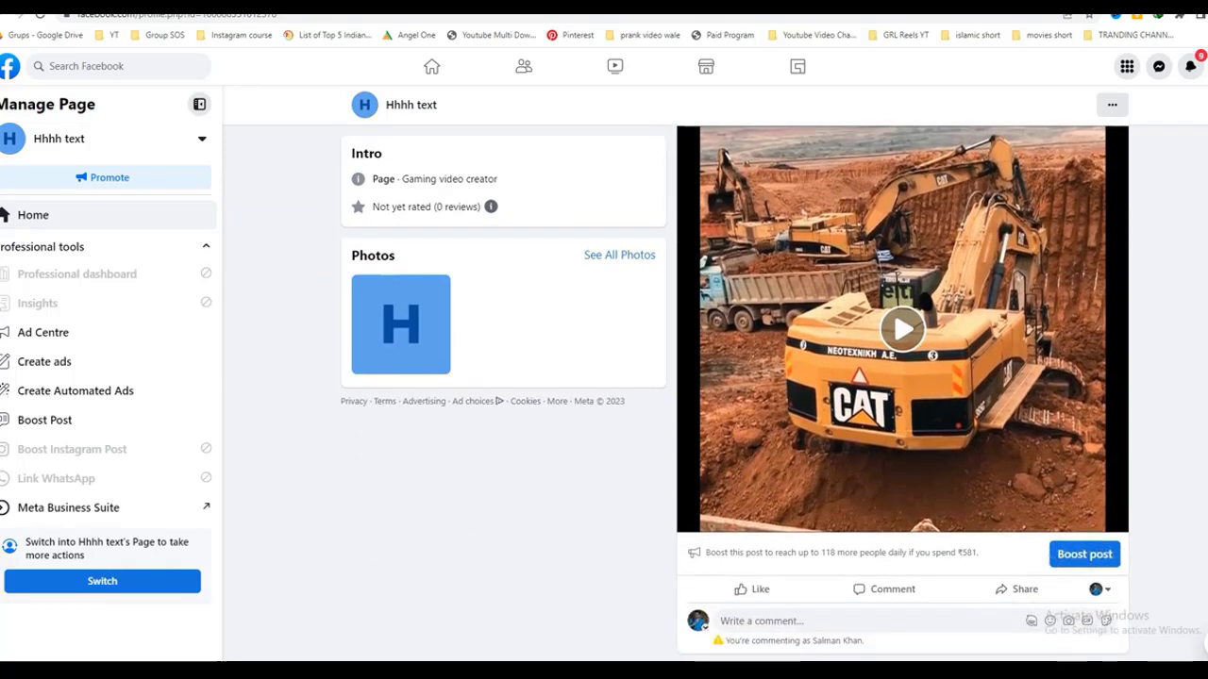
{"action": "scroll", "coordinate": [902, 391], "scroll_direction": "up", "scroll_amount": 1}
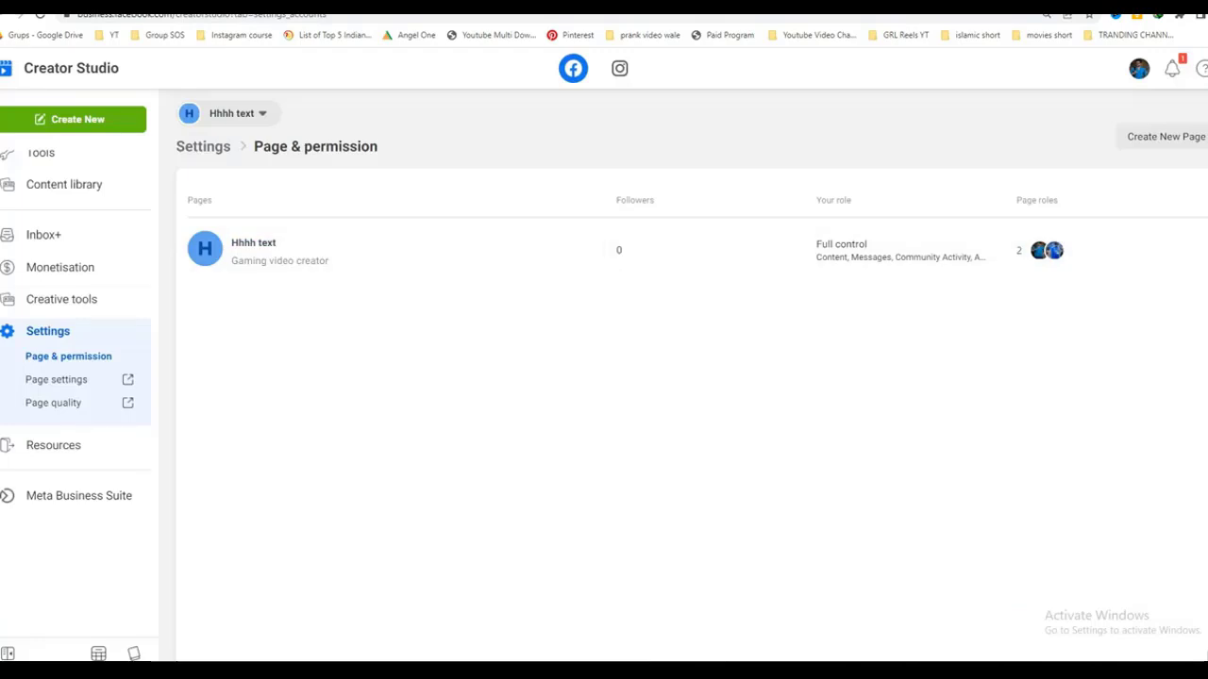
Return to the Facebook page, play the published video, skip ahead to about 0:45 and pause it.
{"action": "left_click", "coordinate": [53, 287]}
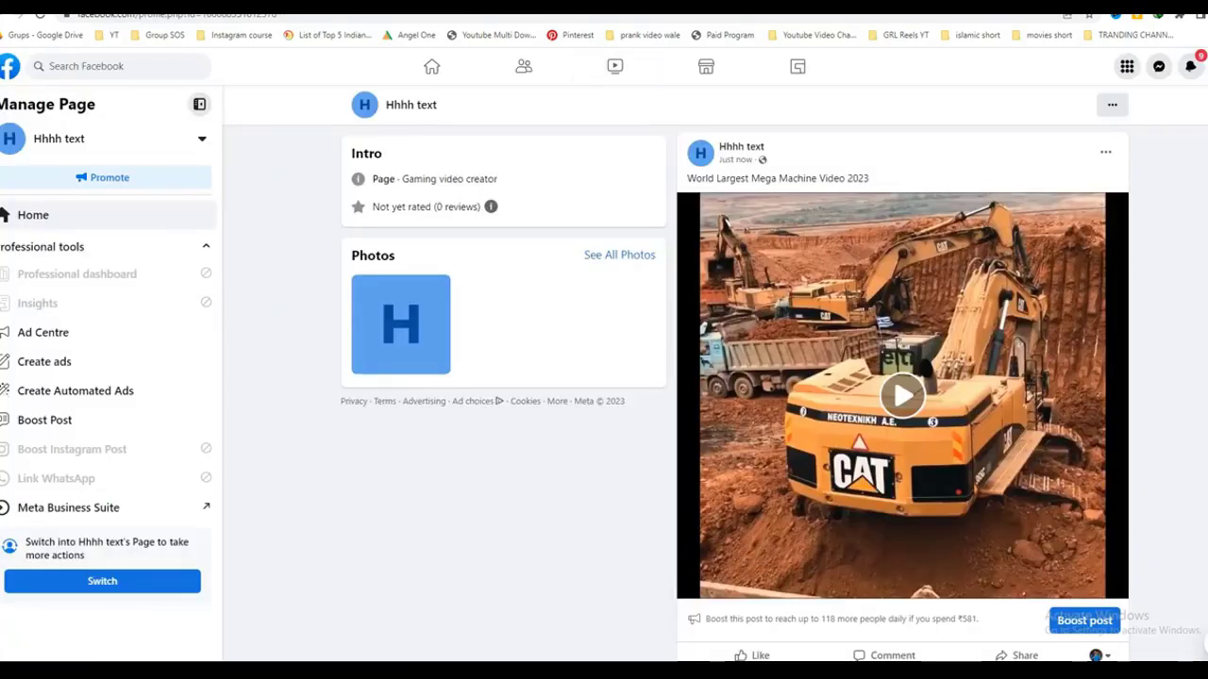
{"action": "left_click", "coordinate": [902, 396]}
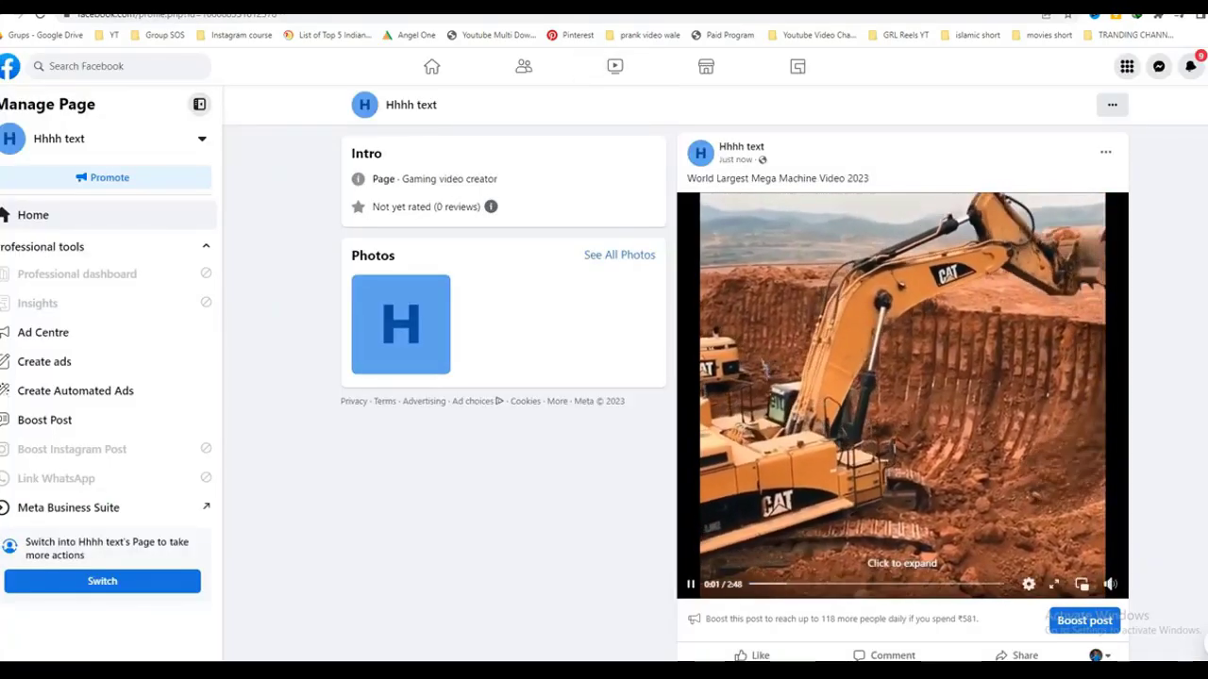
{"action": "left_click", "coordinate": [816, 584]}
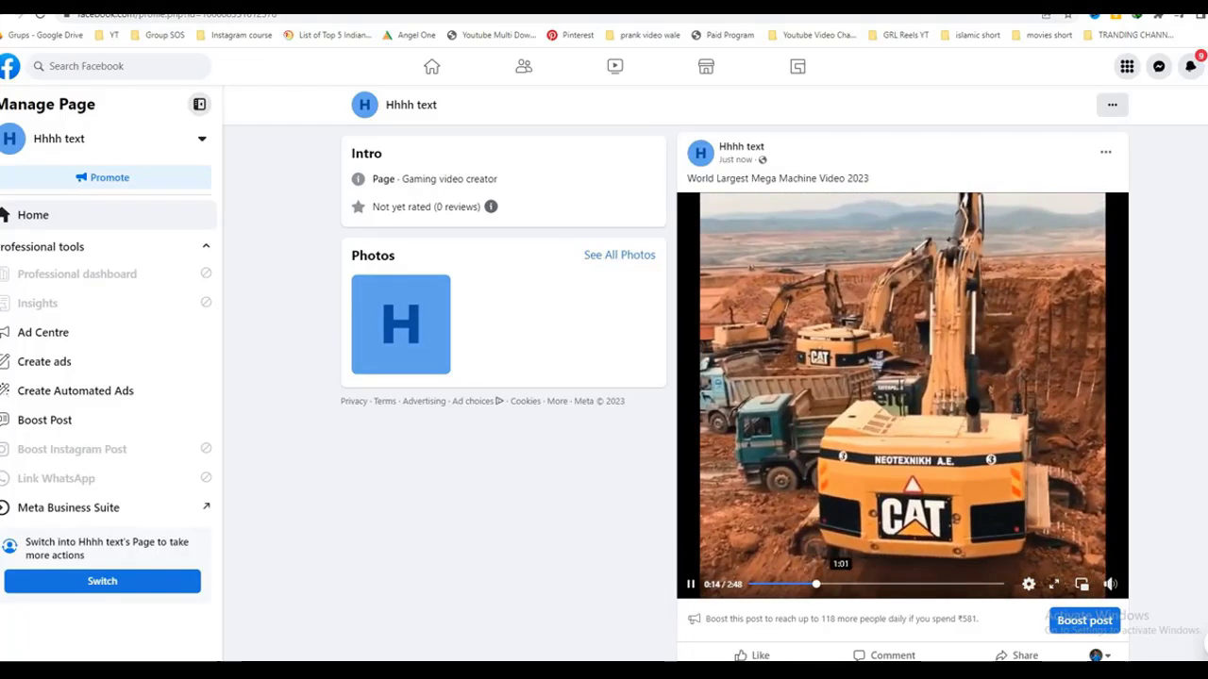
{"action": "left_click", "coordinate": [887, 425]}
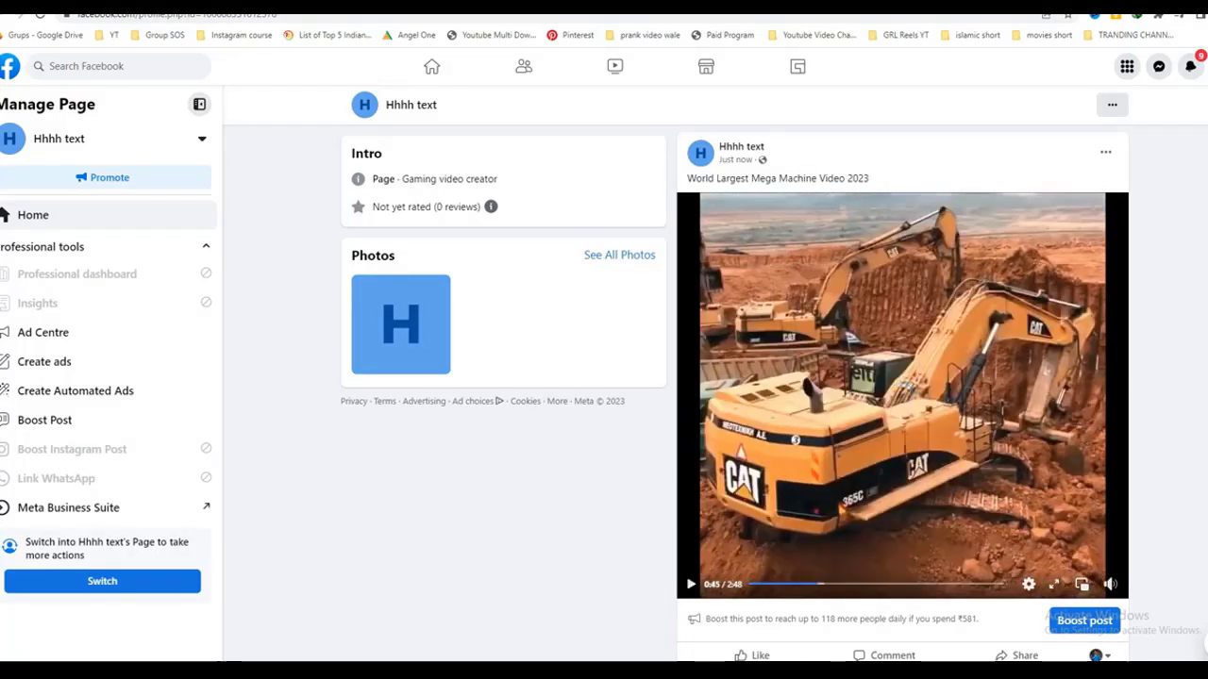